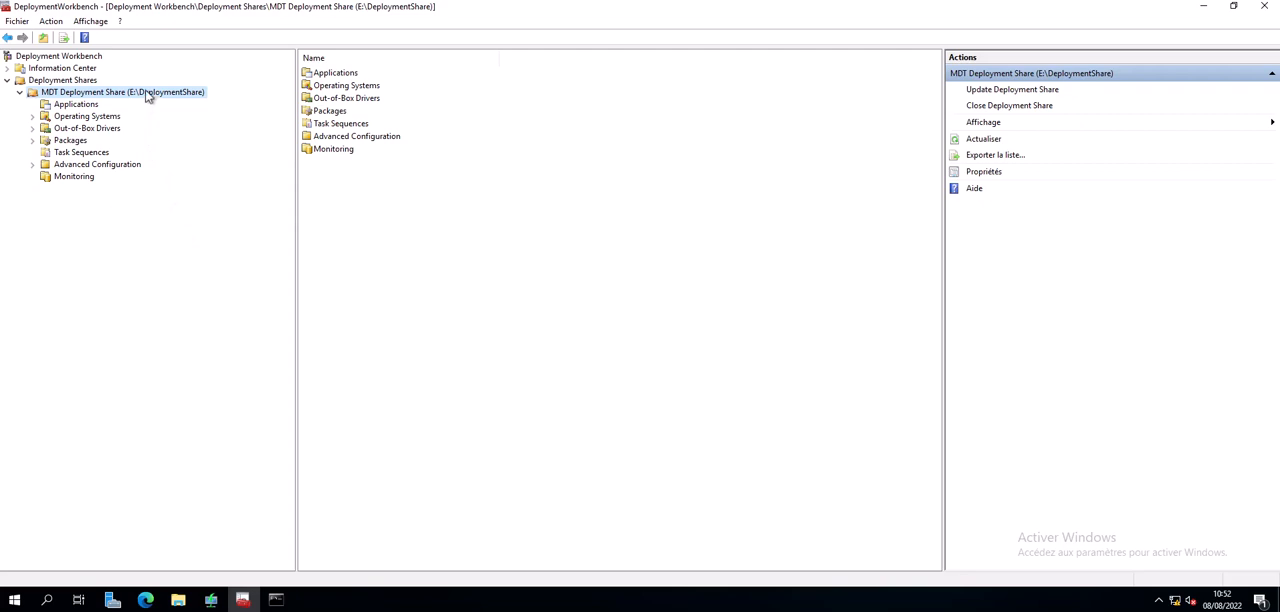
- Open the rules of the MDT Deployment Share's properties and append ",MacAddress" to the Priority line
{"action": "right_click", "coordinate": [148, 93]}
{"action": "left_click", "coordinate": [189, 188]}
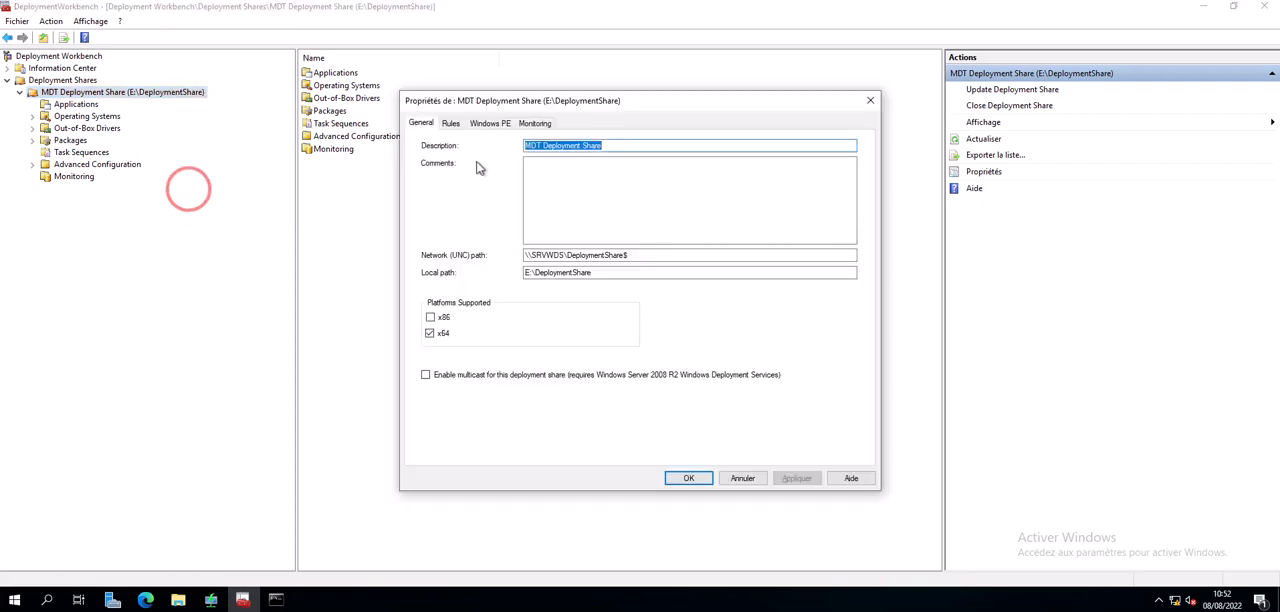
{"action": "left_click", "coordinate": [451, 123]}
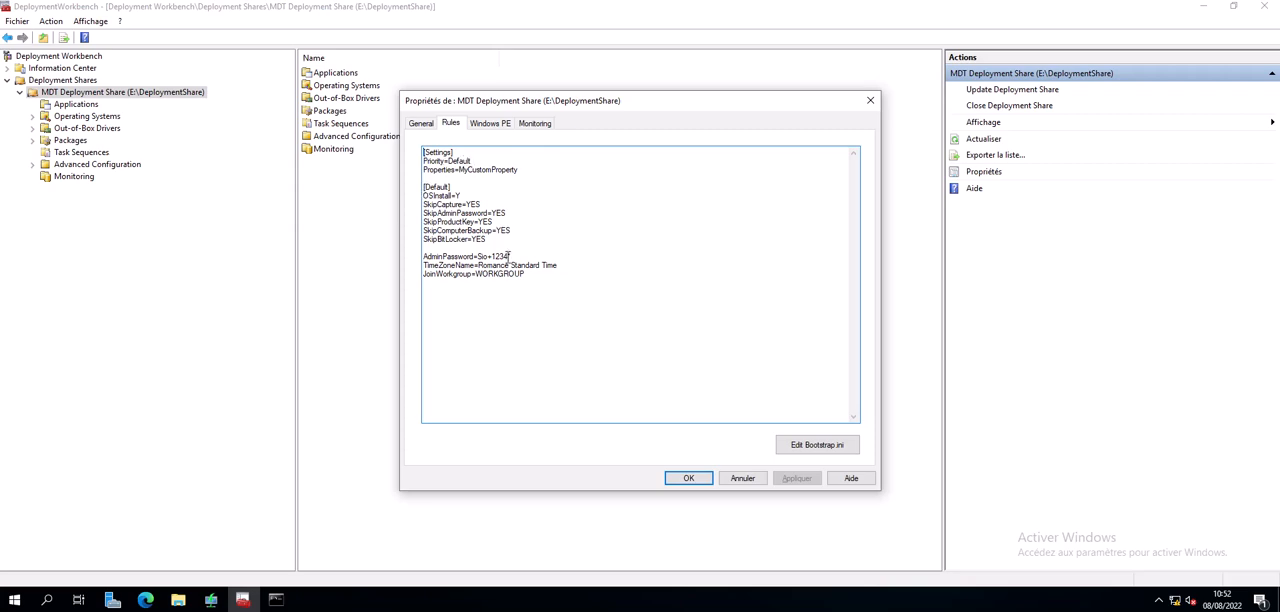
{"action": "left_click", "coordinate": [475, 161]}
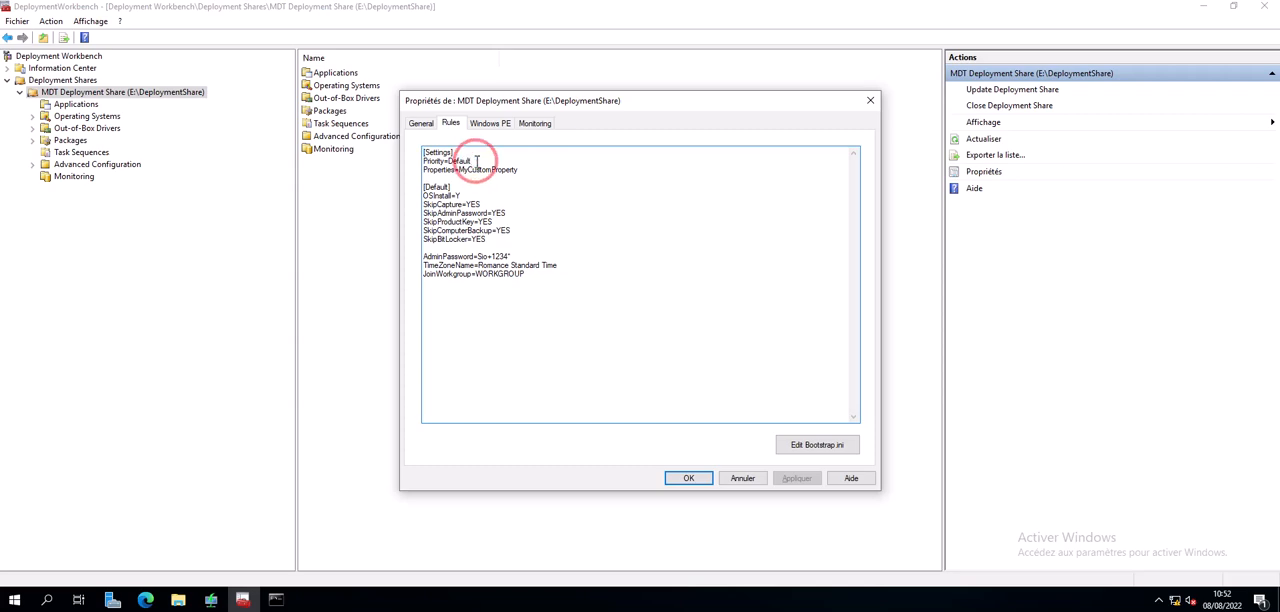
{"action": "type", "text": ",MacAd"}
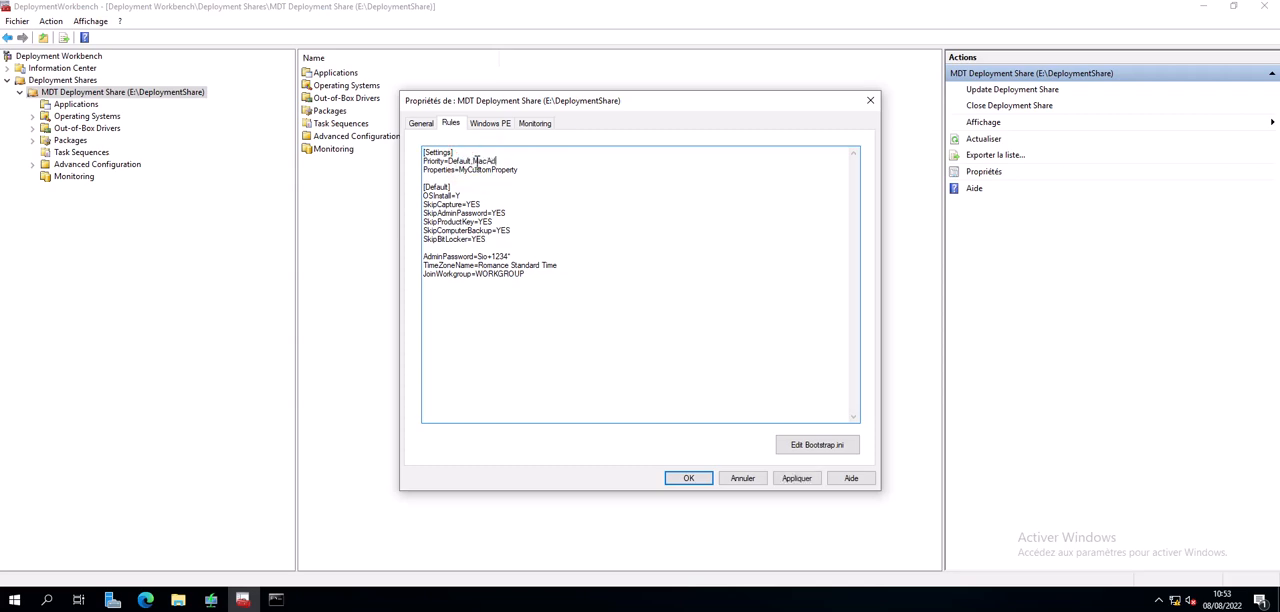
{"action": "type", "text": "dress"}
- Add a [MacAddress] section at the end of the deployment share rules
{"action": "key", "text": "Return"}
{"action": "type", "text": "[MacAddress"}
{"action": "key", "text": "Return"}
{"action": "left_click_drag", "start_coordinate": [423, 195], "coordinate": [478, 196]}
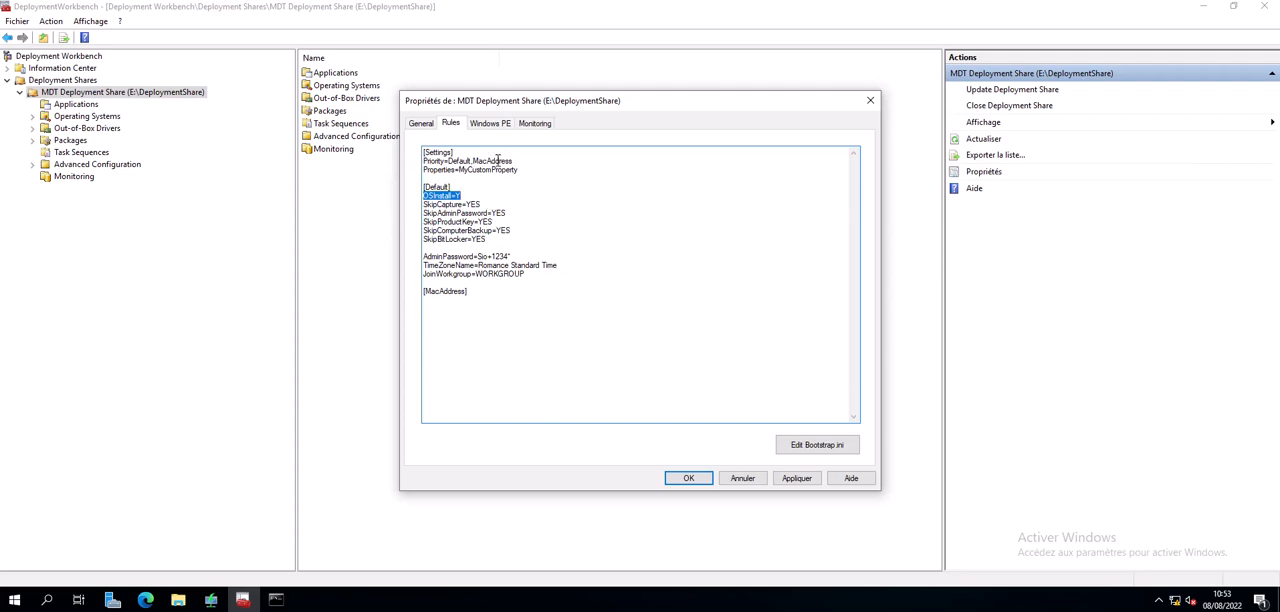
{"action": "left_click", "coordinate": [490, 159]}
{"action": "left_click", "coordinate": [446, 160]}
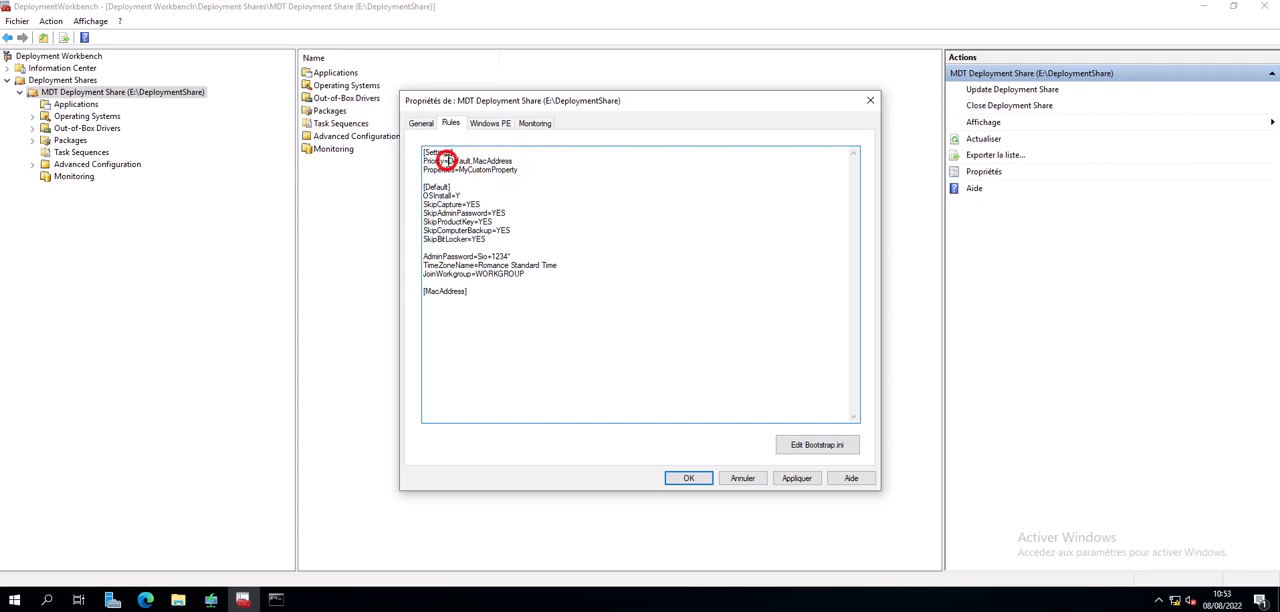
{"action": "left_click", "coordinate": [431, 300]}
- Remove the [MacAddress] section and the MacAddress priority entry, then close the share properties without saving
{"action": "left_click_drag", "start_coordinate": [490, 291], "coordinate": [418, 291]}
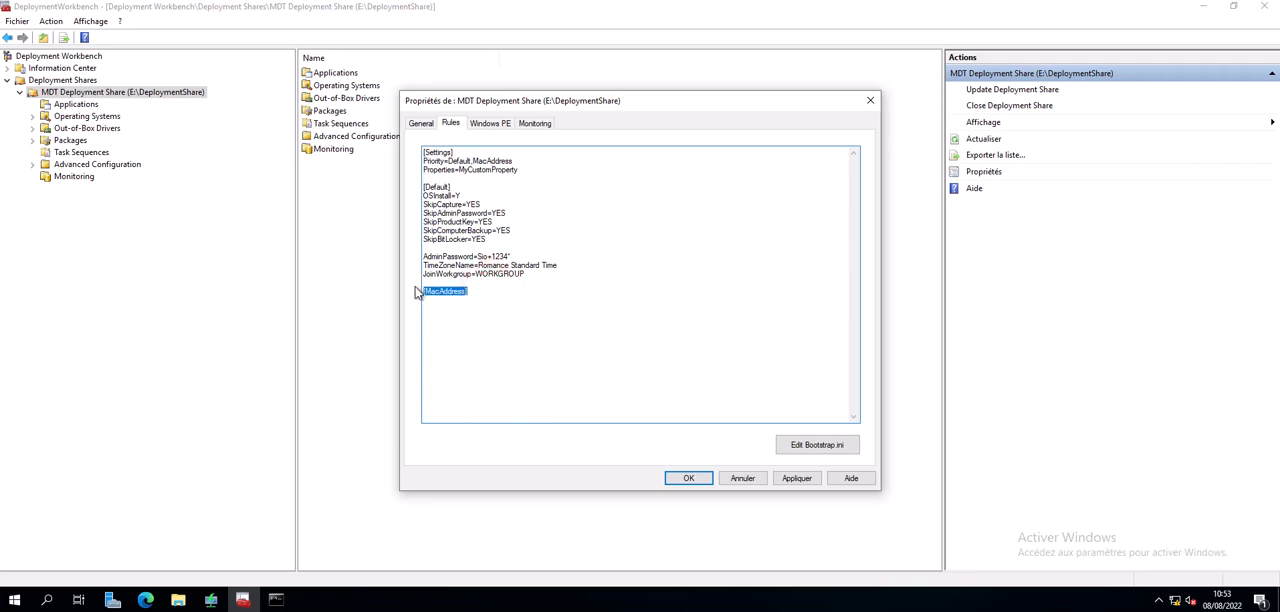
{"action": "key", "text": "BackSpace"}
{"action": "key", "text": "BackSpace"}
{"action": "left_click", "coordinate": [519, 161]}
{"action": "key", "text": "BackSpace"}
{"action": "key", "text": "BackSpace"}
{"action": "key", "text": "BackSpace"}
{"action": "key", "text": "BackSpace"}
{"action": "key", "text": "BackSpace"}
{"action": "key", "text": "BackSpace"}
{"action": "key", "text": "BackSpace"}
{"action": "key", "text": "BackSpace"}
{"action": "key", "text": "BackSpace"}
{"action": "key", "text": "BackSpace"}
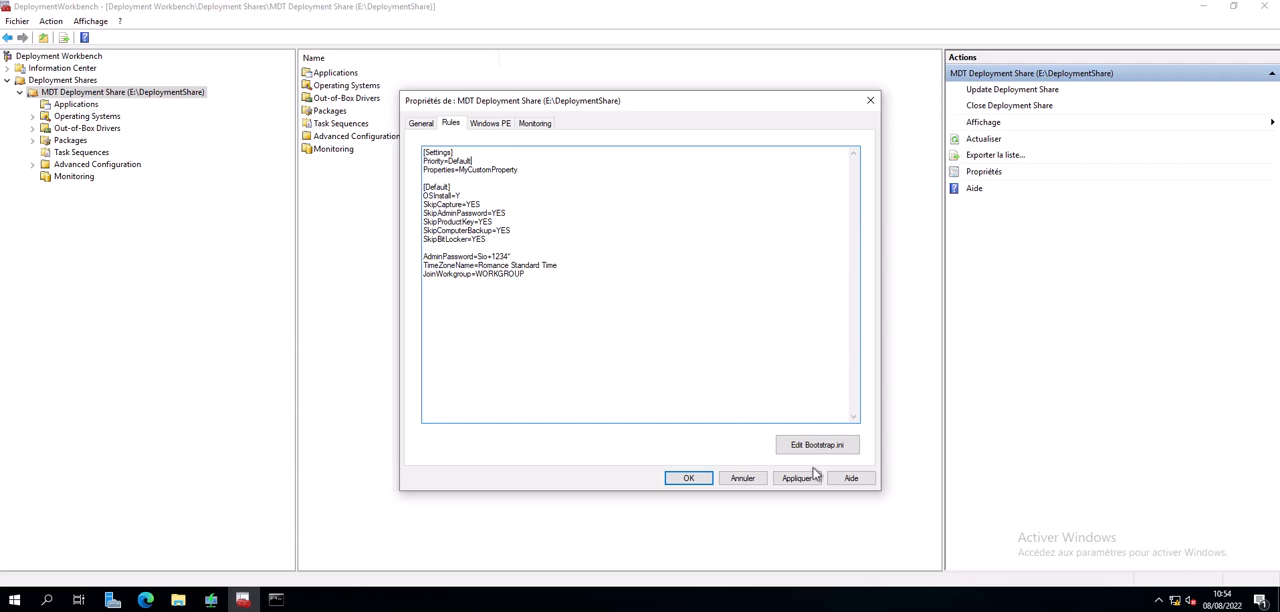
{"action": "left_click", "coordinate": [753, 480]}
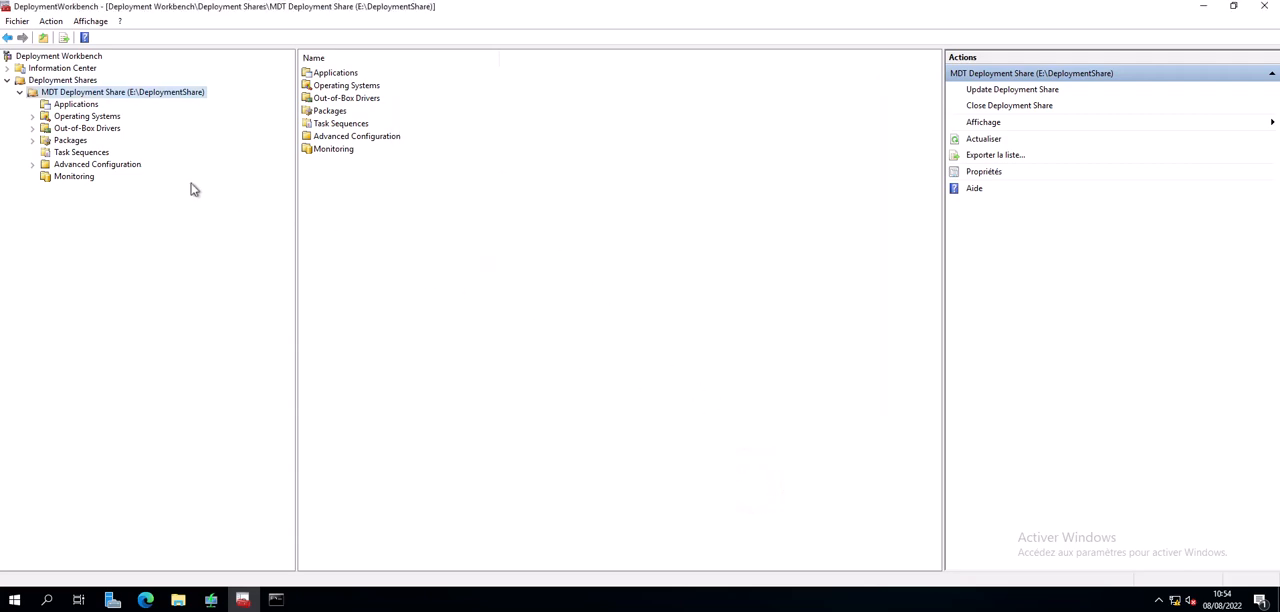
- Start a new database under the deployment share's Advanced Configuration and set the SQL Server name to SRVWDS
{"action": "left_click", "coordinate": [116, 166]}
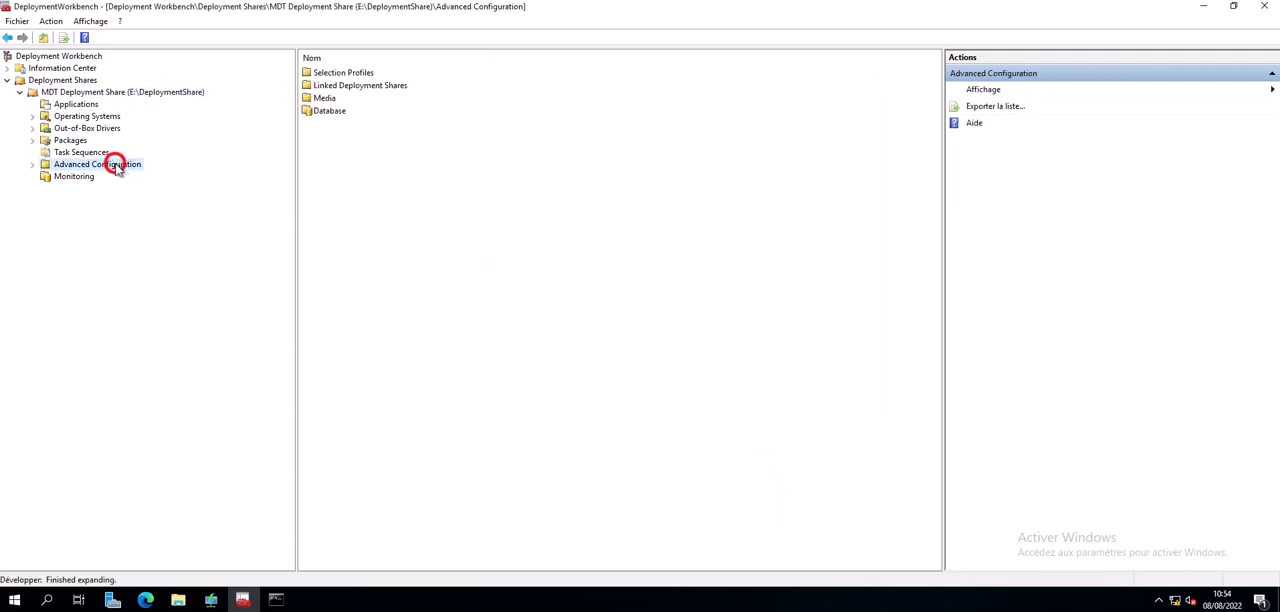
{"action": "left_click", "coordinate": [33, 166]}
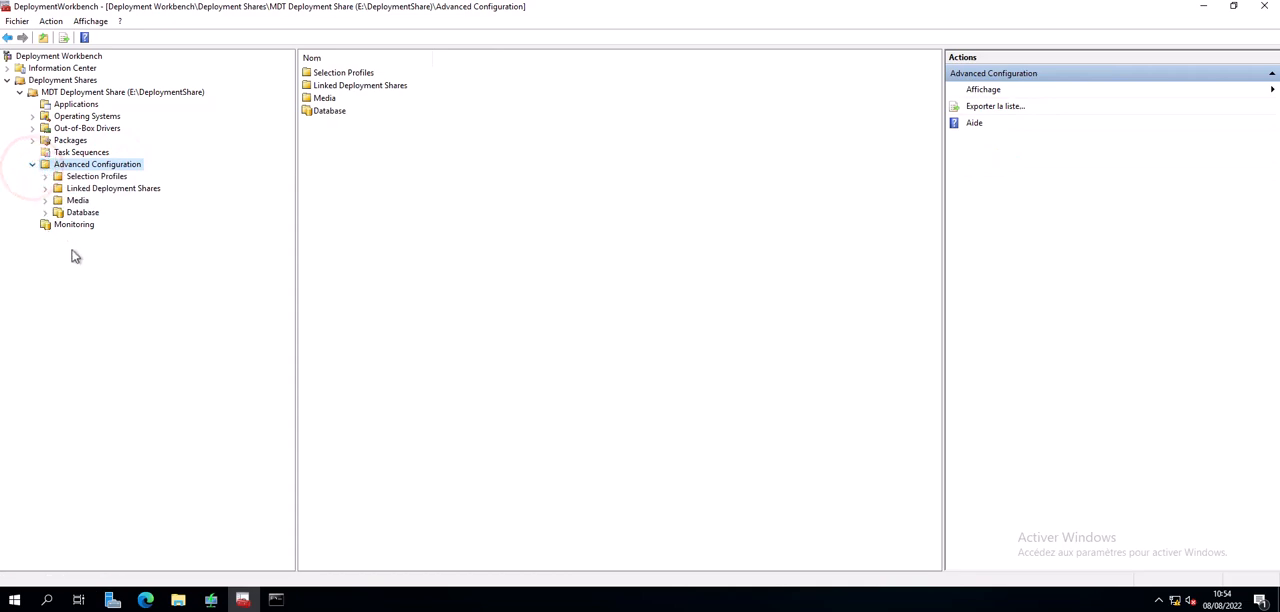
{"action": "left_click", "coordinate": [84, 214]}
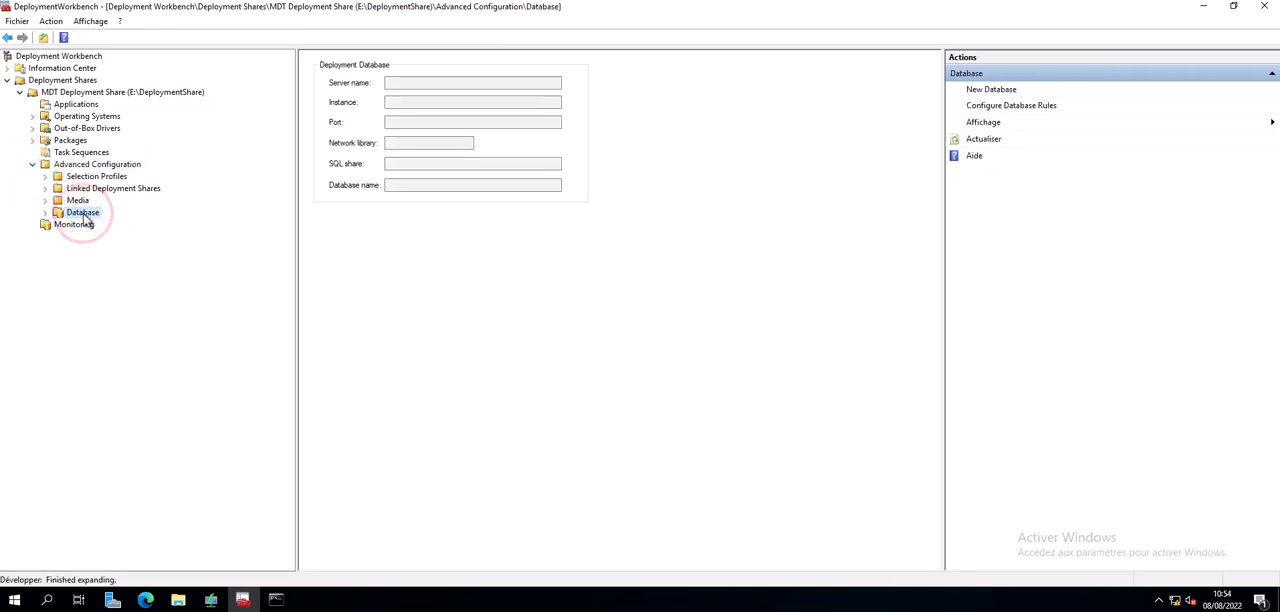
{"action": "left_click", "coordinate": [995, 89]}
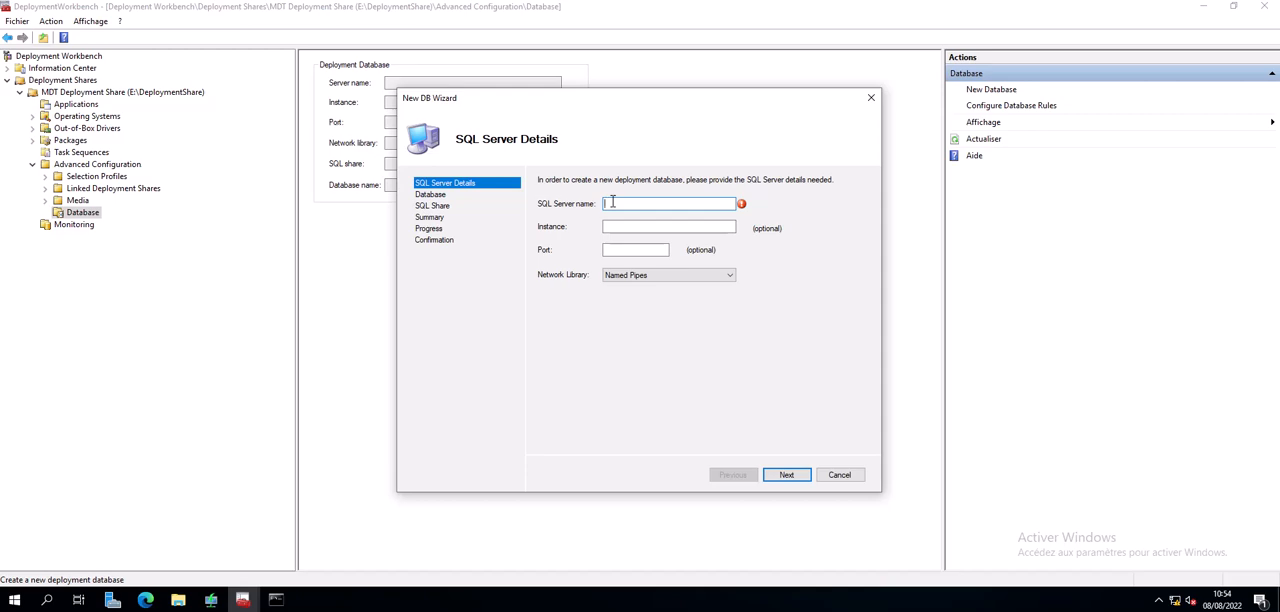
{"action": "type", "text": "SRVWDS"}
{"action": "key", "text": "Tab"}
- Switch to SQL Server 2019 Configuration Manager and examine the SQL Server services' full log-on accounts for the instance name
{"action": "left_click", "coordinate": [18, 596]}
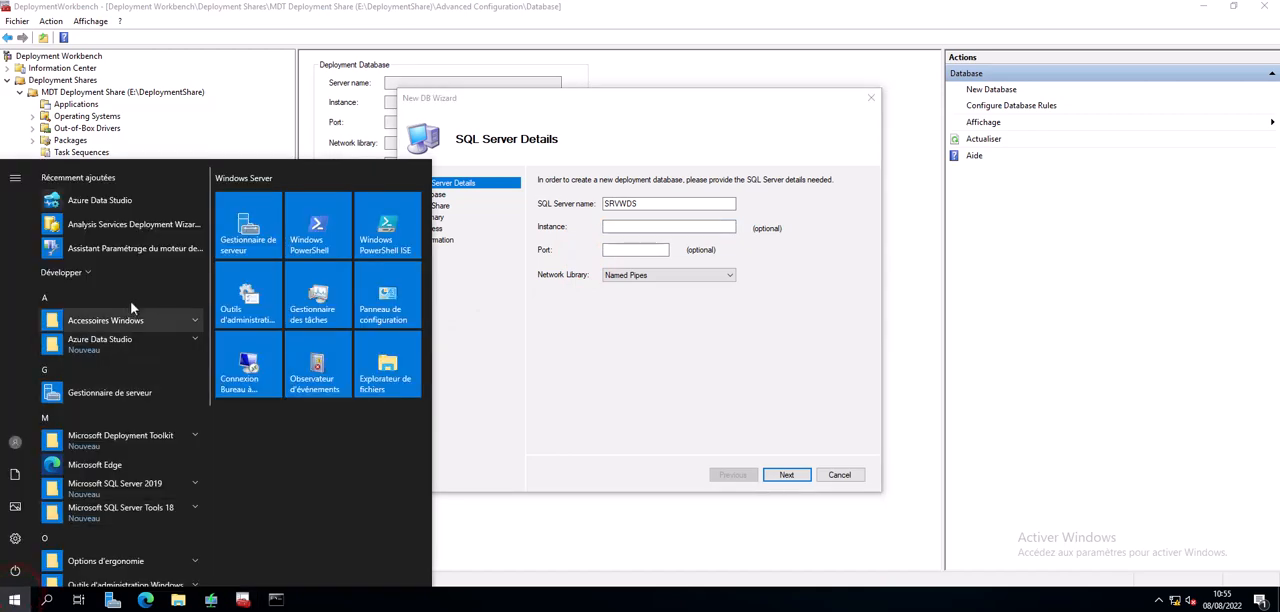
{"action": "left_click", "coordinate": [80, 278]}
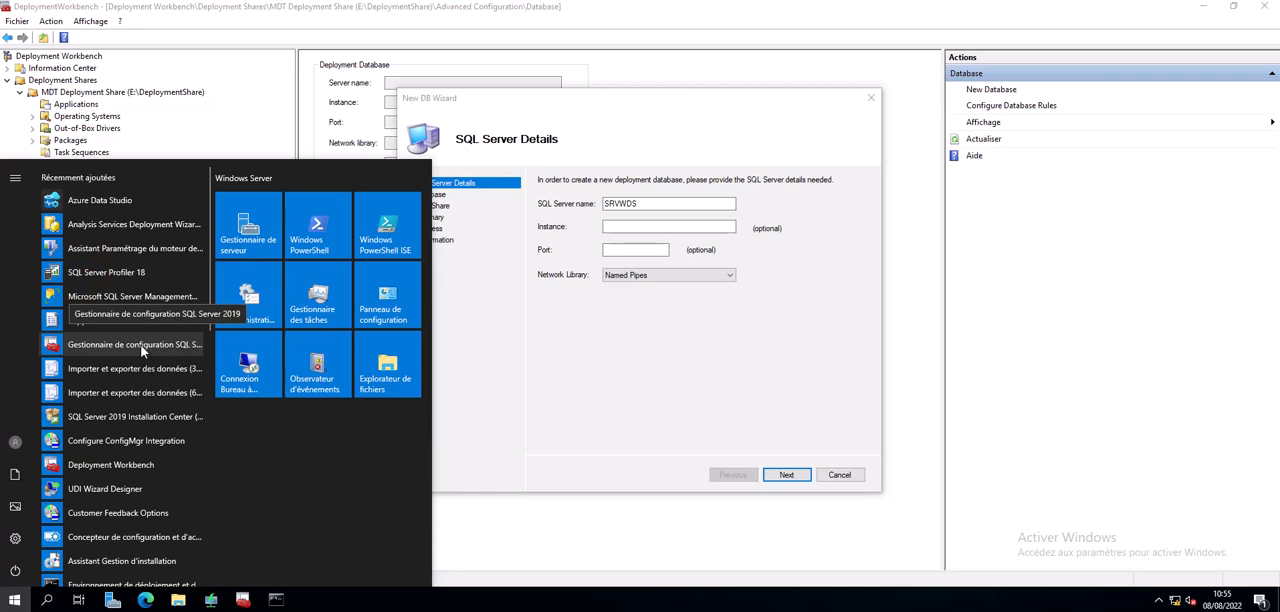
{"action": "left_click", "coordinate": [141, 345]}
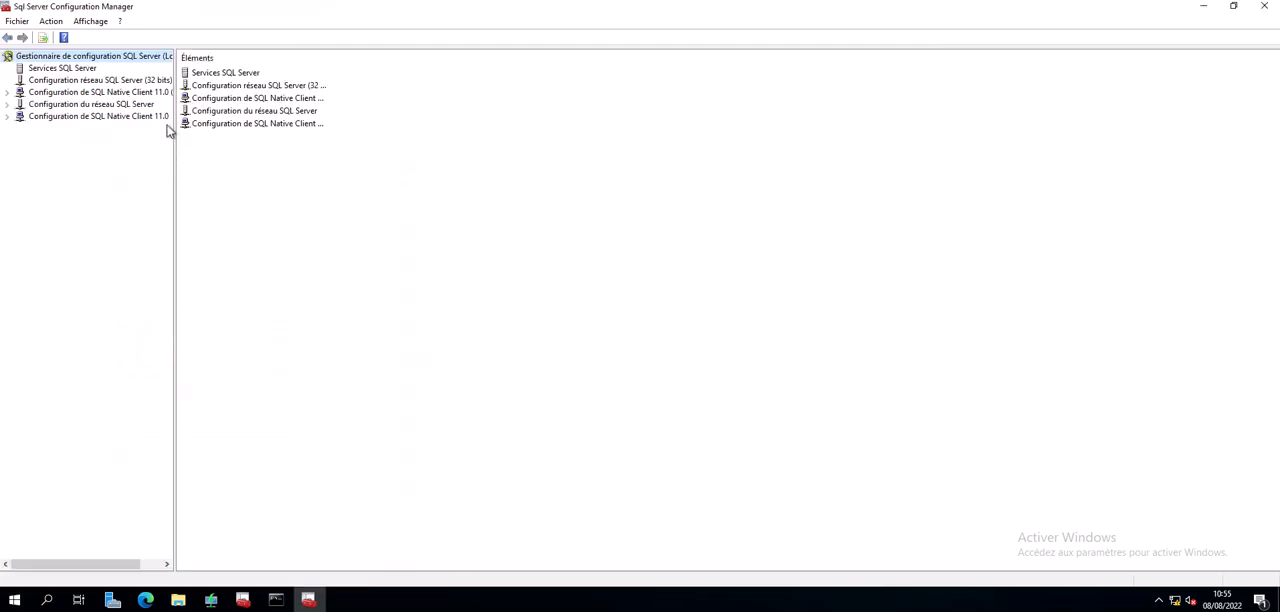
{"action": "left_click", "coordinate": [73, 69]}
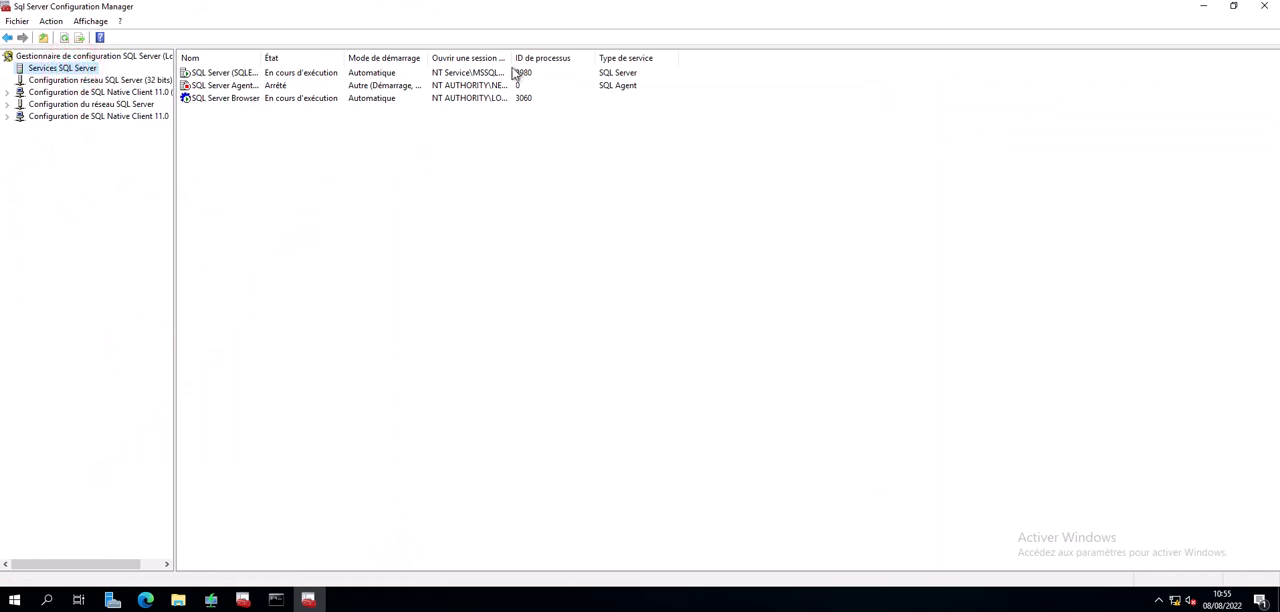
{"action": "left_click_drag", "start_coordinate": [511, 57], "coordinate": [582, 60]}
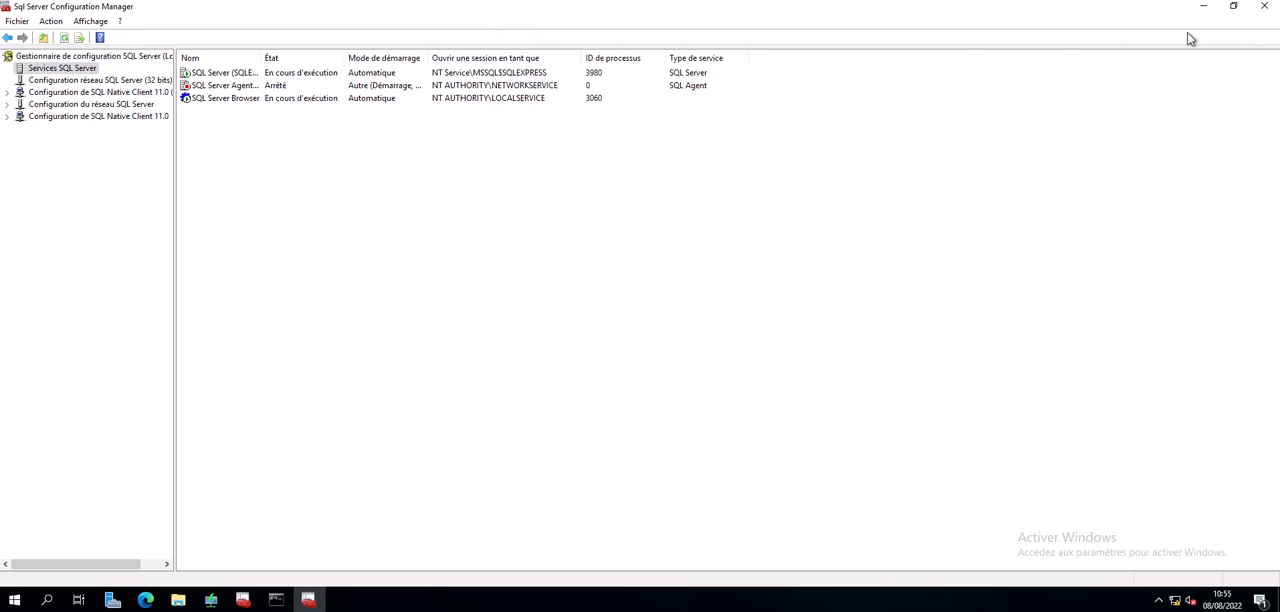
{"action": "left_click", "coordinate": [1204, 7]}
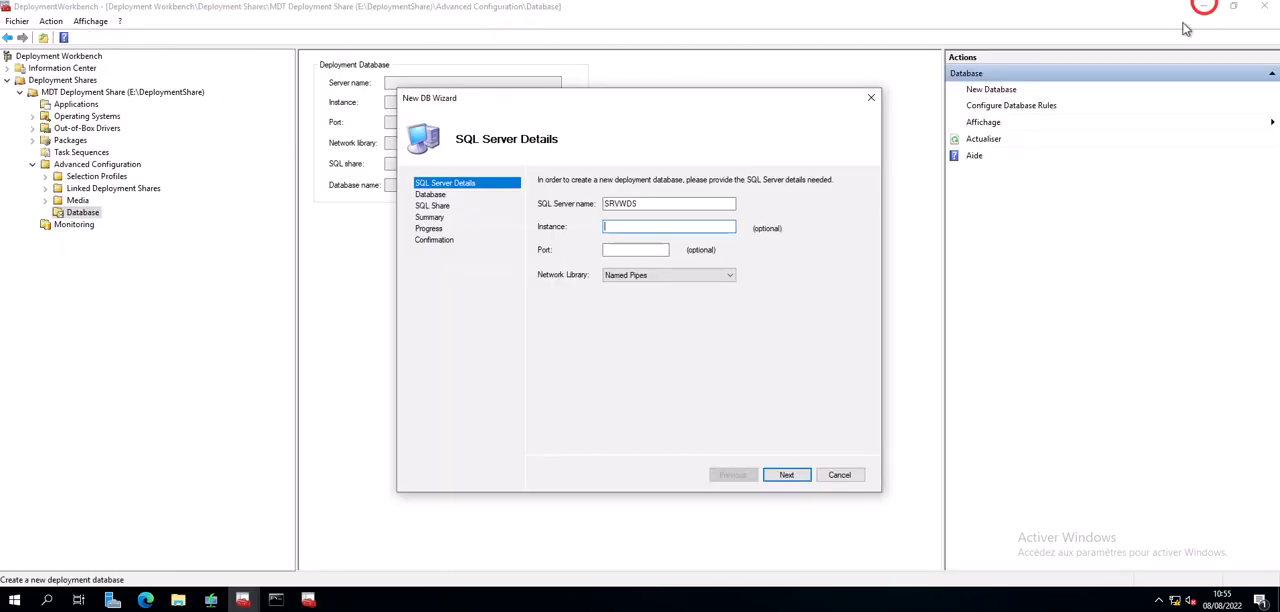
- Set the SQL Server instance to SQLEXPRESS and proceed to the database choice
{"action": "left_click", "coordinate": [652, 226]}
{"action": "type", "text": "SQLEXPRESS"}
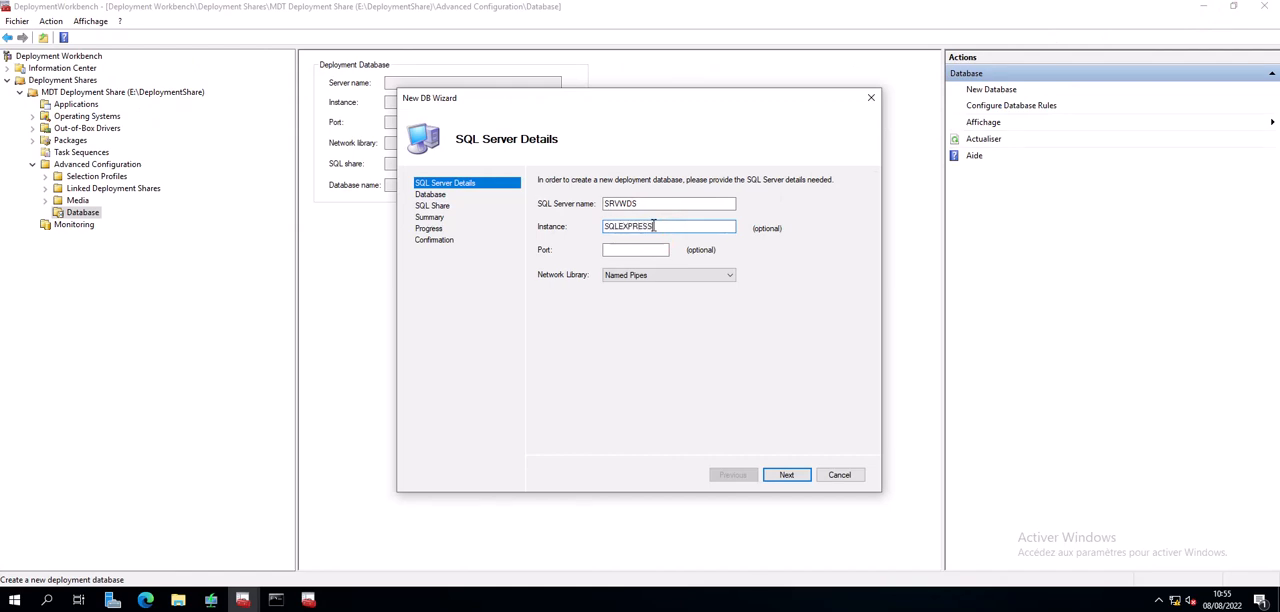
{"action": "left_click", "coordinate": [785, 476]}
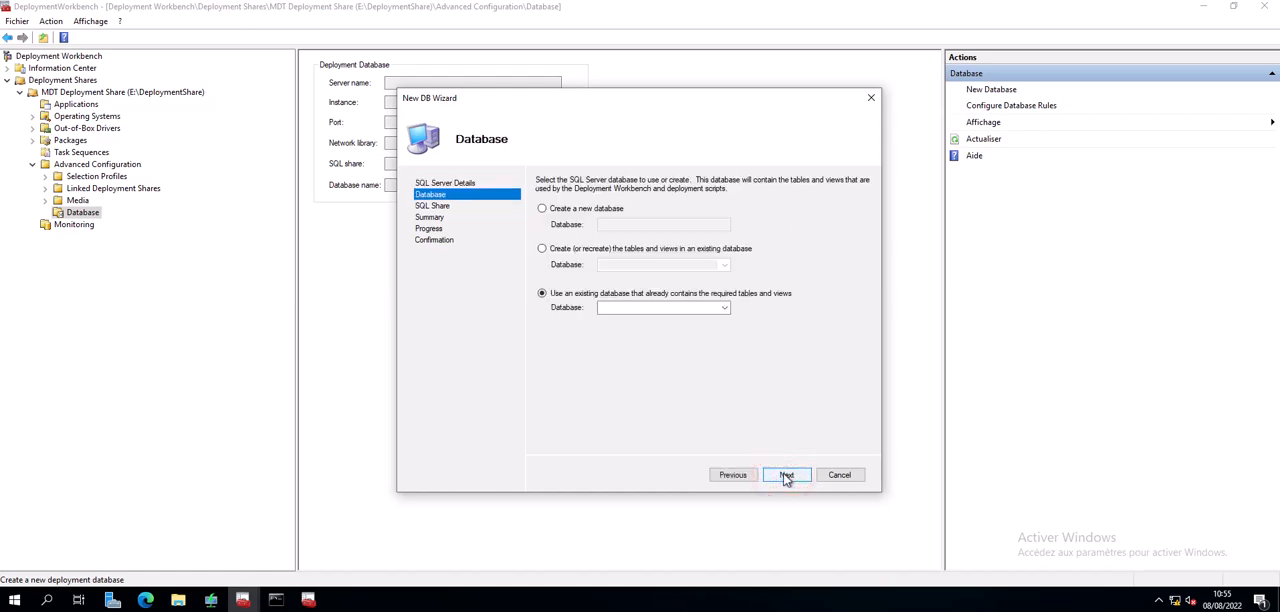
- Choose to create a new database named MDT and continue to the SQL share settings
{"action": "left_click", "coordinate": [725, 309]}
{"action": "left_click", "coordinate": [725, 309]}
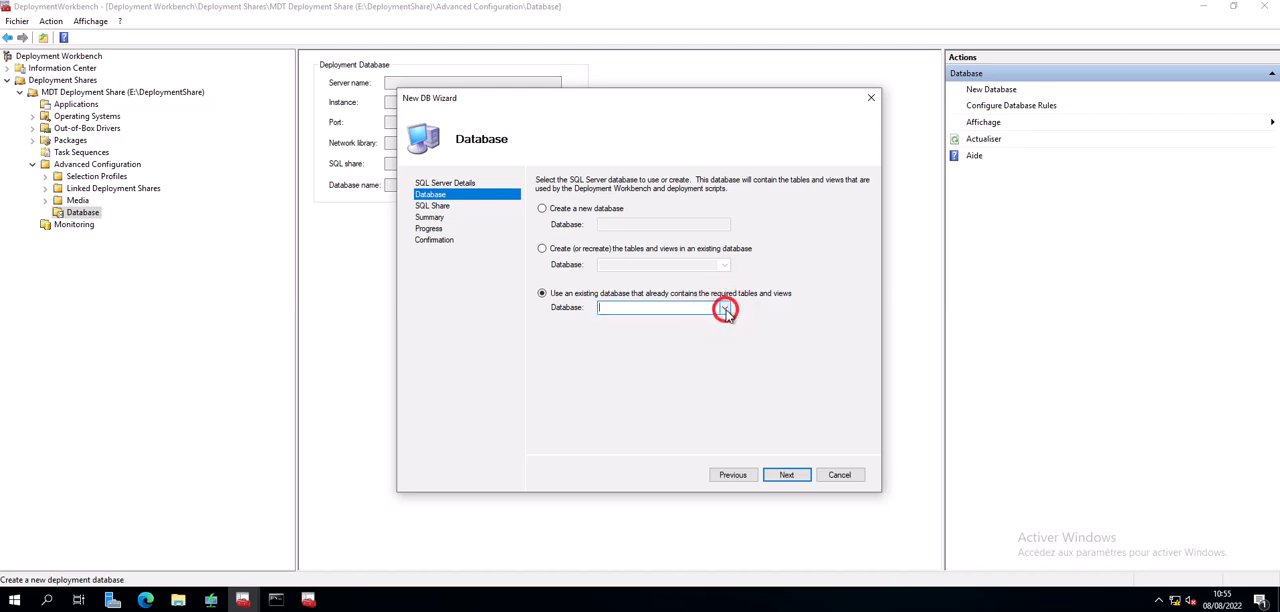
{"action": "left_click", "coordinate": [542, 209]}
{"action": "left_click", "coordinate": [617, 225]}
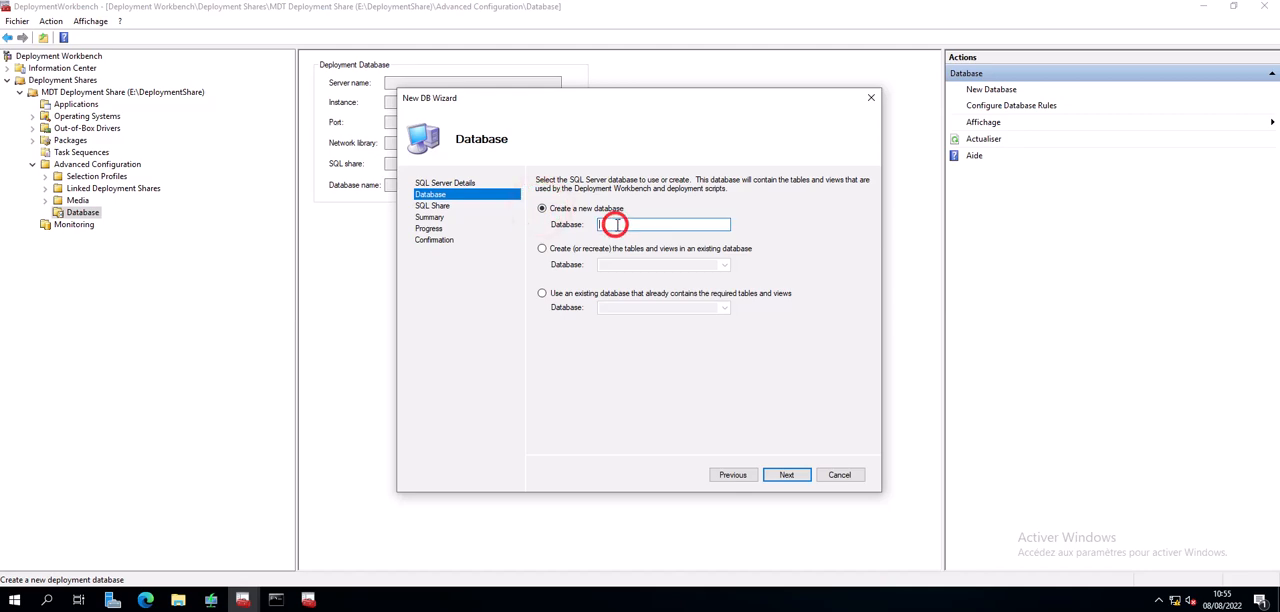
{"action": "type", "text": "MDT"}
{"action": "left_click", "coordinate": [788, 476]}
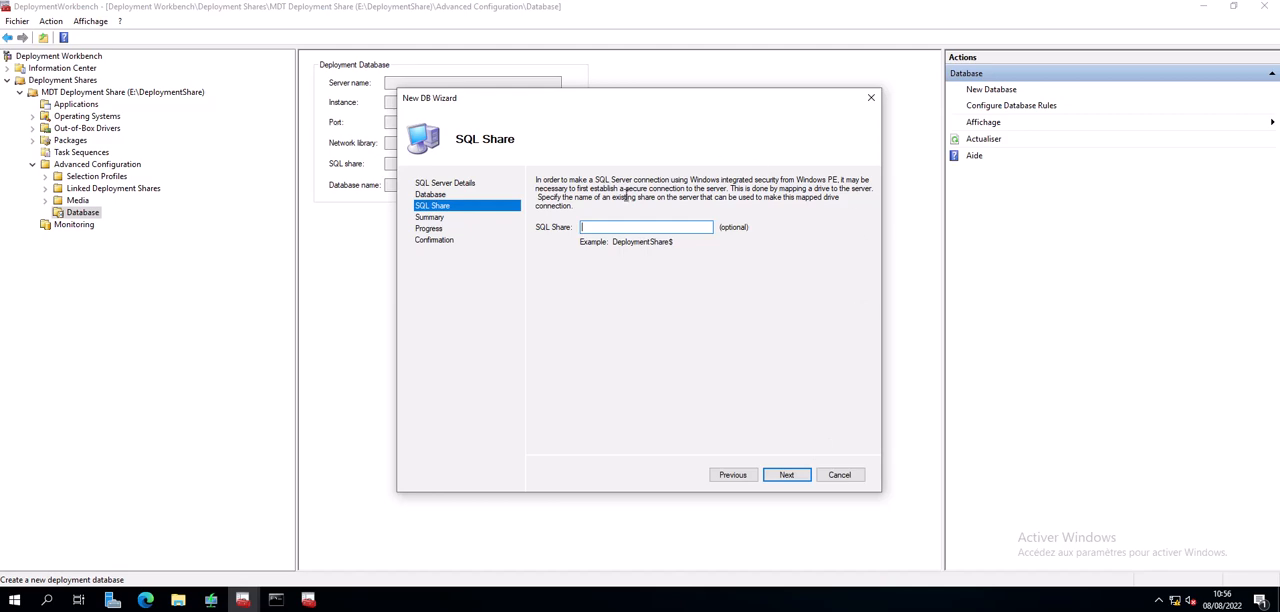
- Set the SQL share to DeploymentShare$ and complete the creation of the deployment database
{"action": "left_click", "coordinate": [588, 227]}
{"action": "type", "text": "DeploymentSjare$"}
{"action": "left_click", "coordinate": [745, 283]}
{"action": "left_click", "coordinate": [790, 476]}
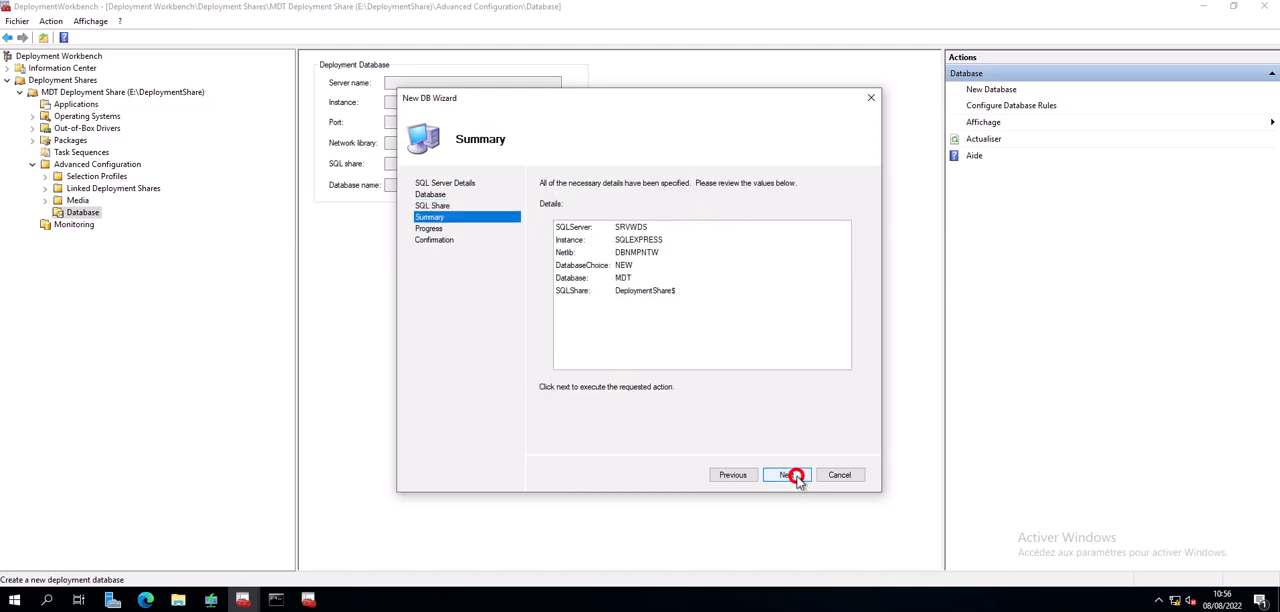
{"action": "left_click", "coordinate": [795, 476]}
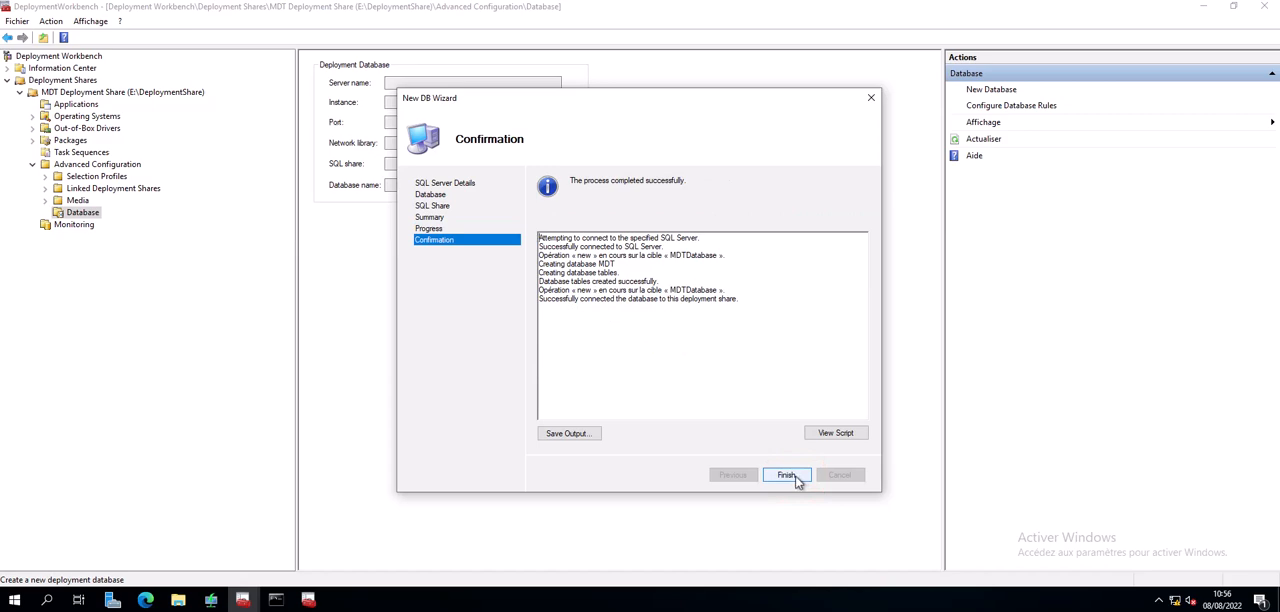
{"action": "left_click", "coordinate": [795, 476]}
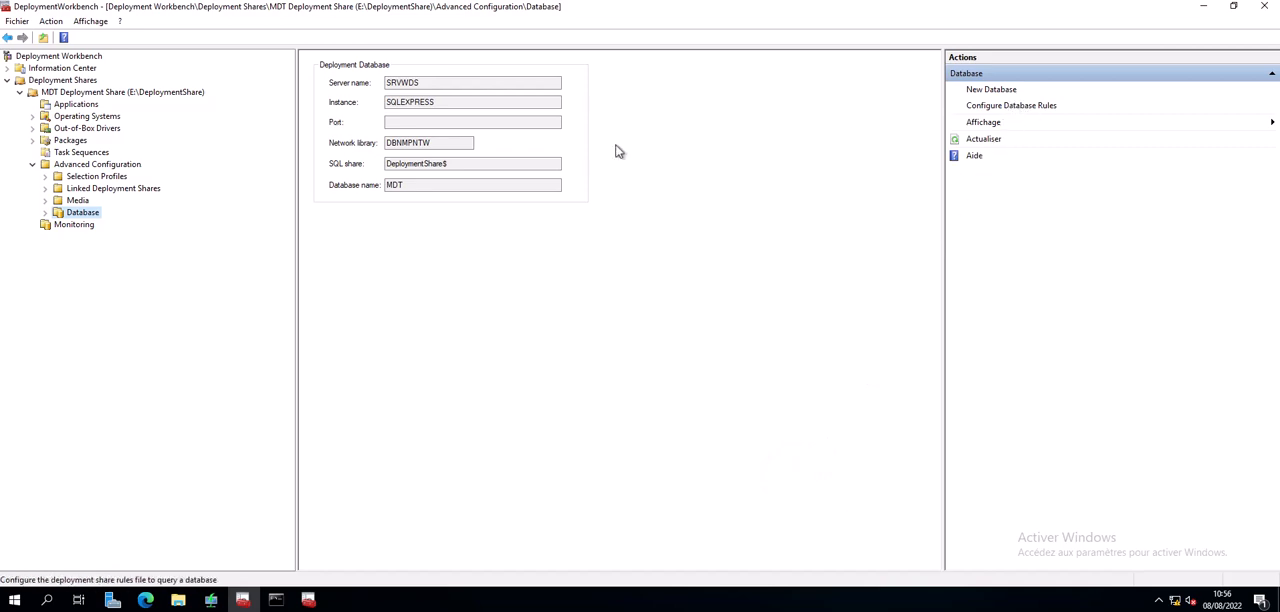
- Start configuring the database rules and exclude the application, SMS package and administrator queries from the computer options
{"action": "left_click", "coordinate": [44, 213]}
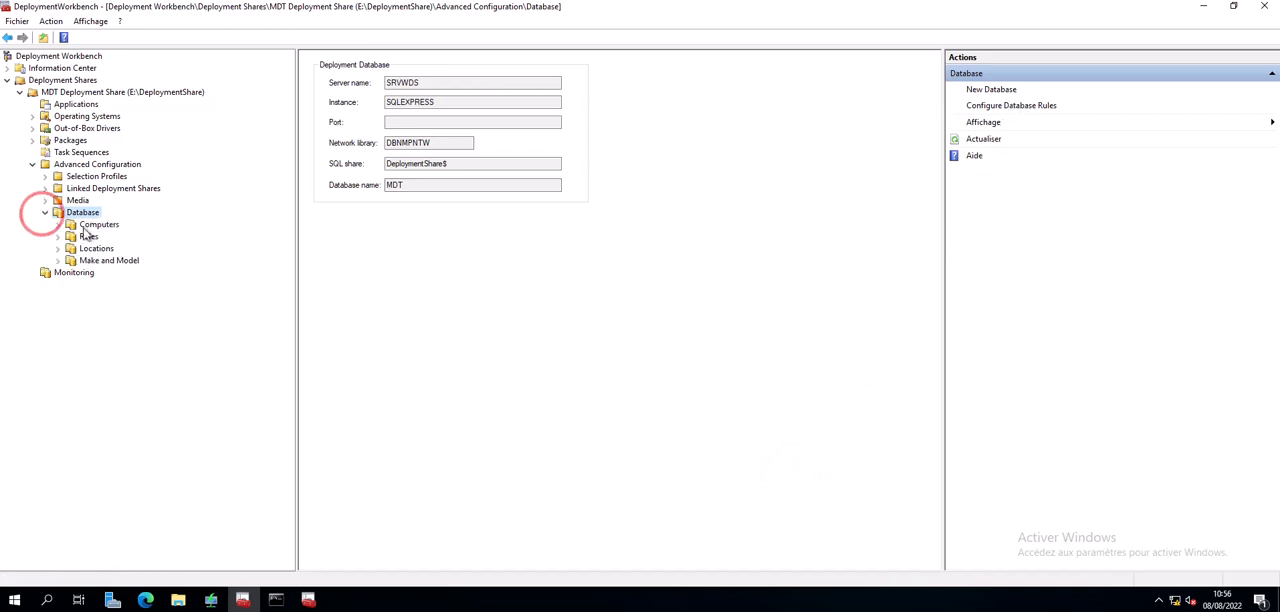
{"action": "left_click", "coordinate": [1006, 106]}
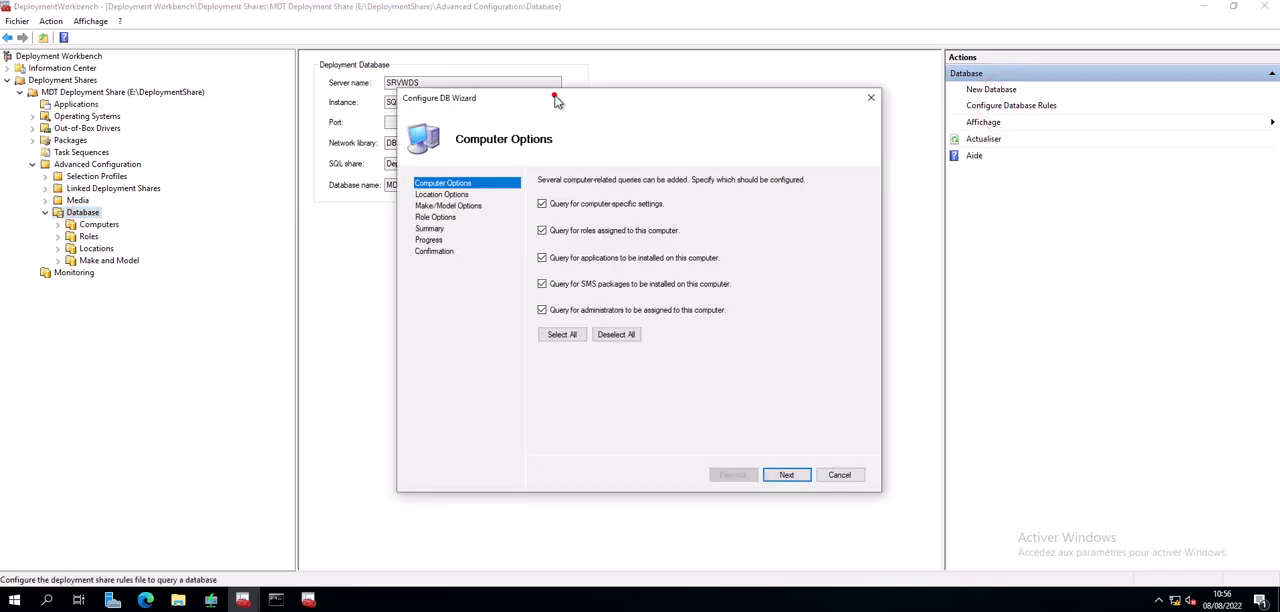
{"action": "left_click_drag", "start_coordinate": [556, 100], "coordinate": [561, 177]}
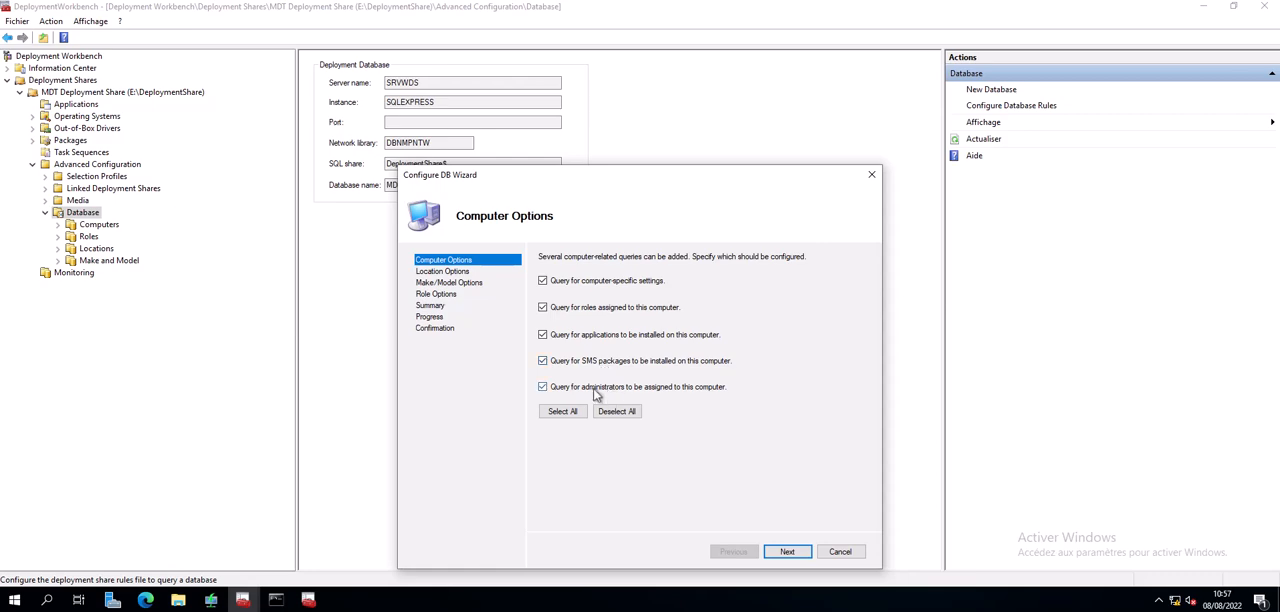
{"action": "left_click", "coordinate": [542, 386]}
{"action": "left_click", "coordinate": [542, 360]}
{"action": "left_click", "coordinate": [542, 334]}
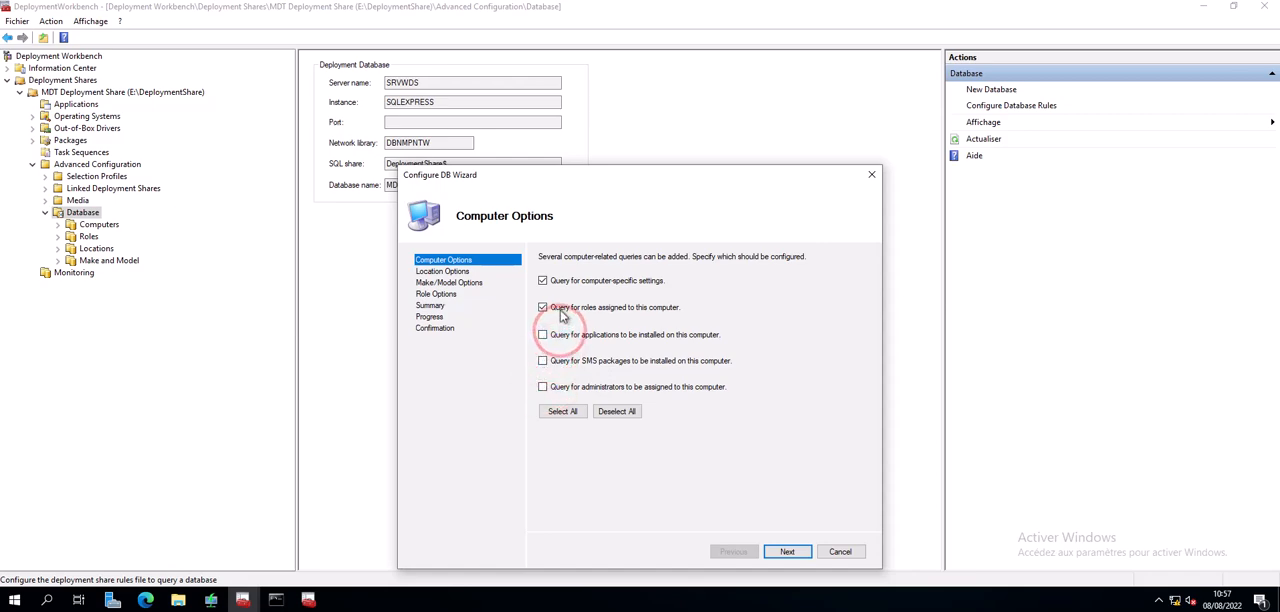
{"action": "left_click", "coordinate": [787, 552]}
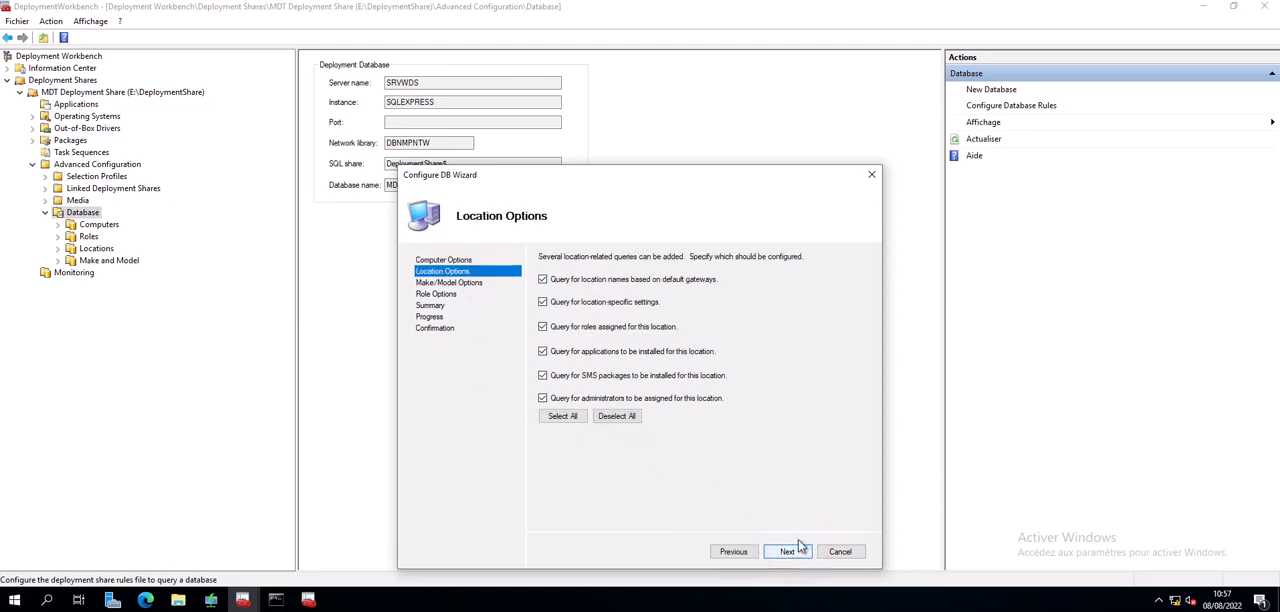
- Deselect all location queries, and exclude the application, SMS package and administrator queries from the make/model options
{"action": "left_click", "coordinate": [617, 416]}
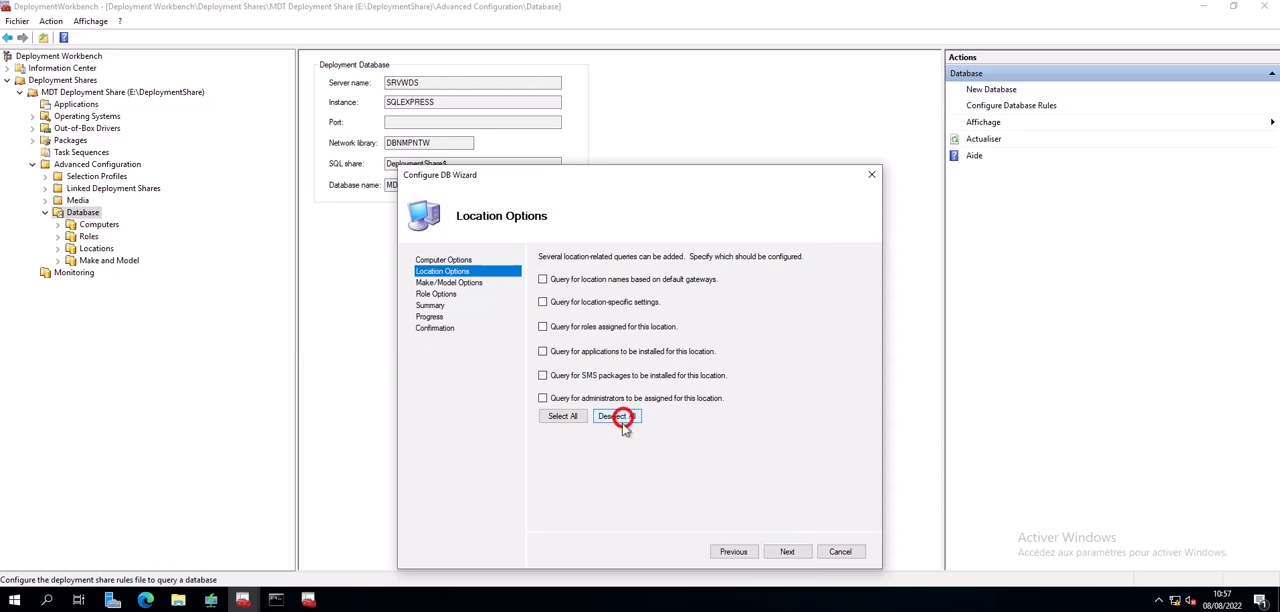
{"action": "left_click", "coordinate": [787, 552]}
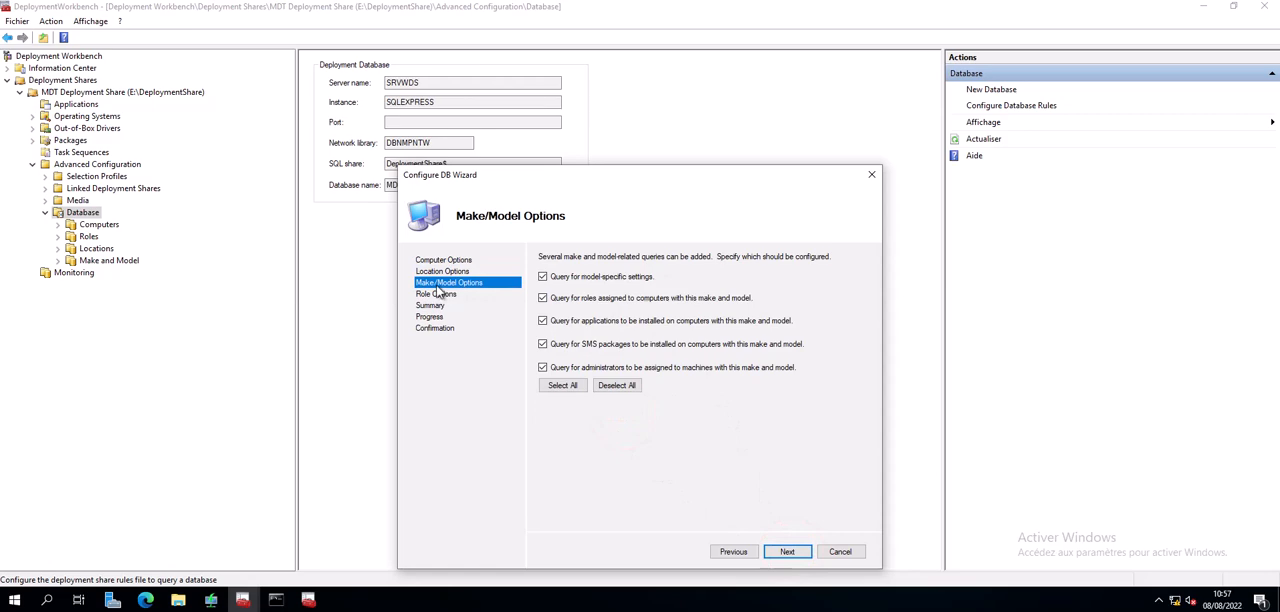
{"action": "left_click", "coordinate": [542, 320]}
{"action": "left_click", "coordinate": [542, 344]}
{"action": "left_click", "coordinate": [542, 367]}
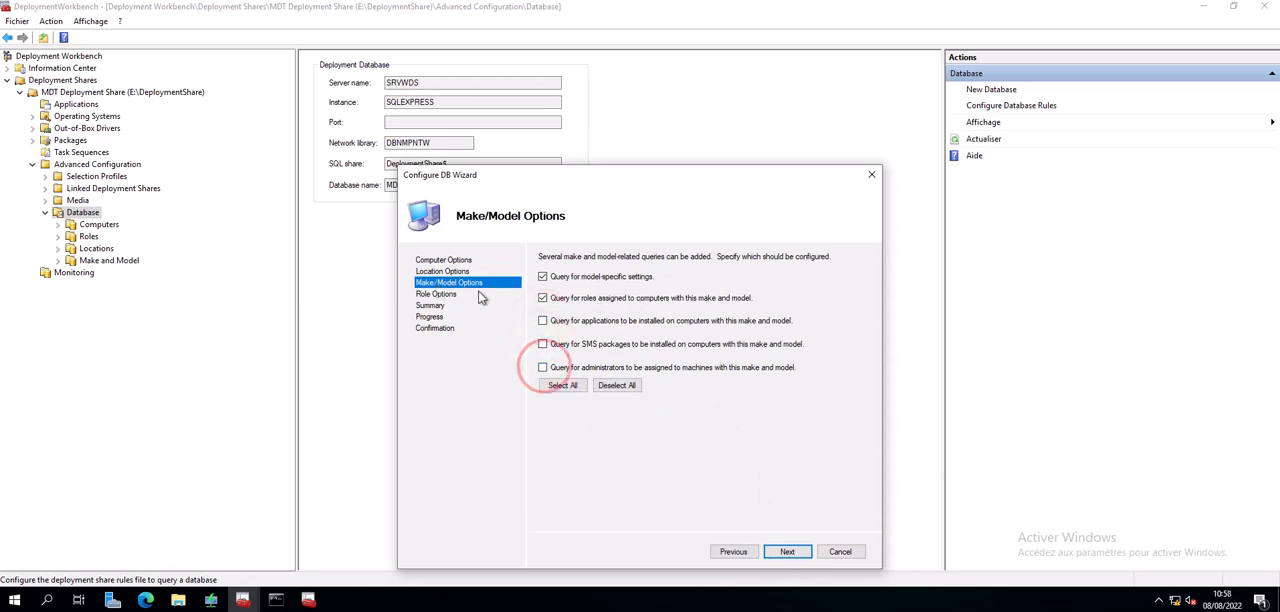
{"action": "left_click", "coordinate": [789, 552]}
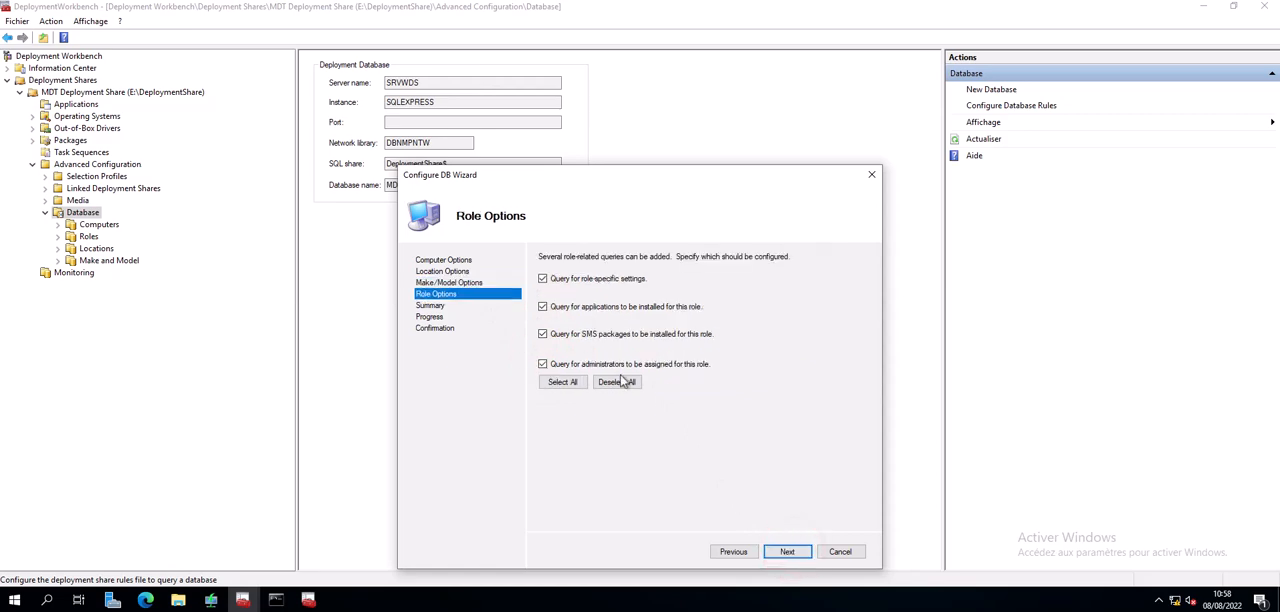
- Keep only the role-specific settings query in the role options and complete the database rules configuration
{"action": "left_click", "coordinate": [555, 335]}
{"action": "left_click", "coordinate": [554, 363]}
{"action": "left_click", "coordinate": [545, 306]}
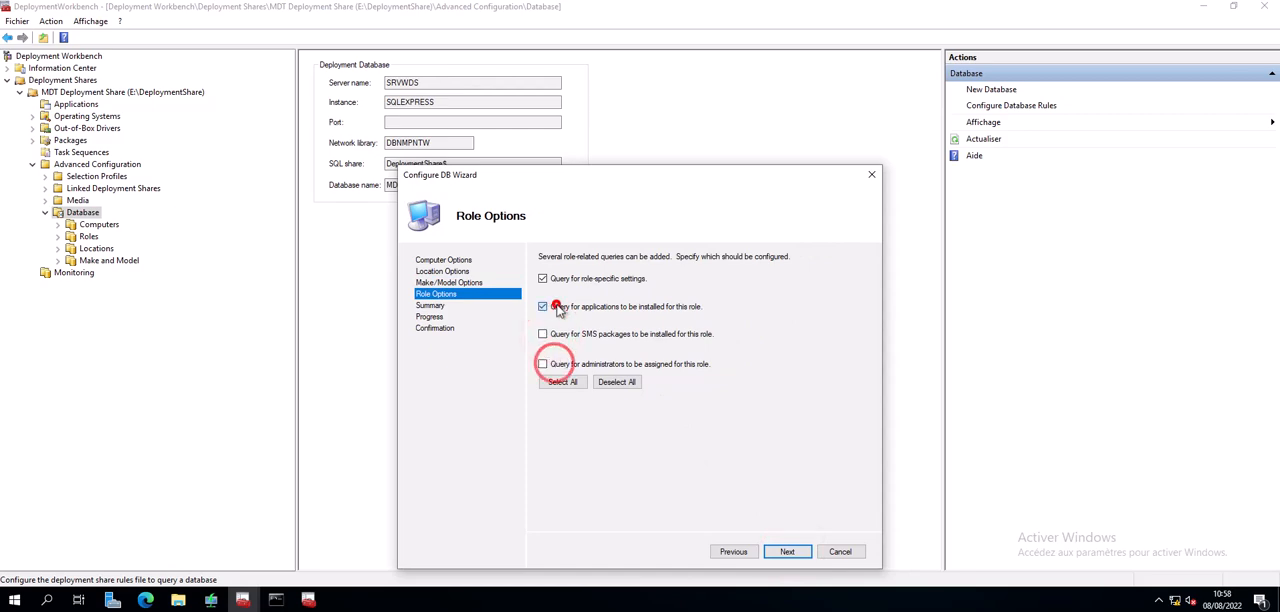
{"action": "left_click", "coordinate": [789, 552]}
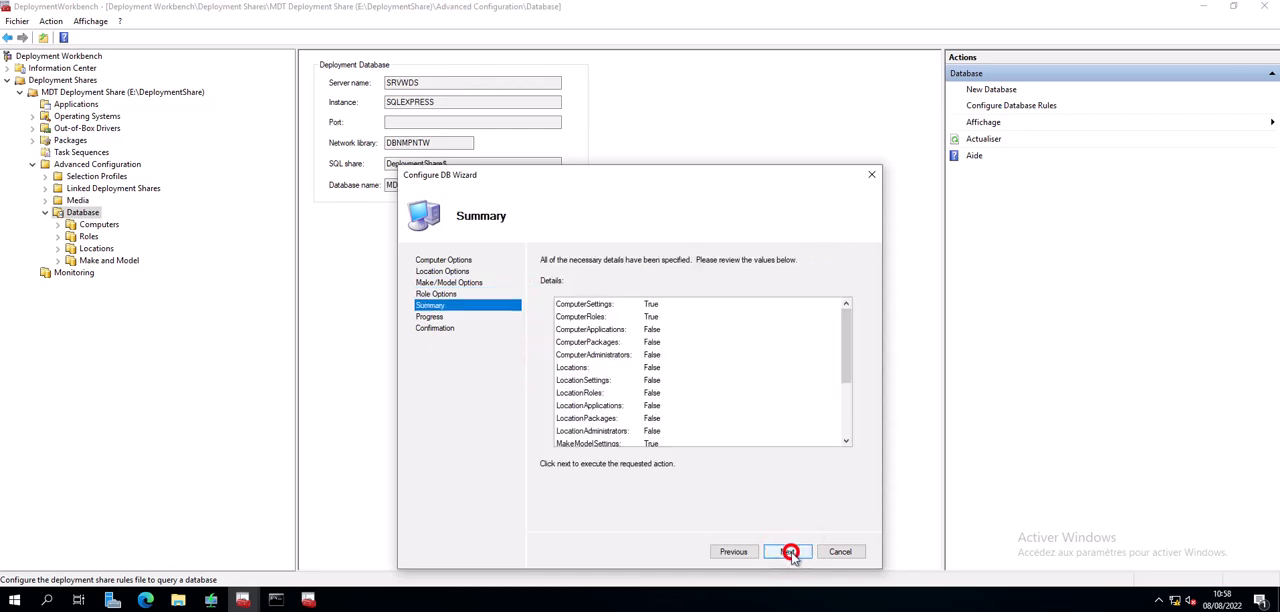
{"action": "left_click", "coordinate": [789, 552]}
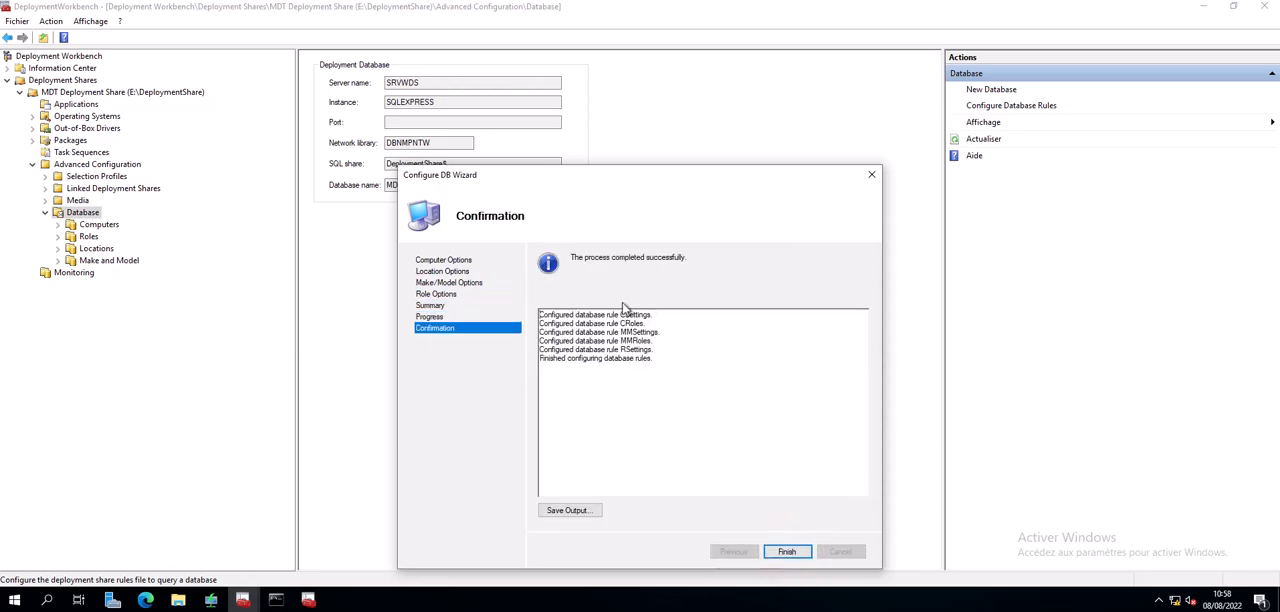
{"action": "left_click", "coordinate": [789, 552]}
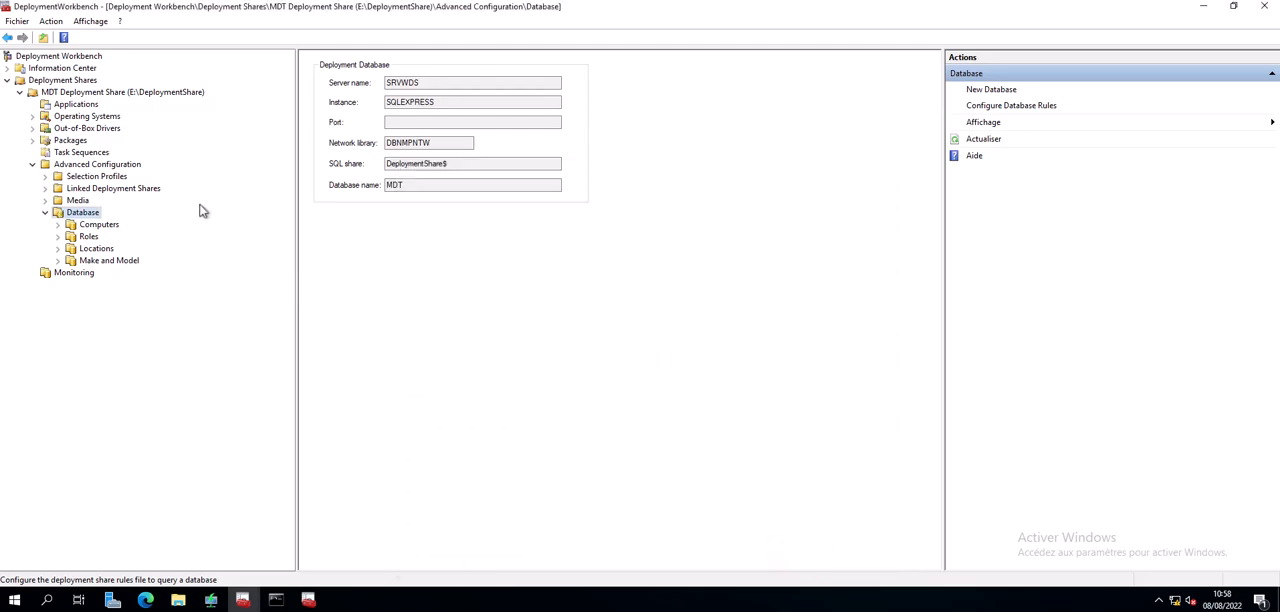
- Review the generated database query sections in the rules of the MDT Deployment Share's properties, and close the properties
{"action": "left_click", "coordinate": [107, 94]}
{"action": "right_click", "coordinate": [107, 94]}
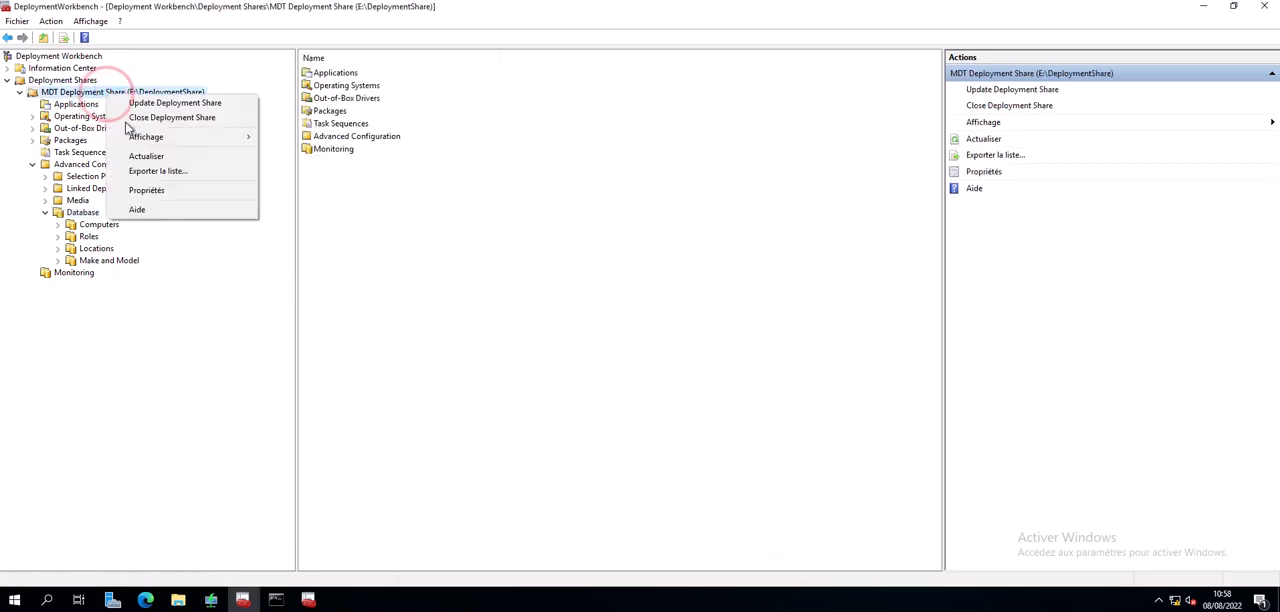
{"action": "left_click", "coordinate": [151, 190]}
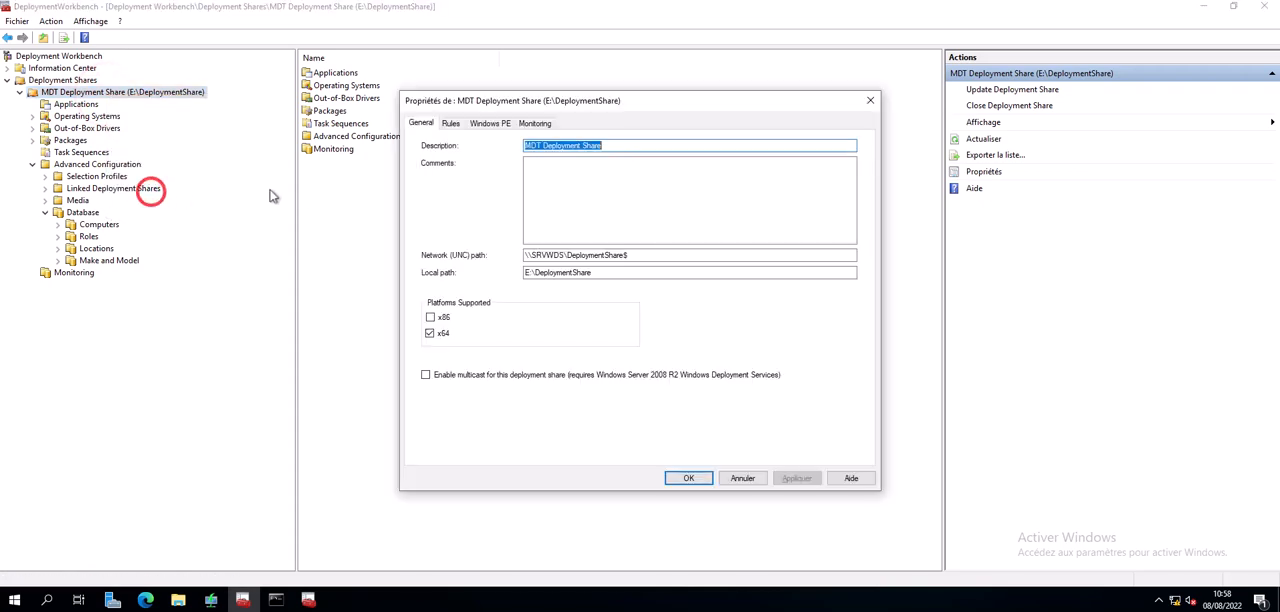
{"action": "left_click", "coordinate": [451, 123]}
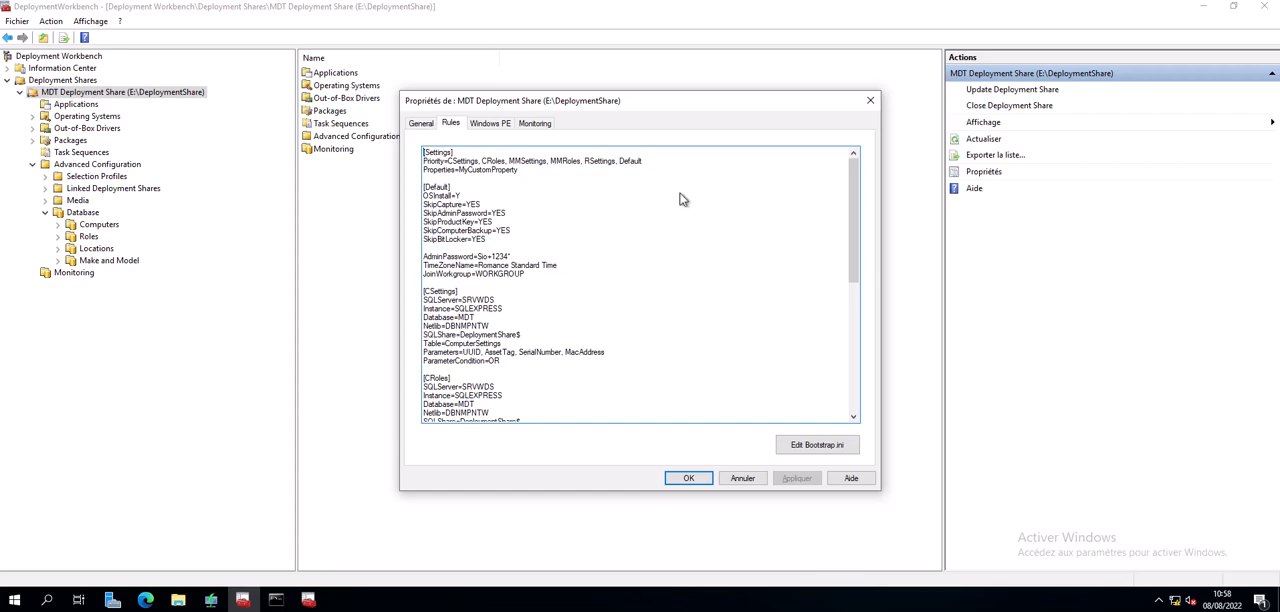
{"action": "left_click", "coordinate": [475, 305]}
{"action": "left_click", "coordinate": [475, 305]}
{"action": "left_click", "coordinate": [463, 317]}
{"action": "left_click_drag", "start_coordinate": [856, 200], "coordinate": [846, 338]}
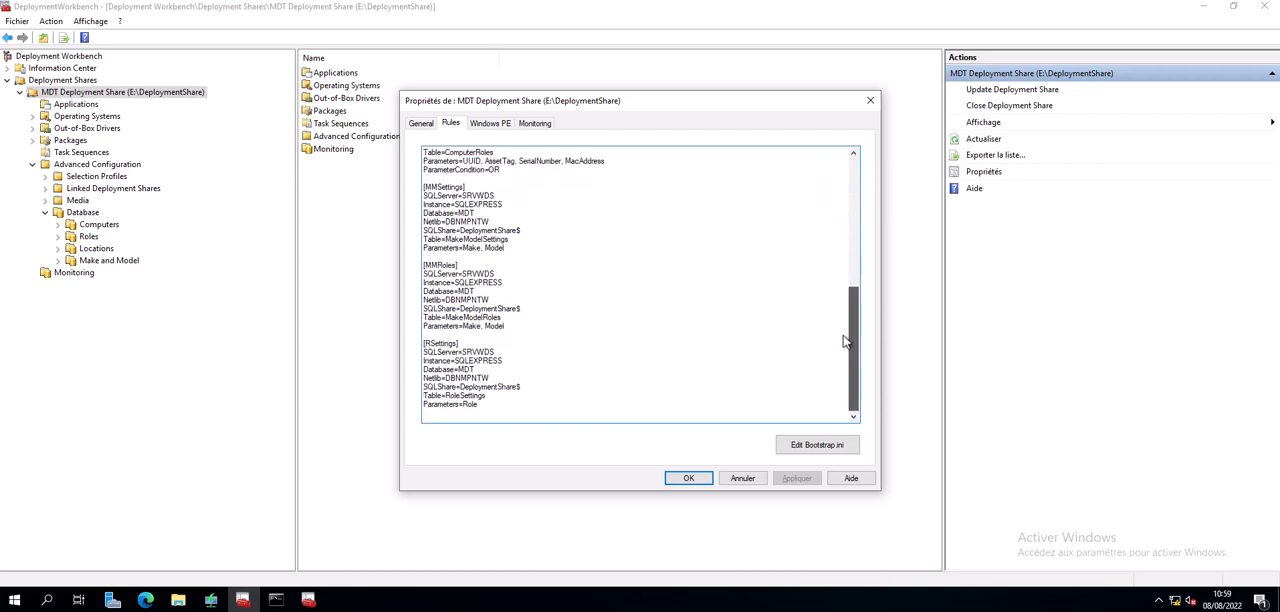
{"action": "left_click", "coordinate": [692, 480]}
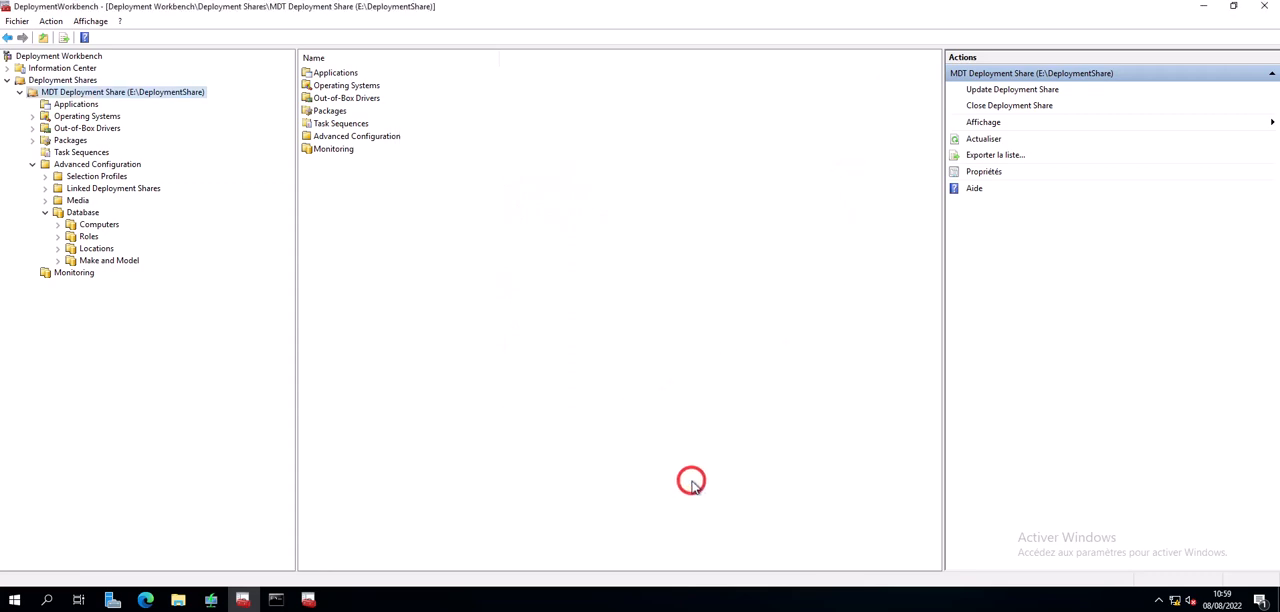
- Create a new computer entry in the deployment database with the description demo1
{"action": "left_click", "coordinate": [100, 226]}
{"action": "left_click", "coordinate": [58, 227]}
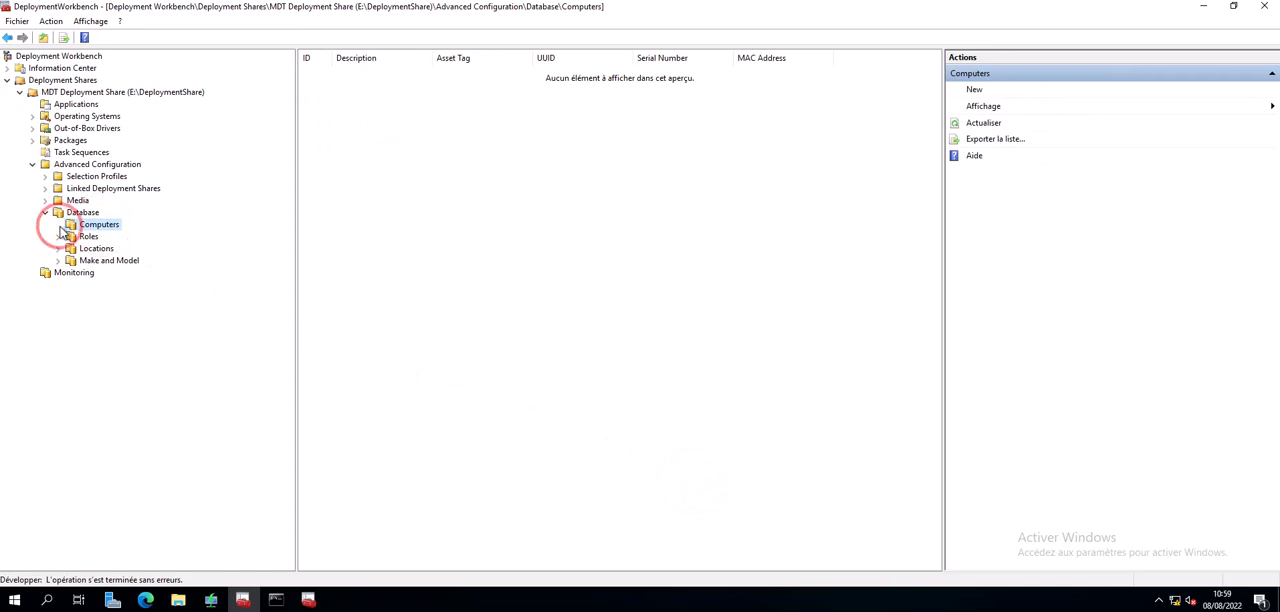
{"action": "right_click", "coordinate": [80, 226]}
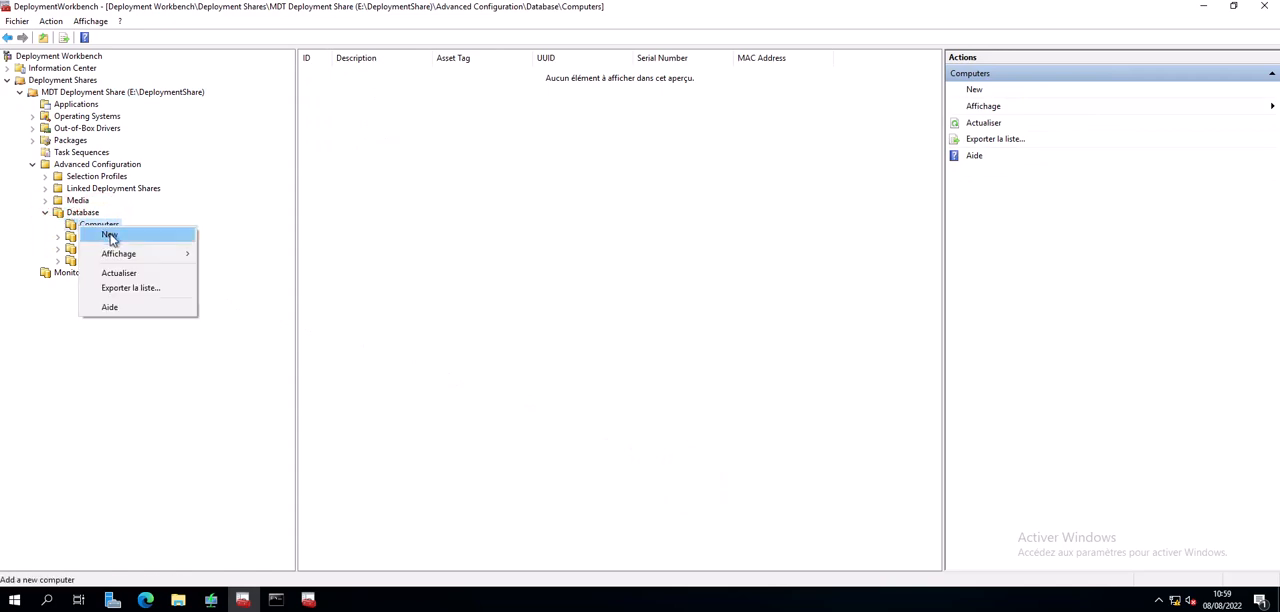
{"action": "left_click", "coordinate": [110, 236]}
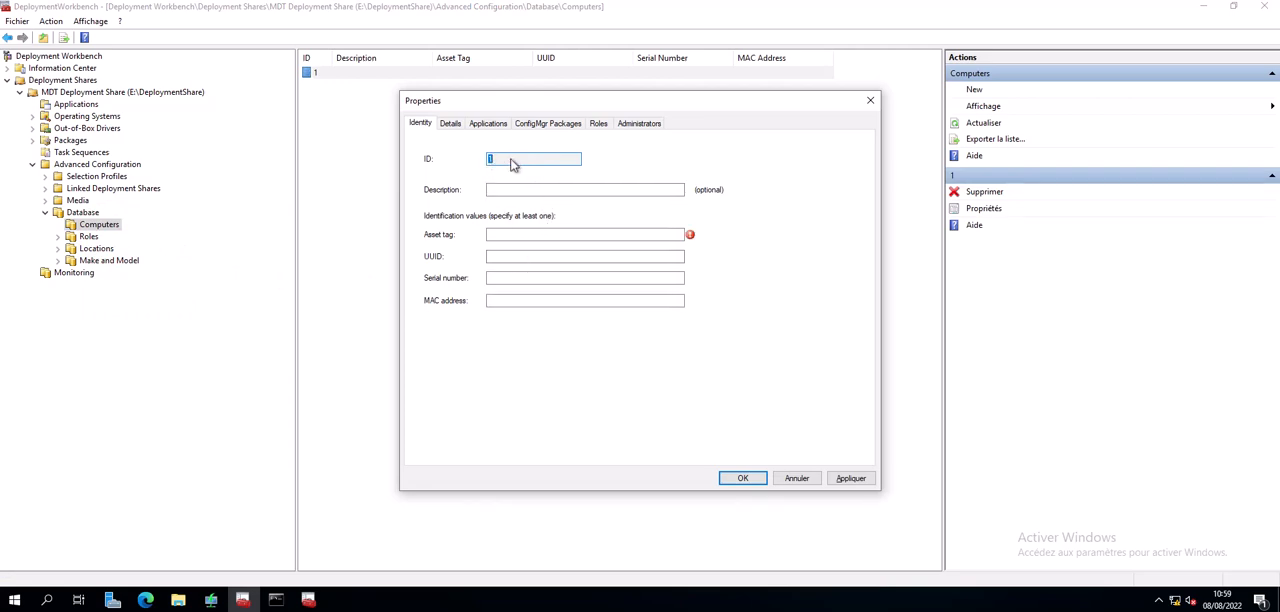
{"action": "left_click", "coordinate": [499, 191]}
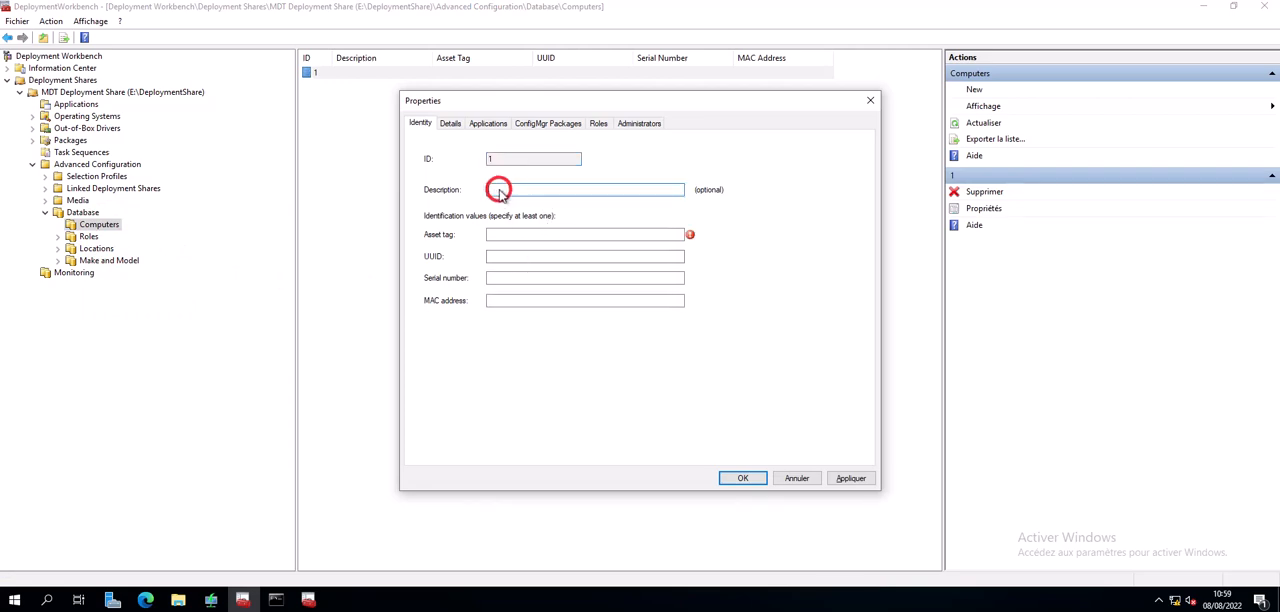
{"action": "type", "text": "demo1"}
{"action": "left_click", "coordinate": [498, 235]}
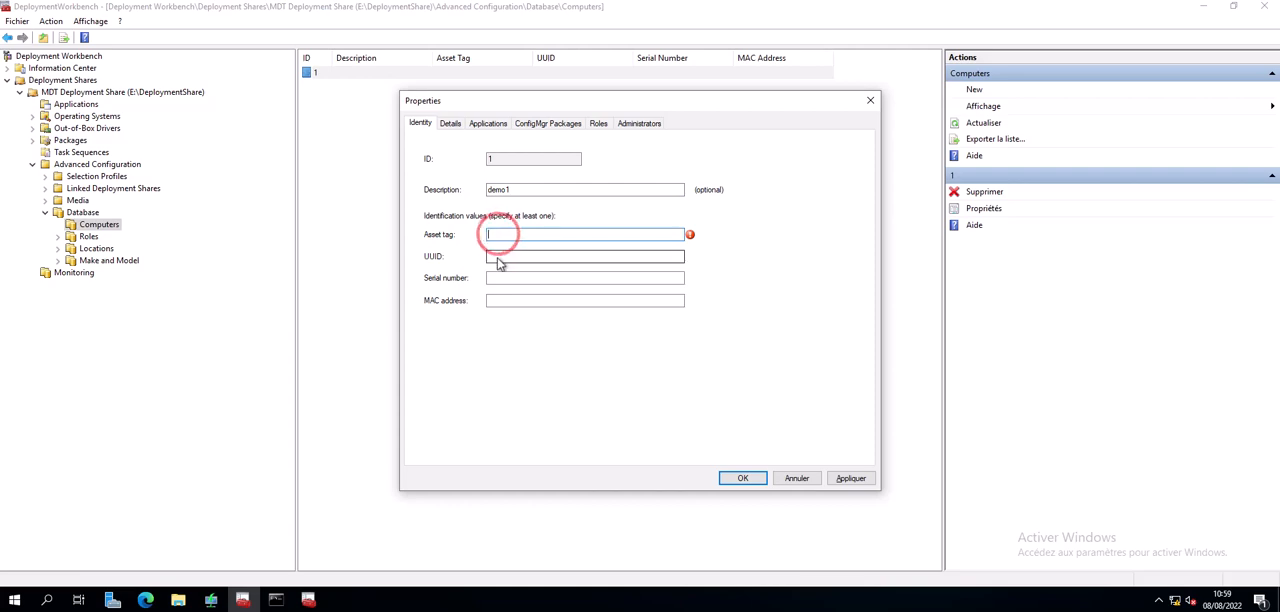
{"action": "left_click", "coordinate": [492, 257]}
{"action": "left_click", "coordinate": [492, 279]}
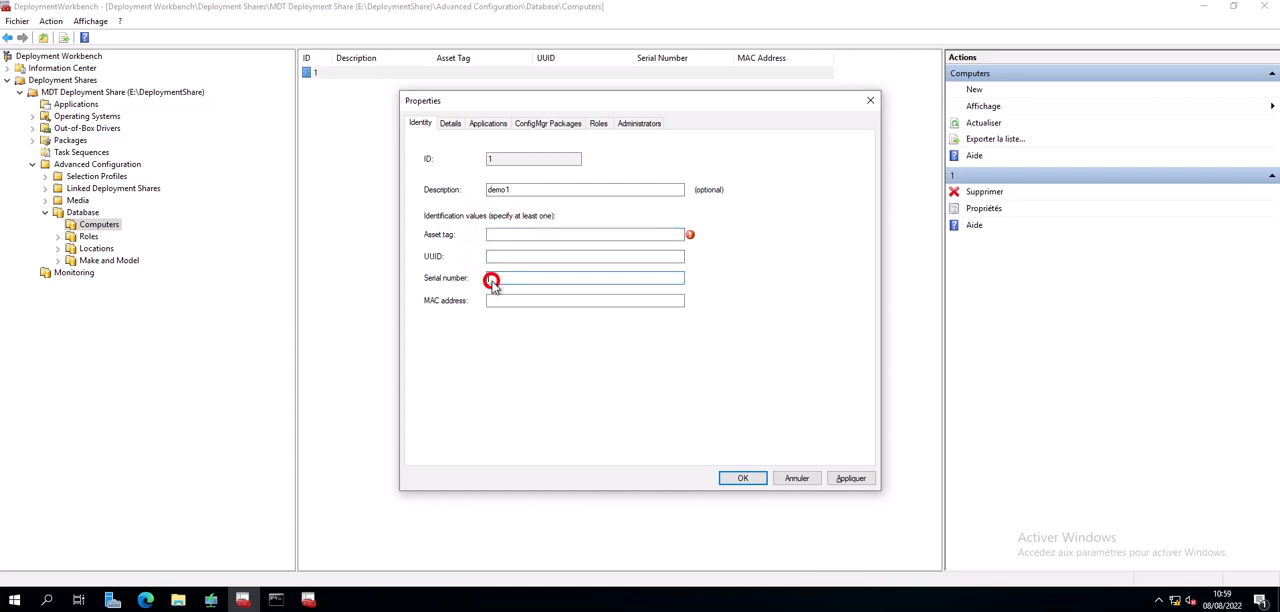
{"action": "left_click", "coordinate": [497, 302]}
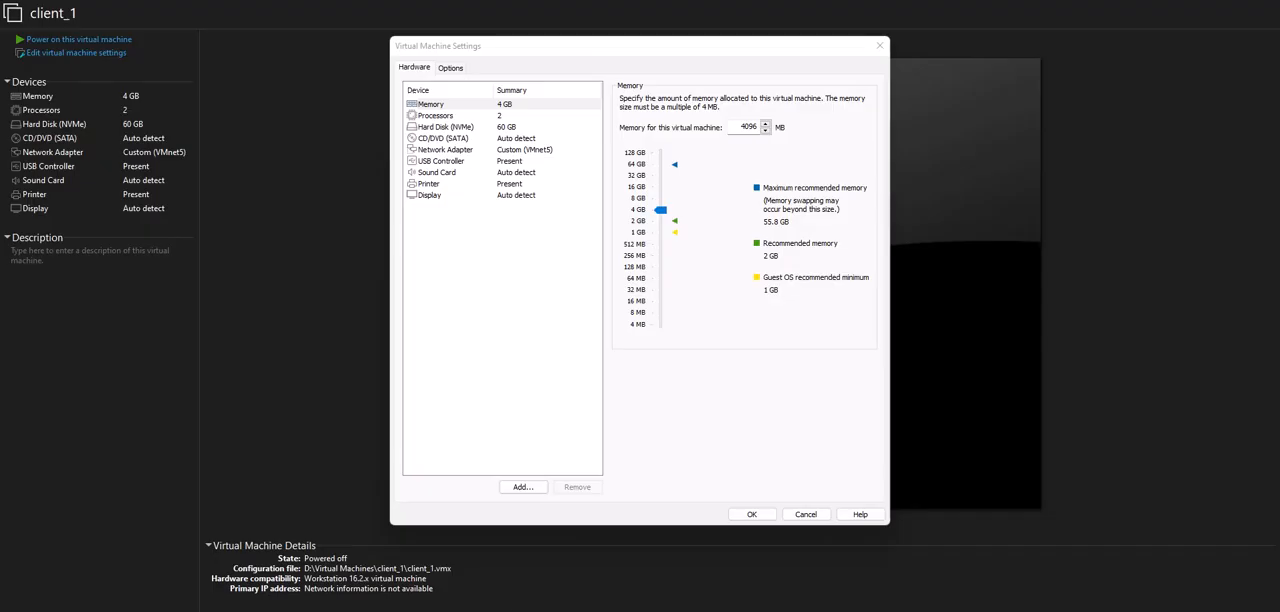
- In VMware Workstation, copy the MAC address from client_1's advanced network adapter settings and close the settings without changes
{"action": "left_click", "coordinate": [504, 216]}
{"action": "left_click", "coordinate": [465, 152]}
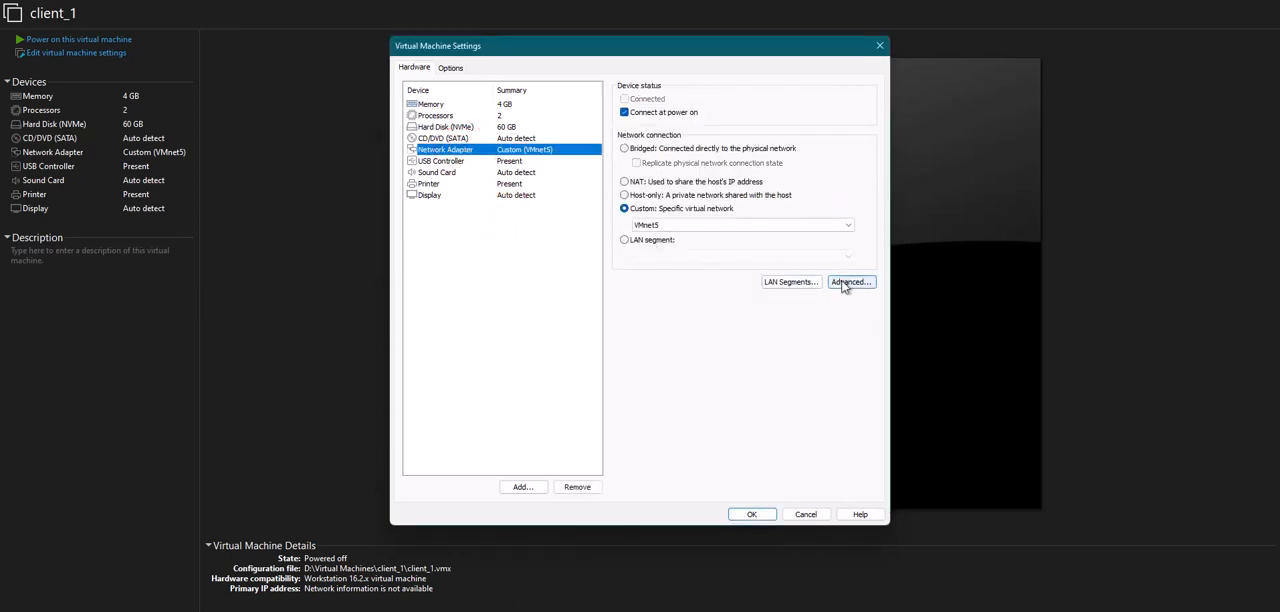
{"action": "left_click", "coordinate": [850, 281]}
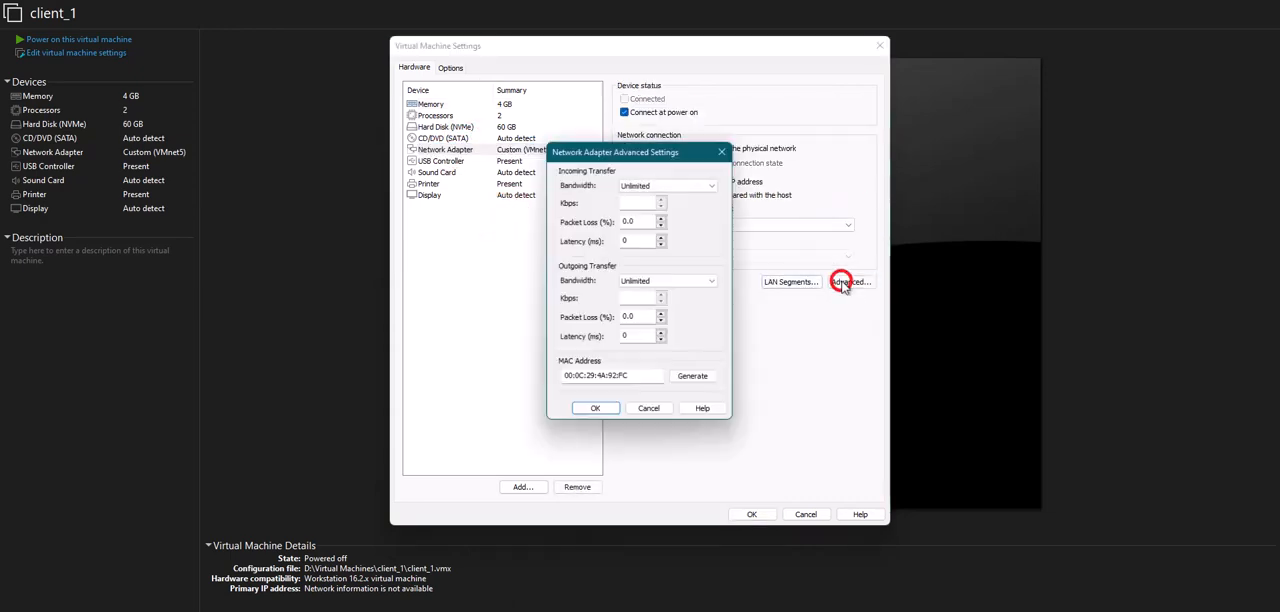
{"action": "double_click", "coordinate": [643, 385]}
{"action": "key", "text": "ctrl+c"}
{"action": "right_click", "coordinate": [590, 386]}
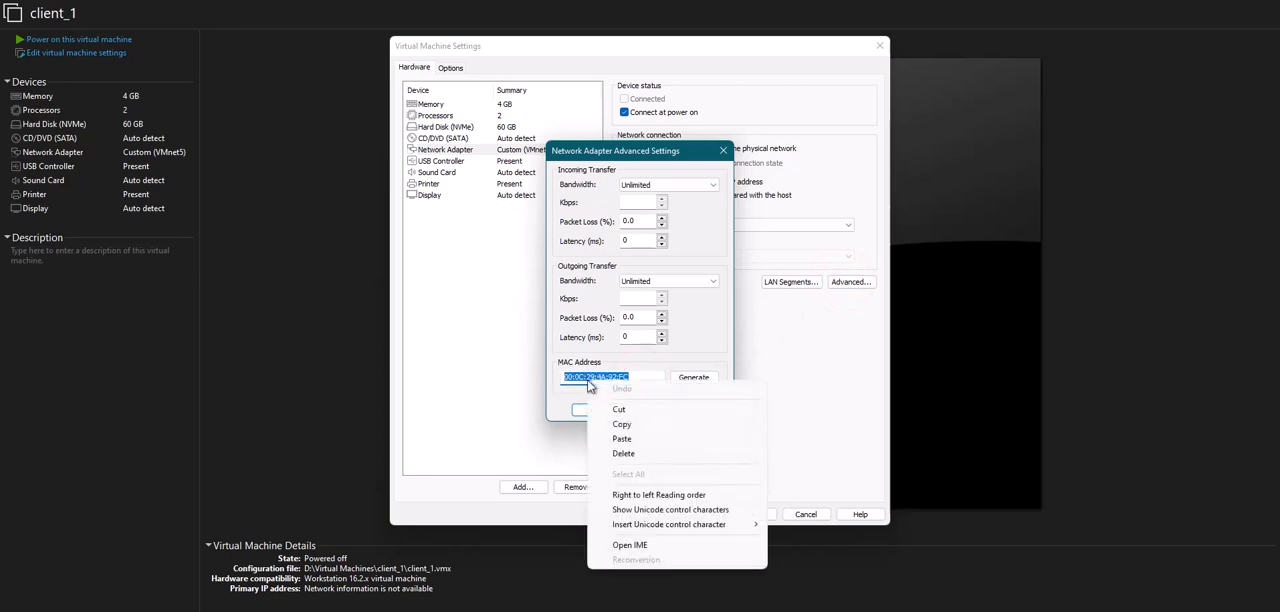
{"action": "left_click", "coordinate": [625, 425]}
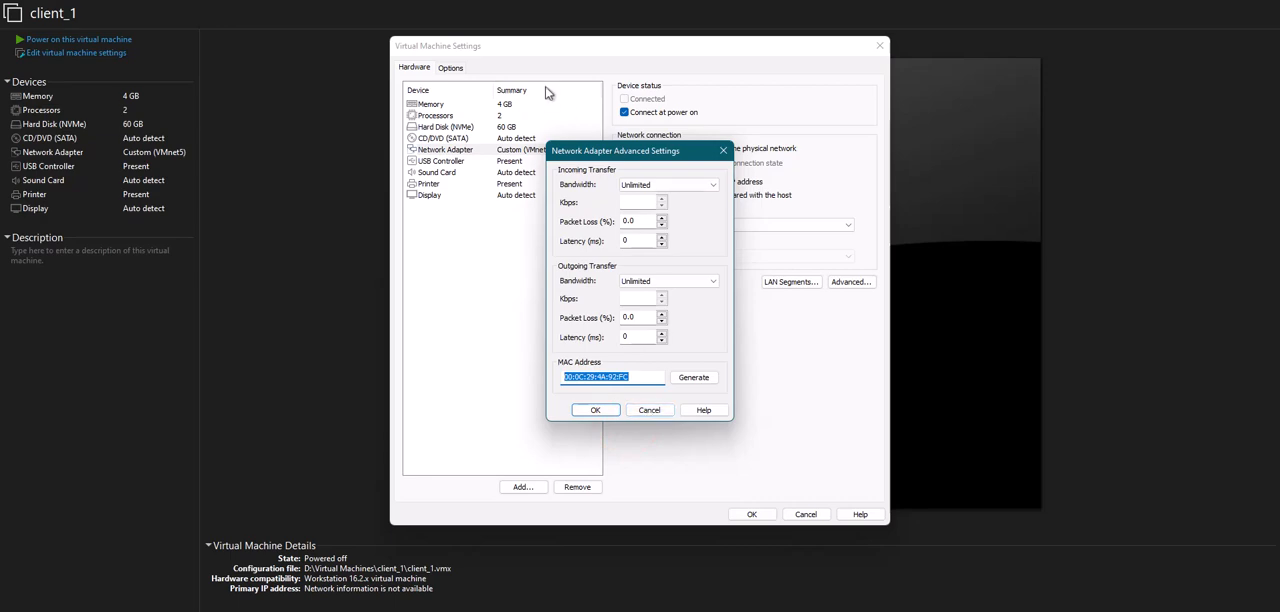
{"action": "left_click", "coordinate": [657, 410]}
{"action": "left_click", "coordinate": [805, 514]}
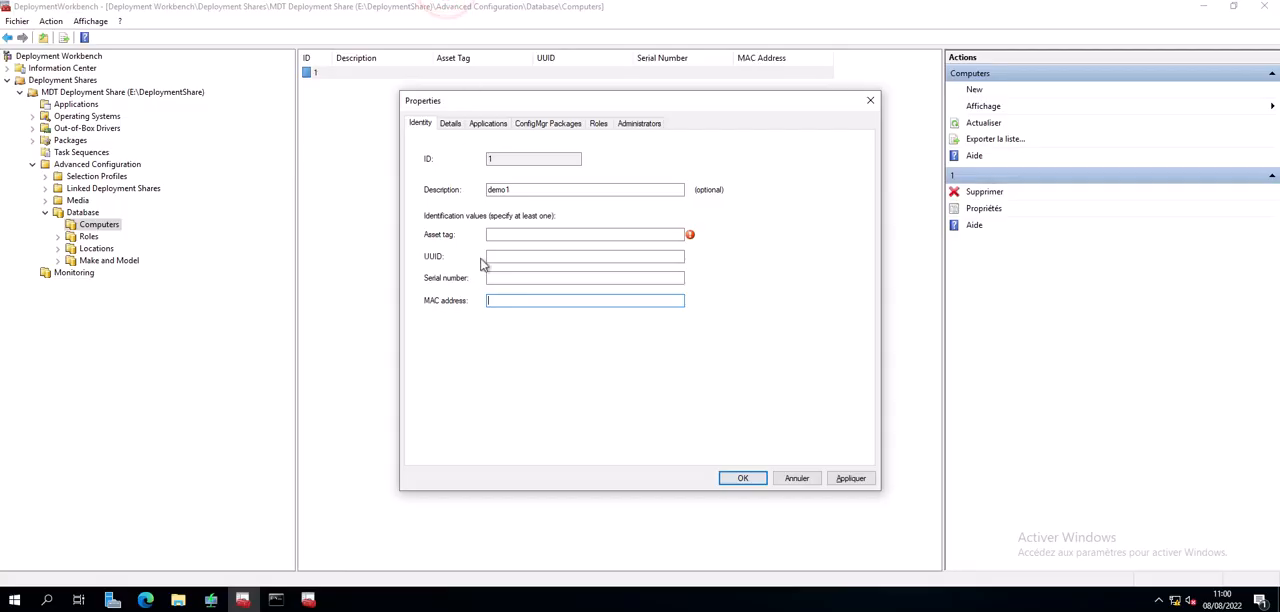
- Back in Deployment Workbench, paste the copied MAC address 00:0C:29:4A:92:FC as the demo1 computer's identification value
{"action": "left_click", "coordinate": [492, 302]}
{"action": "right_click", "coordinate": [492, 302]}
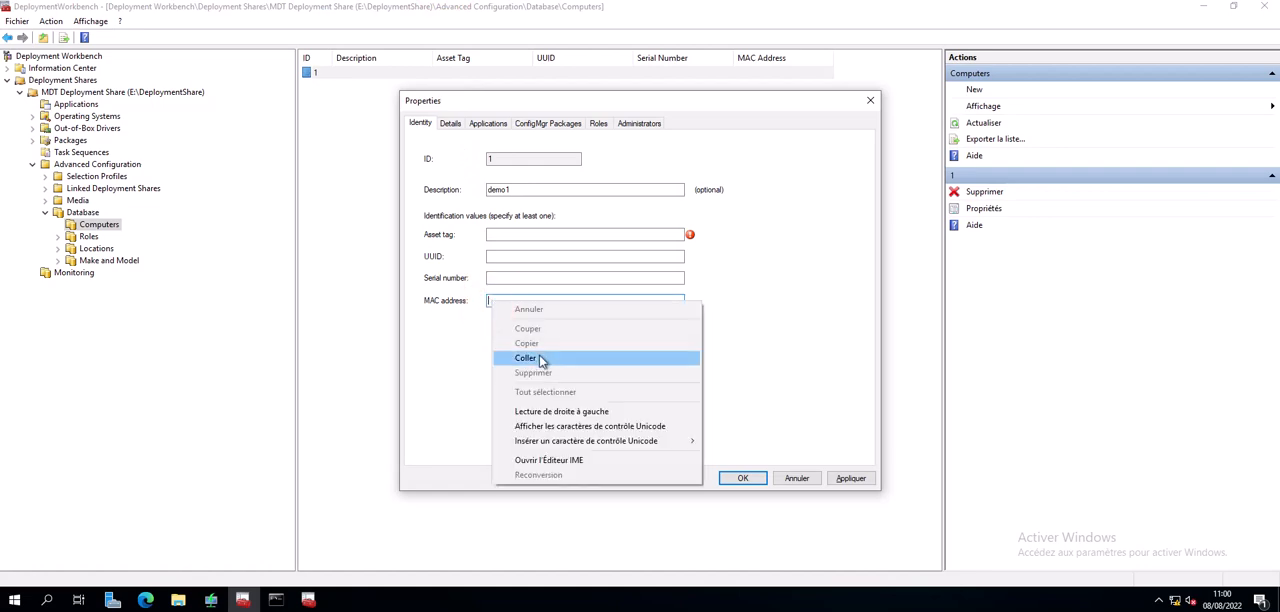
{"action": "left_click", "coordinate": [538, 356]}
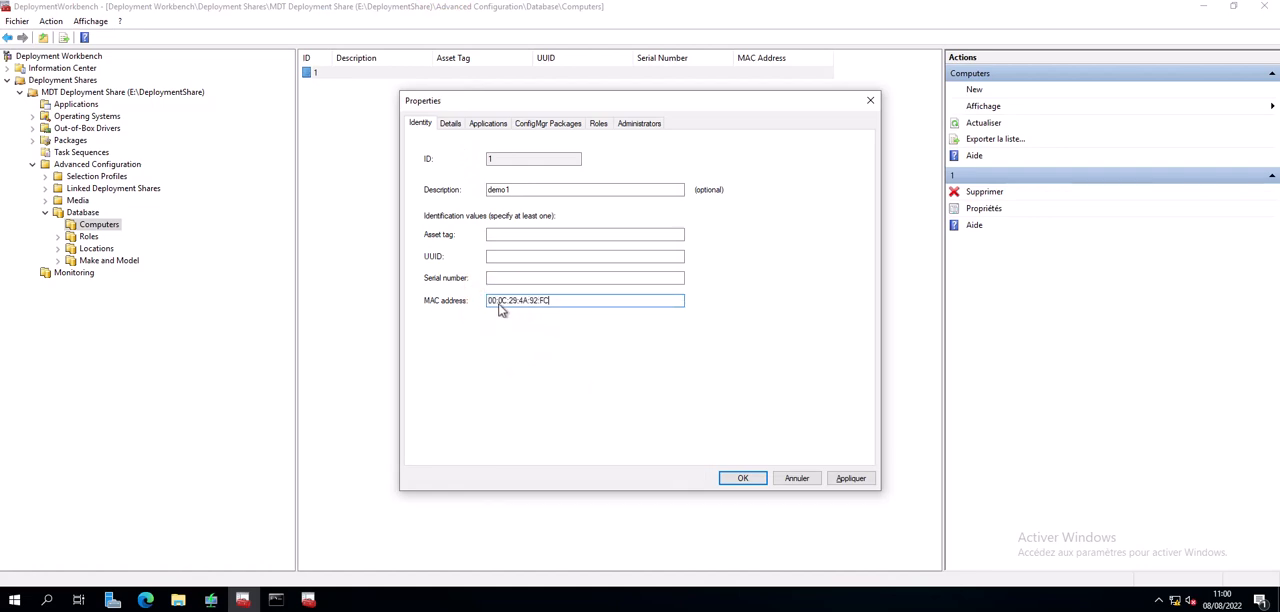
- Set the JoinWorkgroup property to WORKGROUP in the demo1 computer's details
{"action": "left_click", "coordinate": [449, 126]}
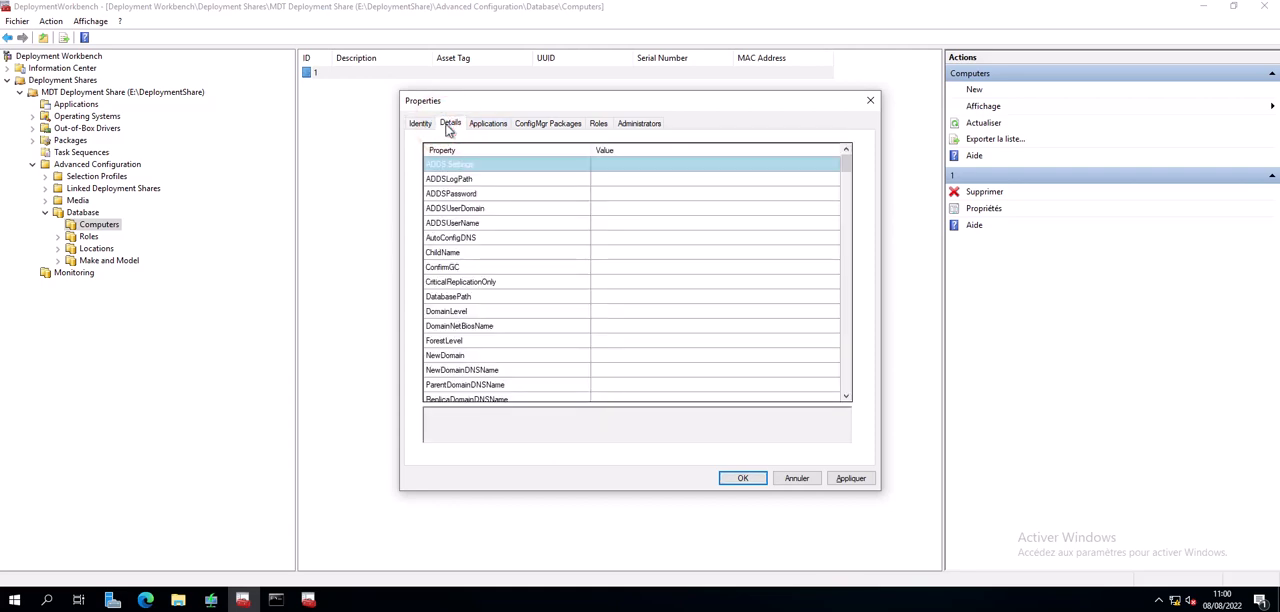
{"action": "left_click", "coordinate": [846, 162]}
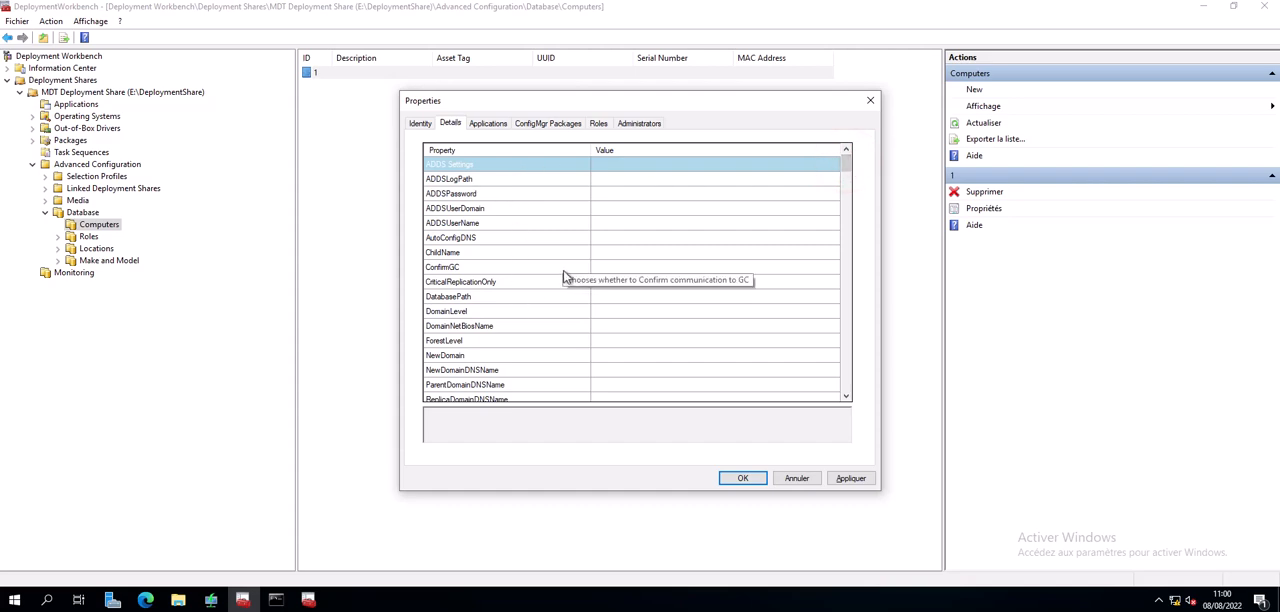
{"action": "scroll", "coordinate": [565, 277], "scroll_direction": "down", "scroll_amount": 3}
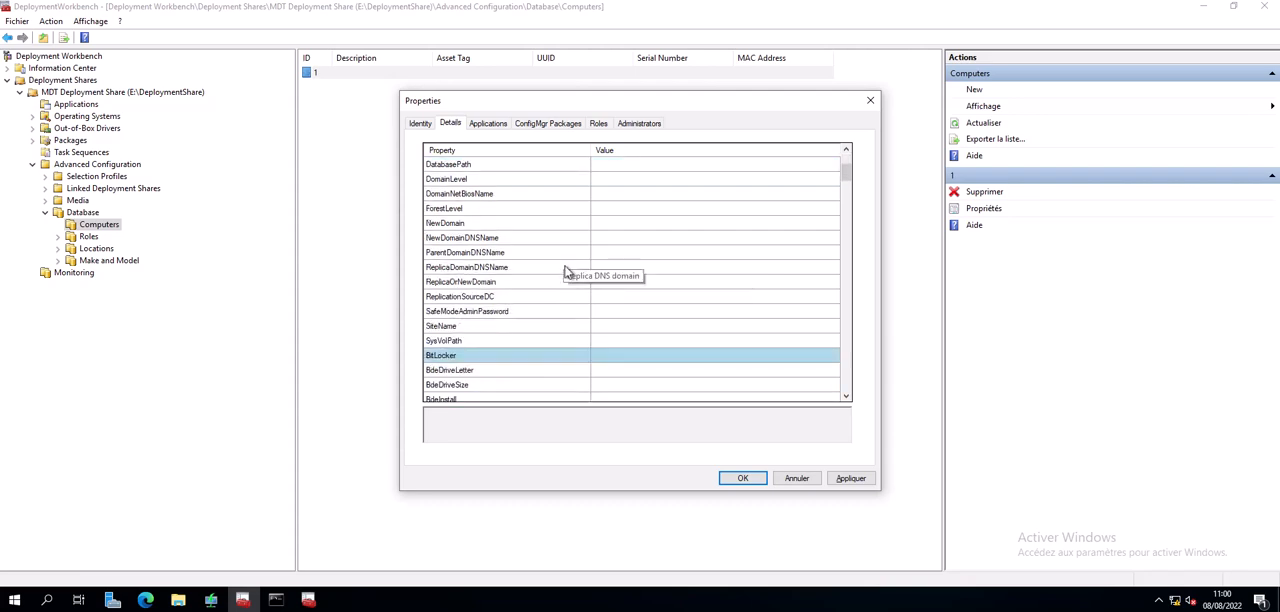
{"action": "scroll", "coordinate": [565, 271], "scroll_direction": "down", "scroll_amount": 5}
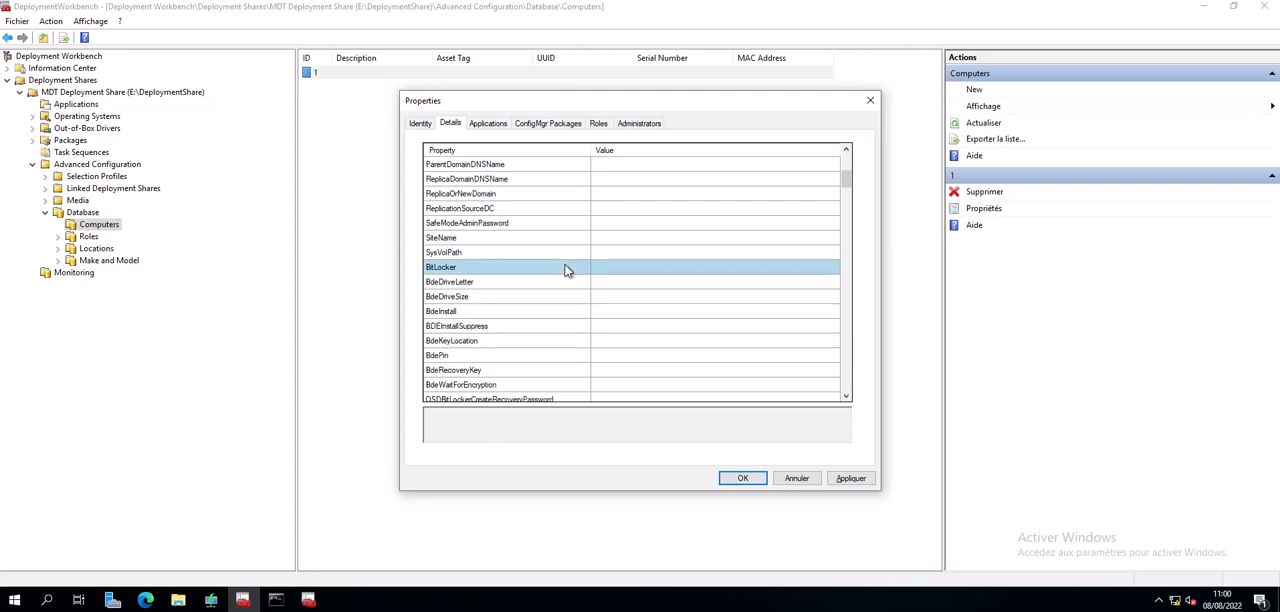
{"action": "scroll", "coordinate": [565, 271], "scroll_direction": "down", "scroll_amount": 7}
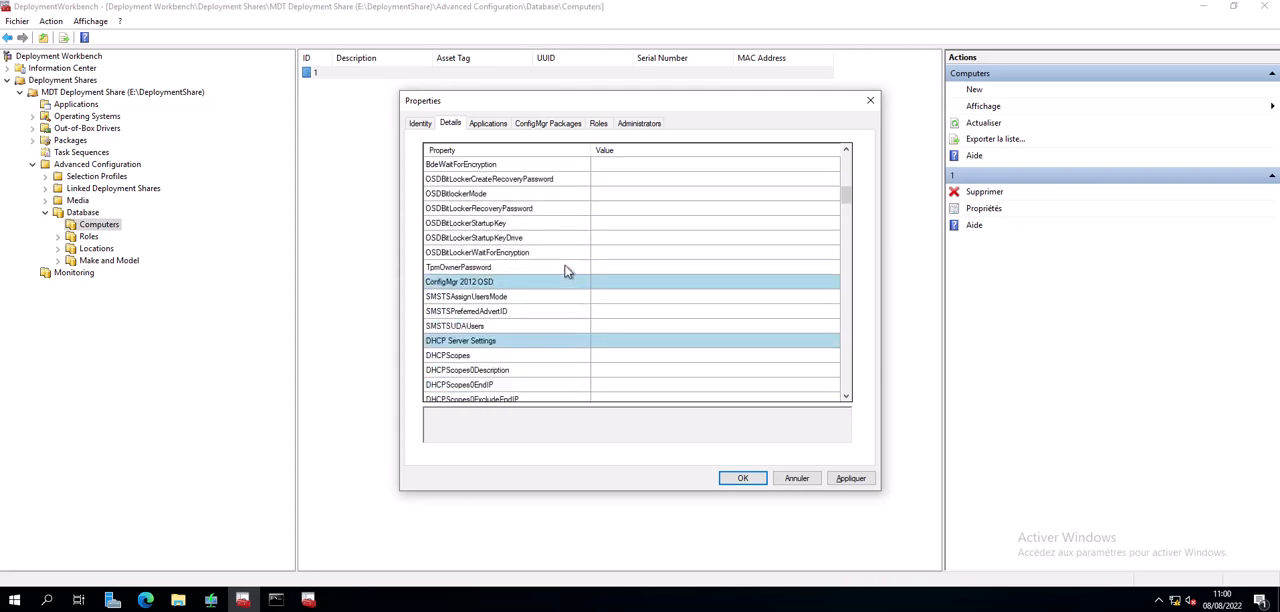
{"action": "scroll", "coordinate": [565, 271], "scroll_direction": "down", "scroll_amount": 5}
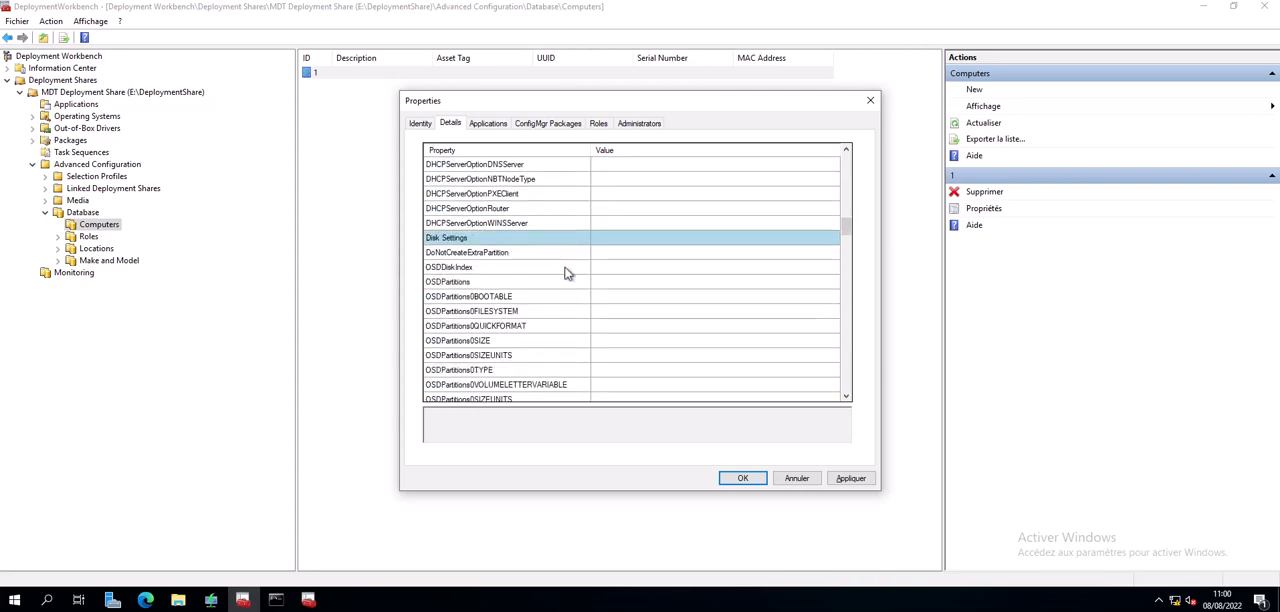
{"action": "scroll", "coordinate": [565, 271], "scroll_direction": "down", "scroll_amount": 5}
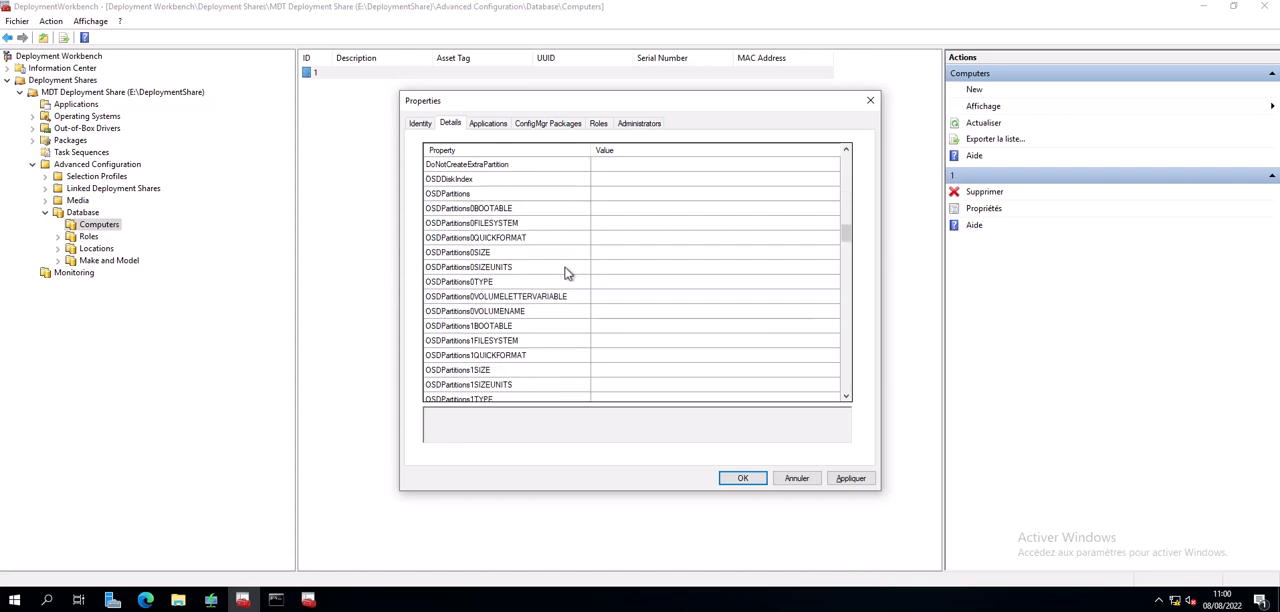
{"action": "scroll", "coordinate": [565, 271], "scroll_direction": "down", "scroll_amount": 10}
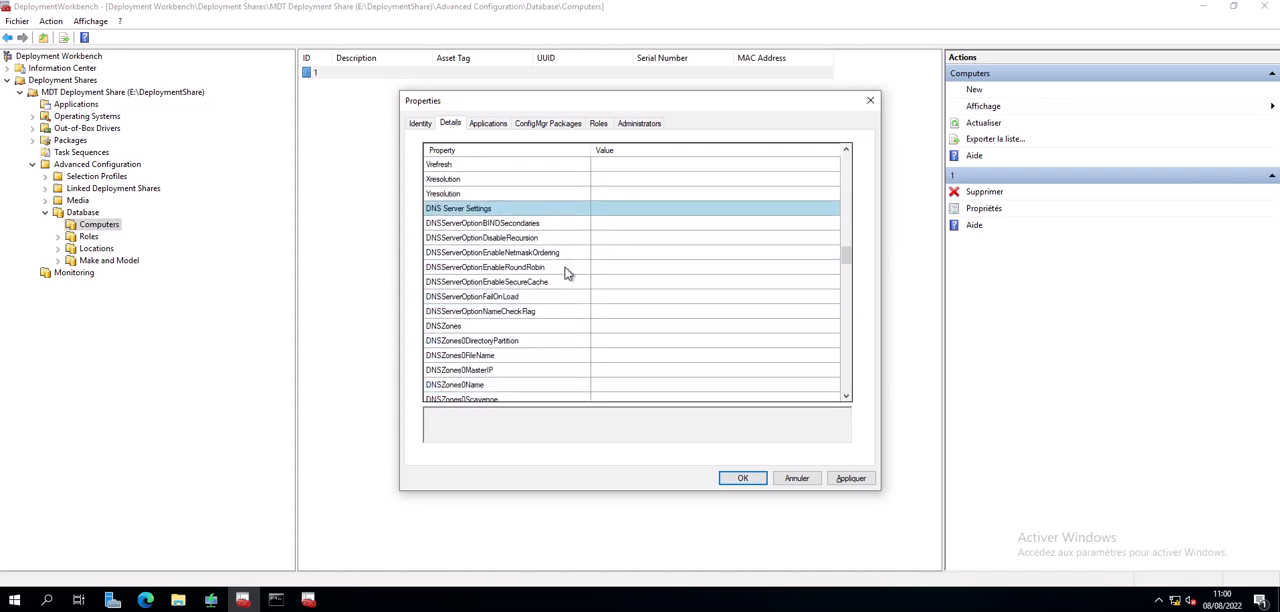
{"action": "scroll", "coordinate": [565, 272], "scroll_direction": "down", "scroll_amount": 1}
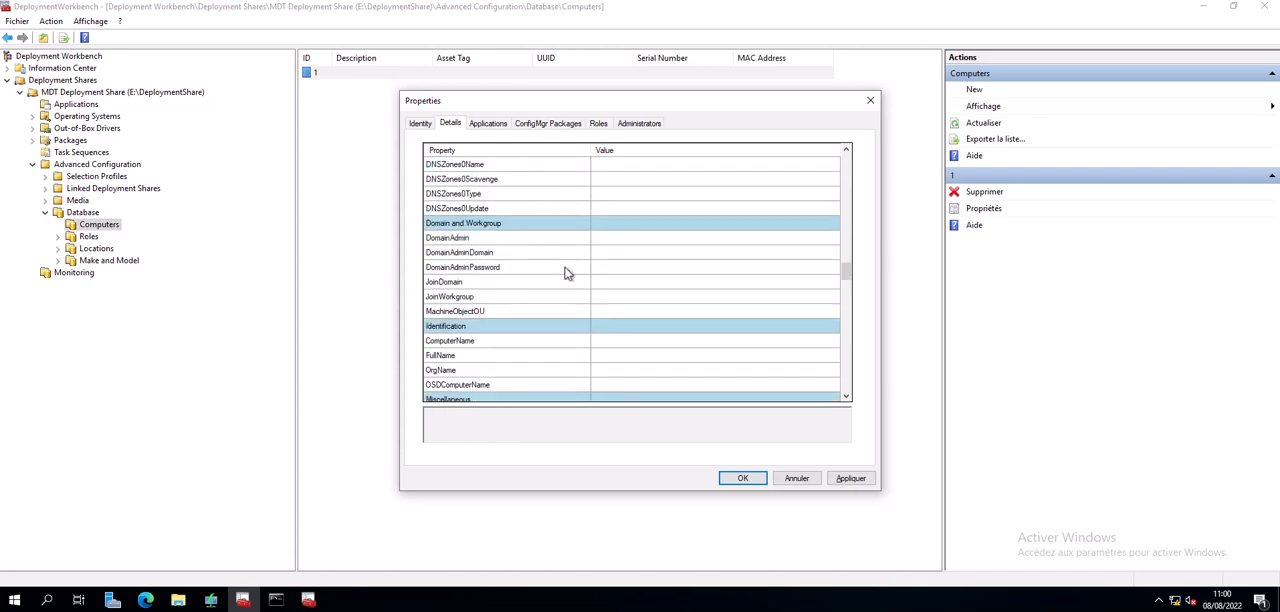
{"action": "left_click", "coordinate": [511, 297]}
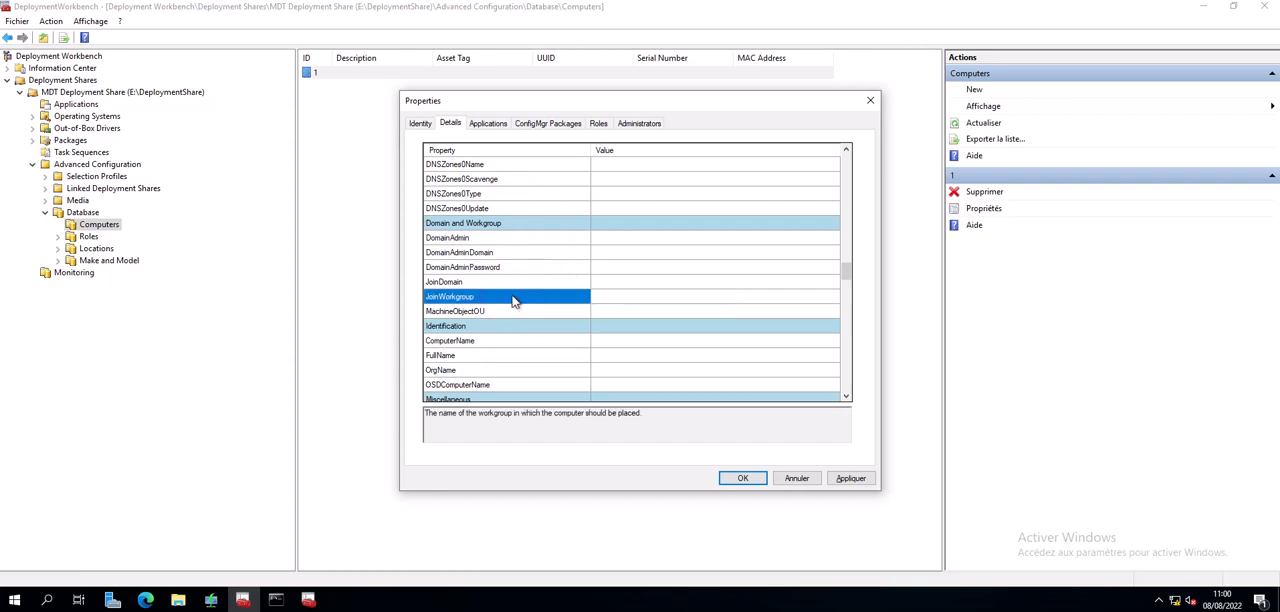
{"action": "left_click", "coordinate": [604, 298]}
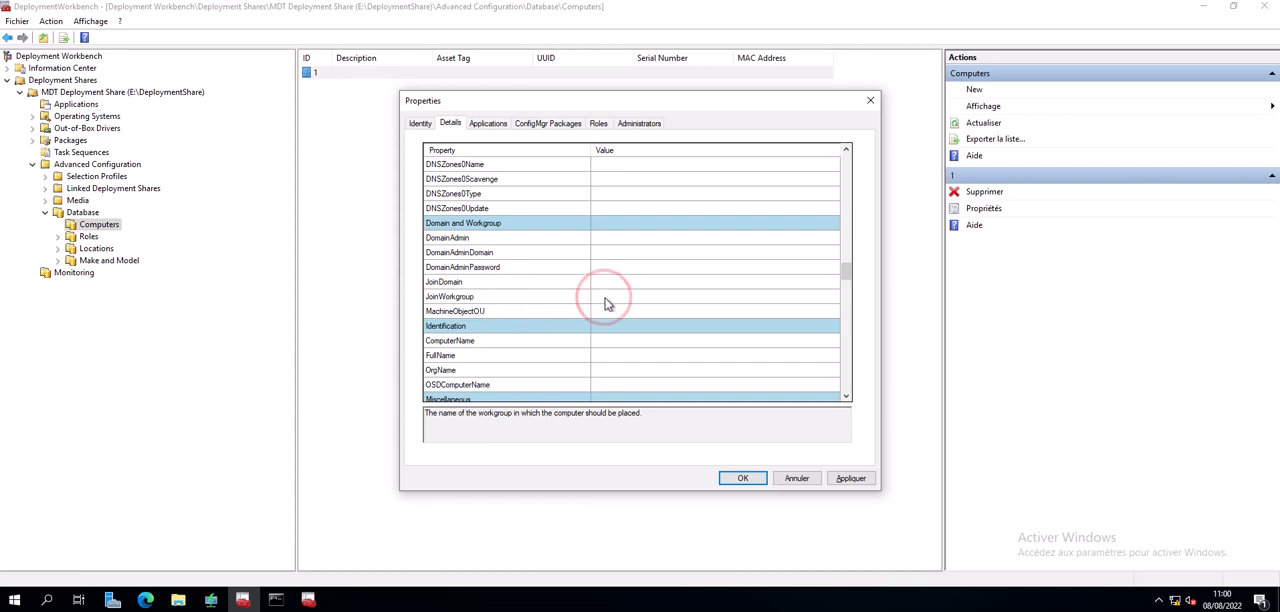
{"action": "type", "text": "WORKGROUP"}
- Set the OSDComputerName property to demo1 in the computer's identification details
{"action": "scroll", "coordinate": [612, 312], "scroll_direction": "down", "scroll_amount": 2}
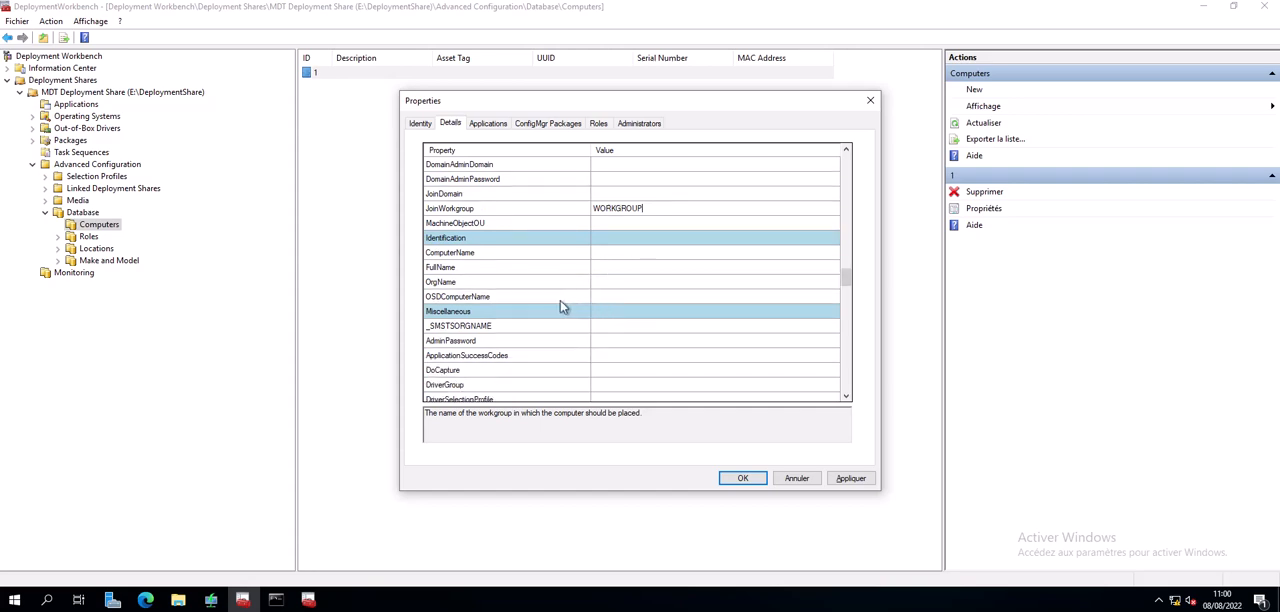
{"action": "left_click", "coordinate": [440, 298]}
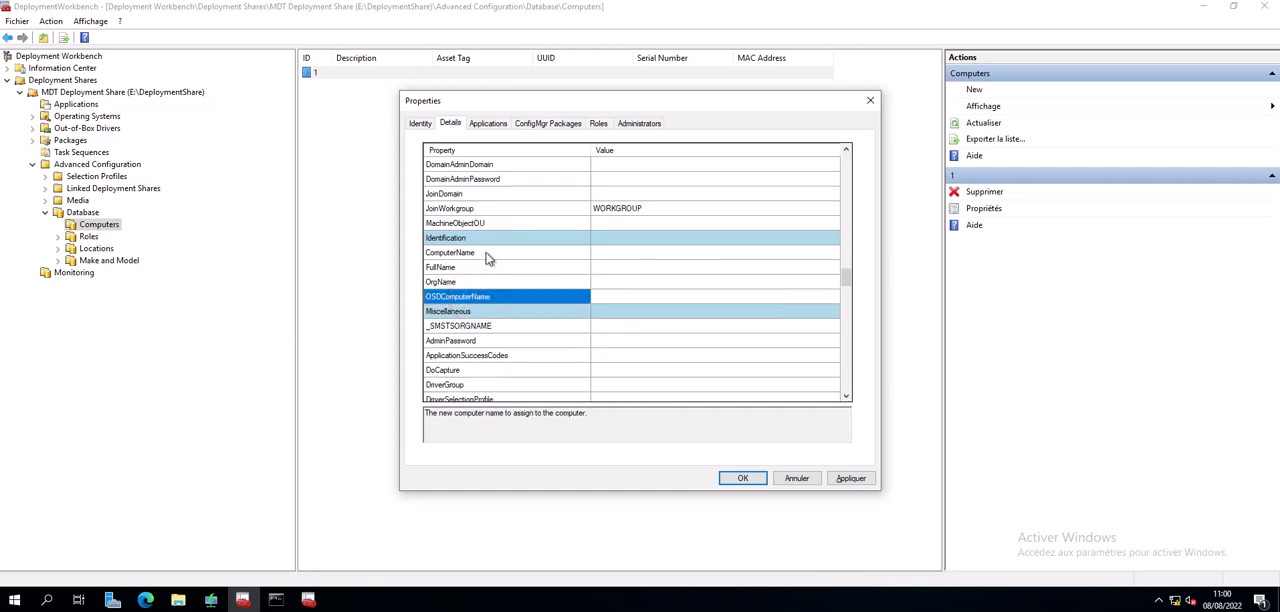
{"action": "left_click", "coordinate": [488, 254]}
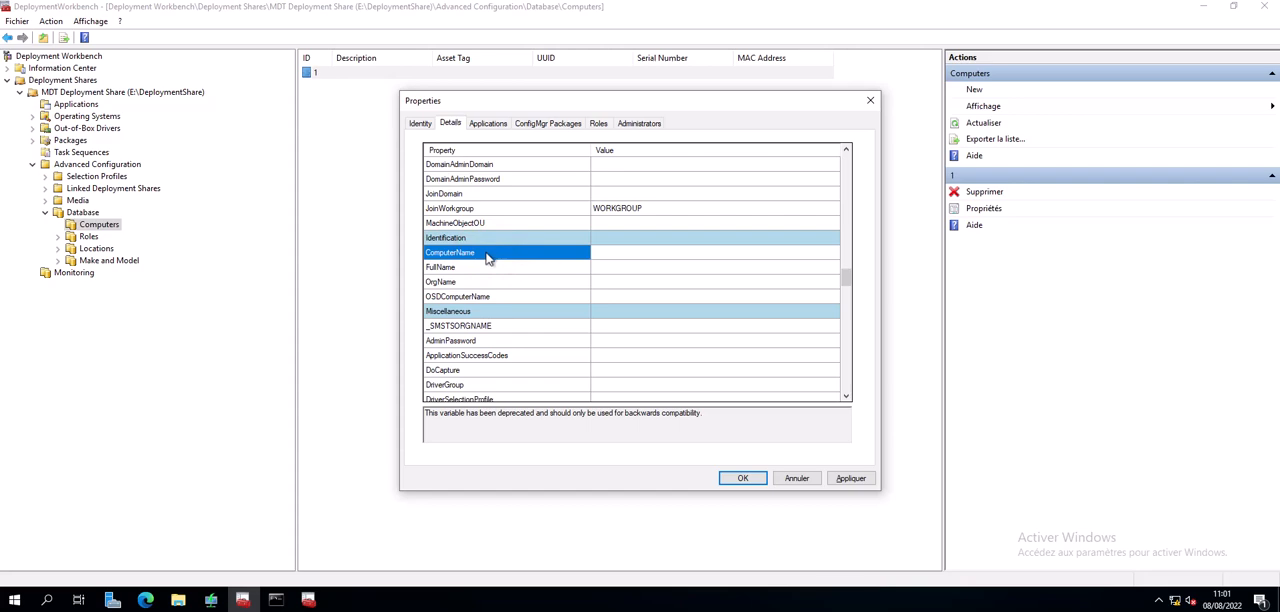
{"action": "left_click", "coordinate": [480, 296]}
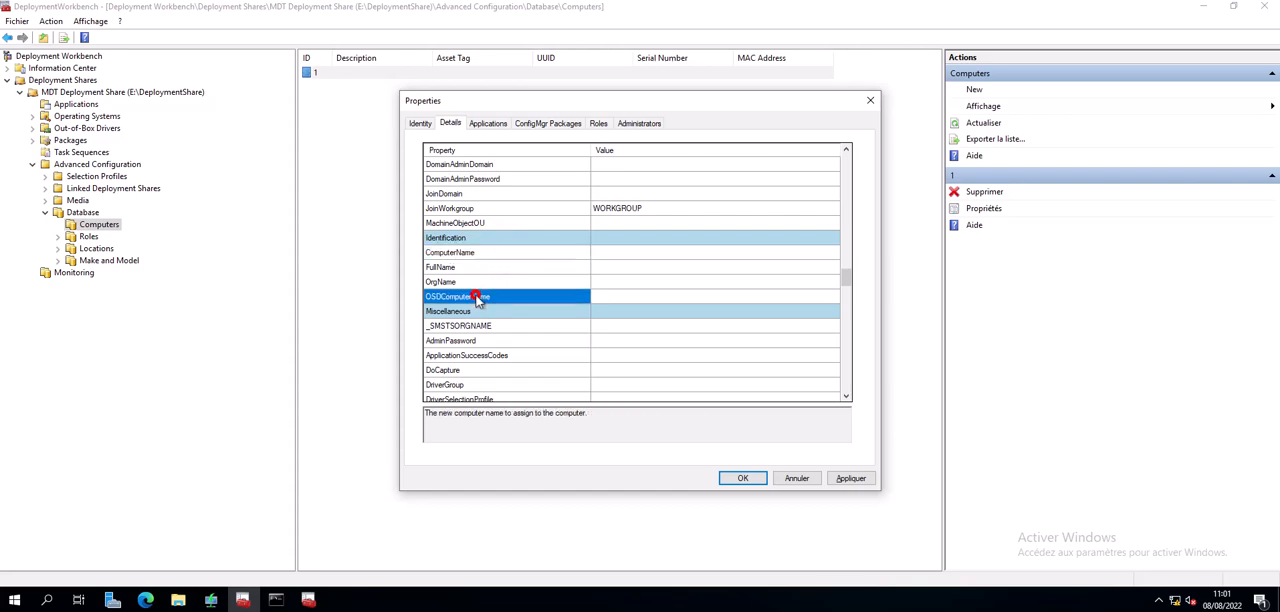
{"action": "left_click", "coordinate": [623, 296]}
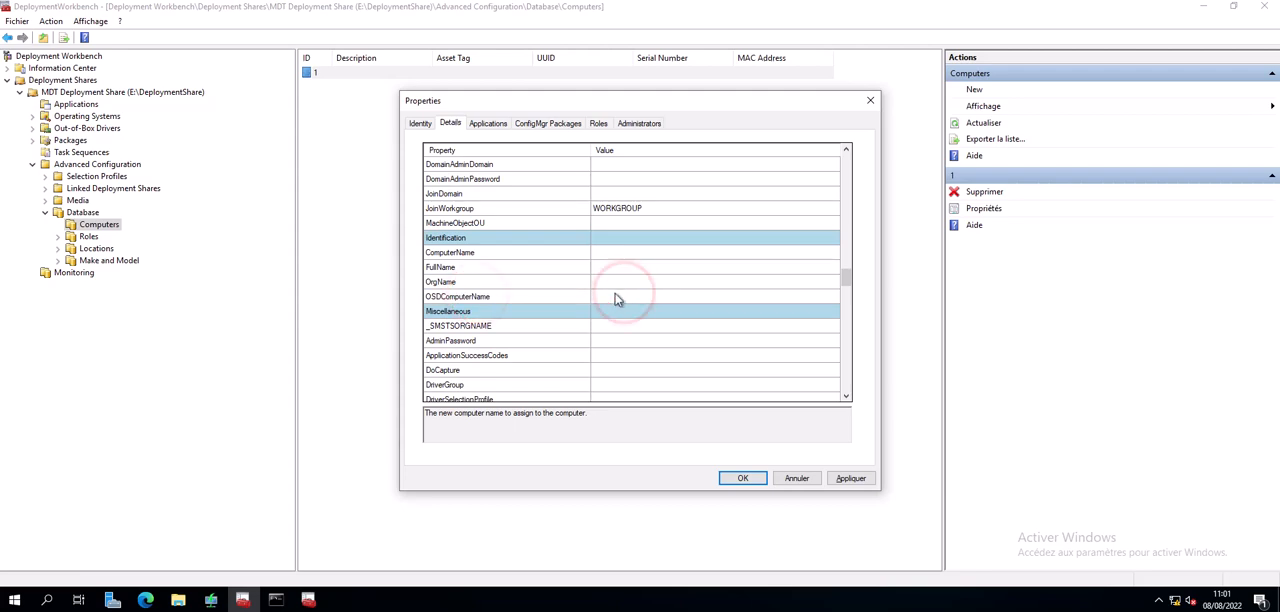
{"action": "type", "text": "demo1"}
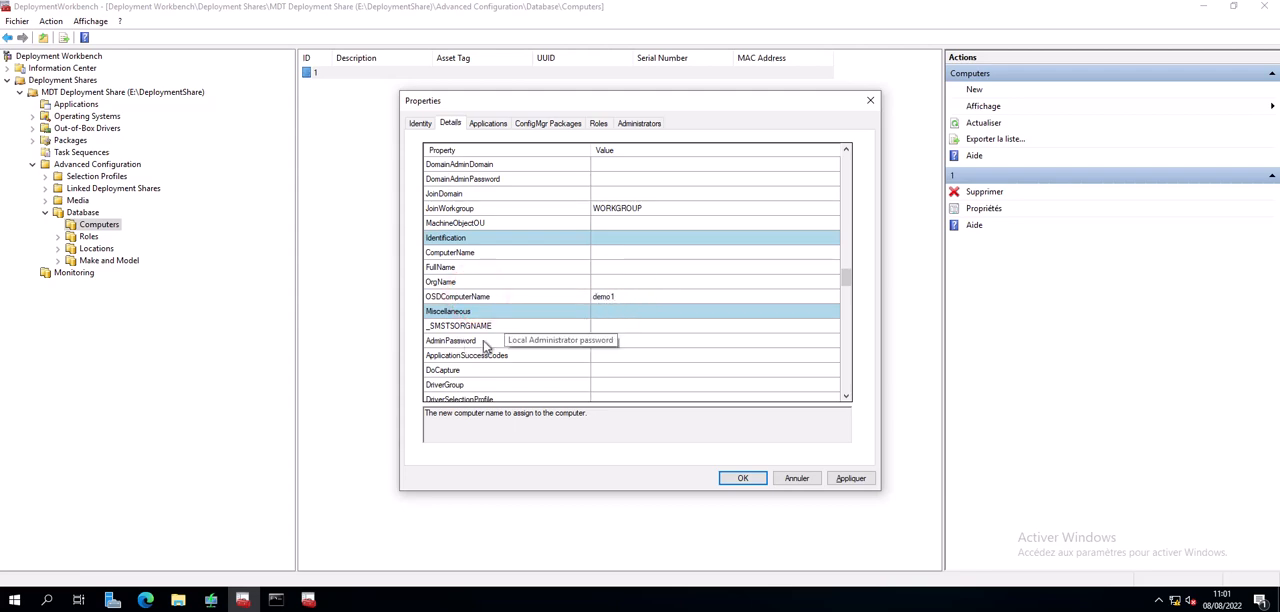
{"action": "left_click", "coordinate": [628, 342]}
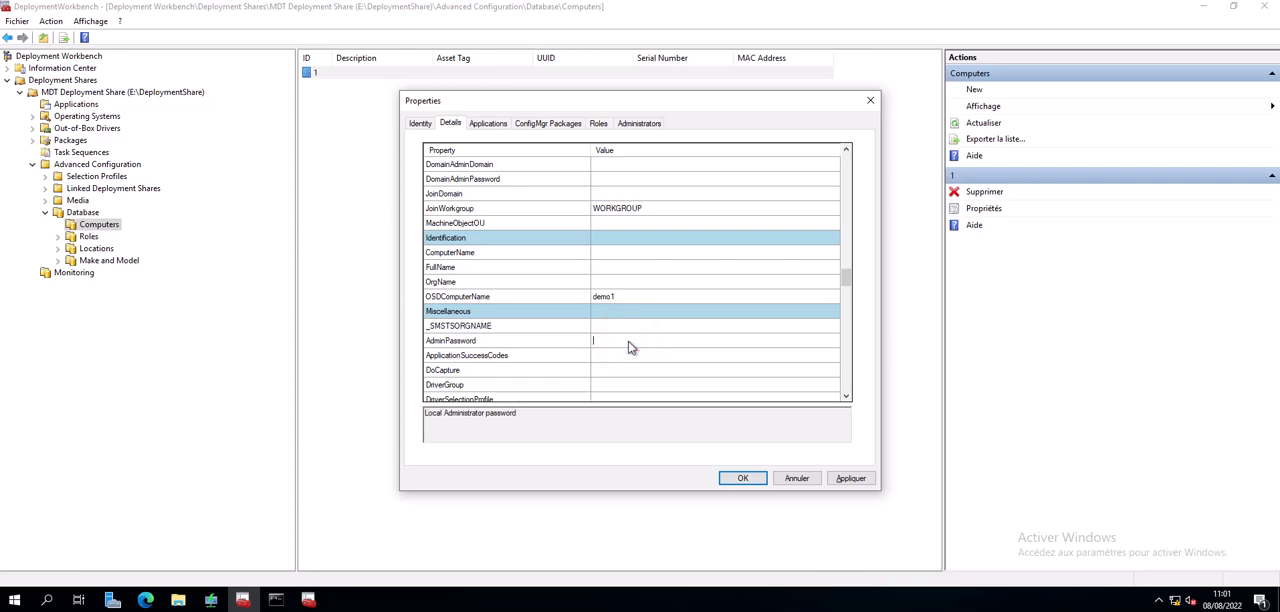
{"action": "type", "text": "***"}
{"action": "left_click", "coordinate": [597, 327]}
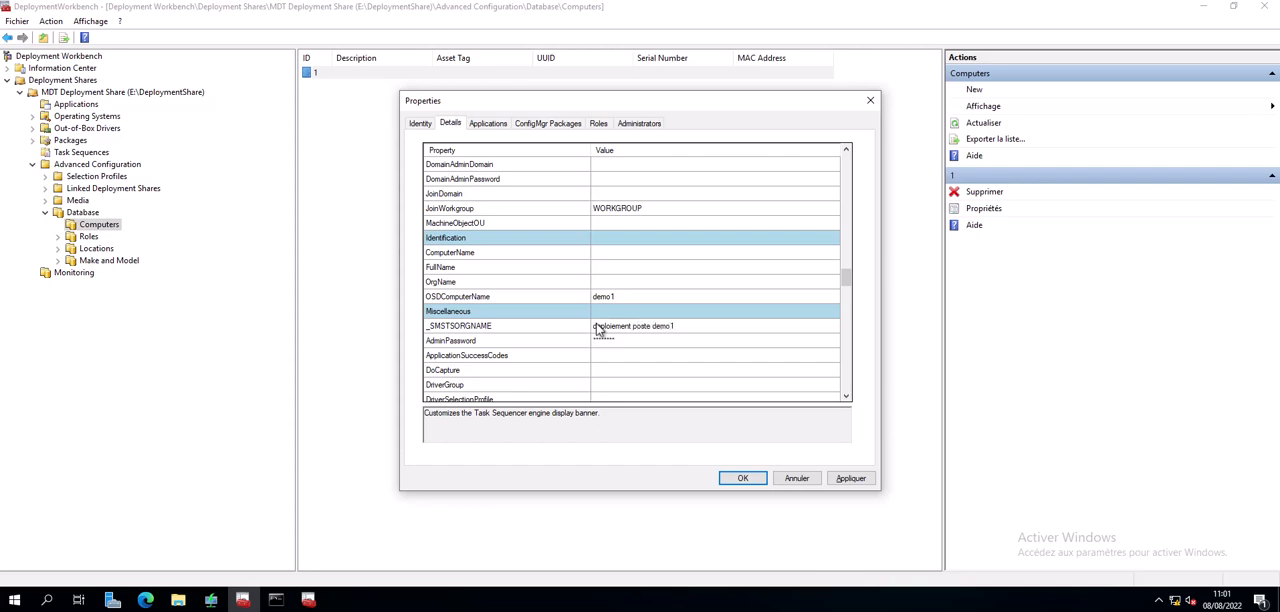
- Set the FinishAction property to LOGOFF in the computer's miscellaneous details
{"action": "left_click_drag", "start_coordinate": [846, 276], "coordinate": [846, 280]}
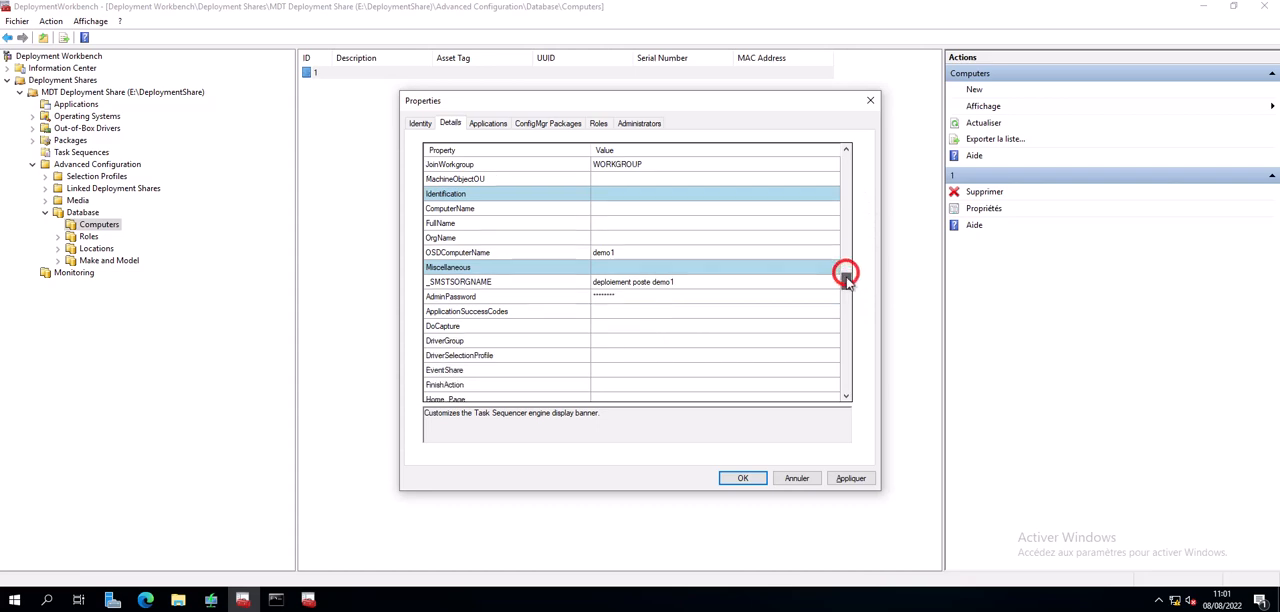
{"action": "scroll", "coordinate": [726, 302], "scroll_direction": "down", "scroll_amount": 2}
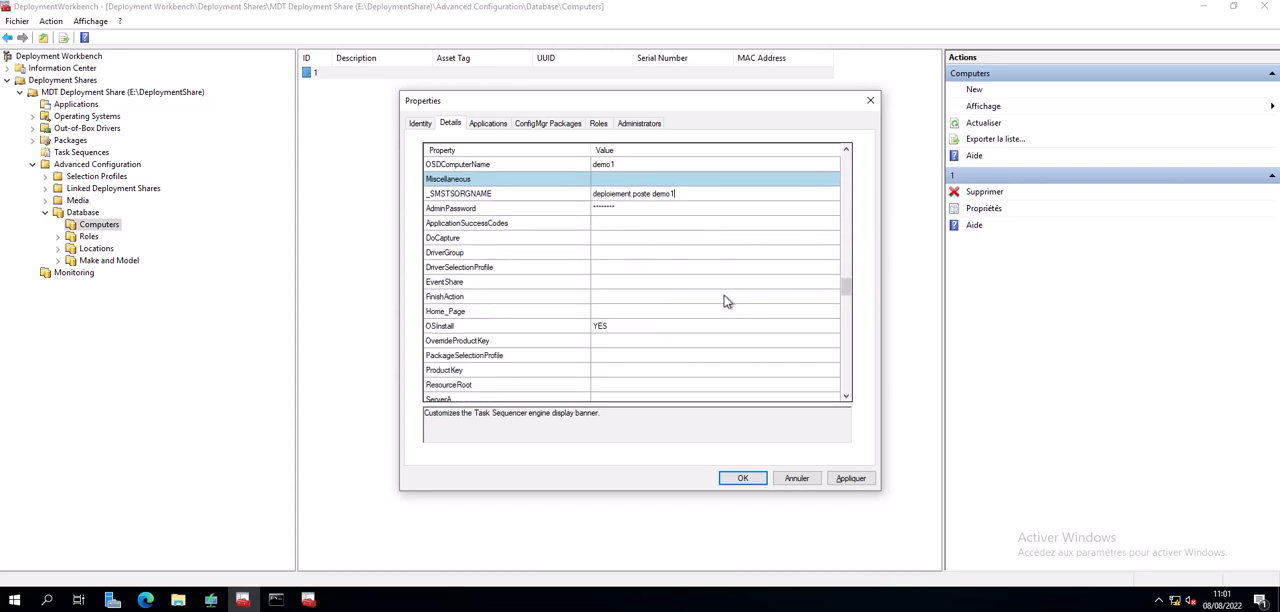
{"action": "left_click", "coordinate": [606, 297]}
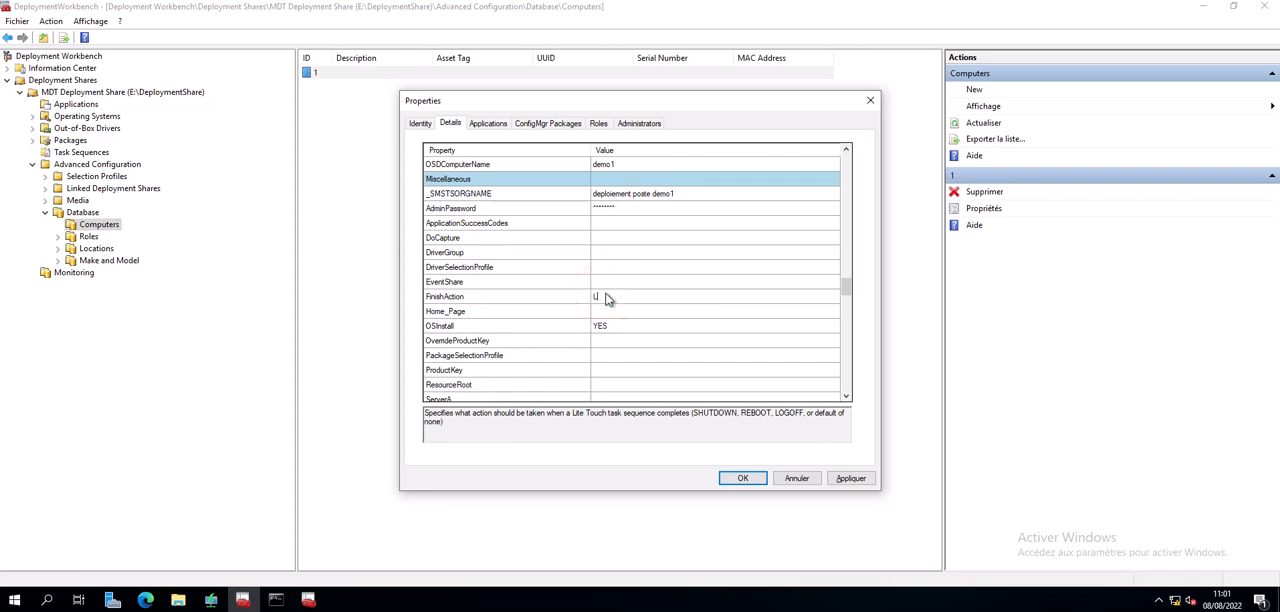
{"action": "type", "text": "LOGOFF"}
- Set the TaskSequenceID property to 1 for the computer
{"action": "scroll", "coordinate": [648, 268], "scroll_direction": "down", "scroll_amount": 3}
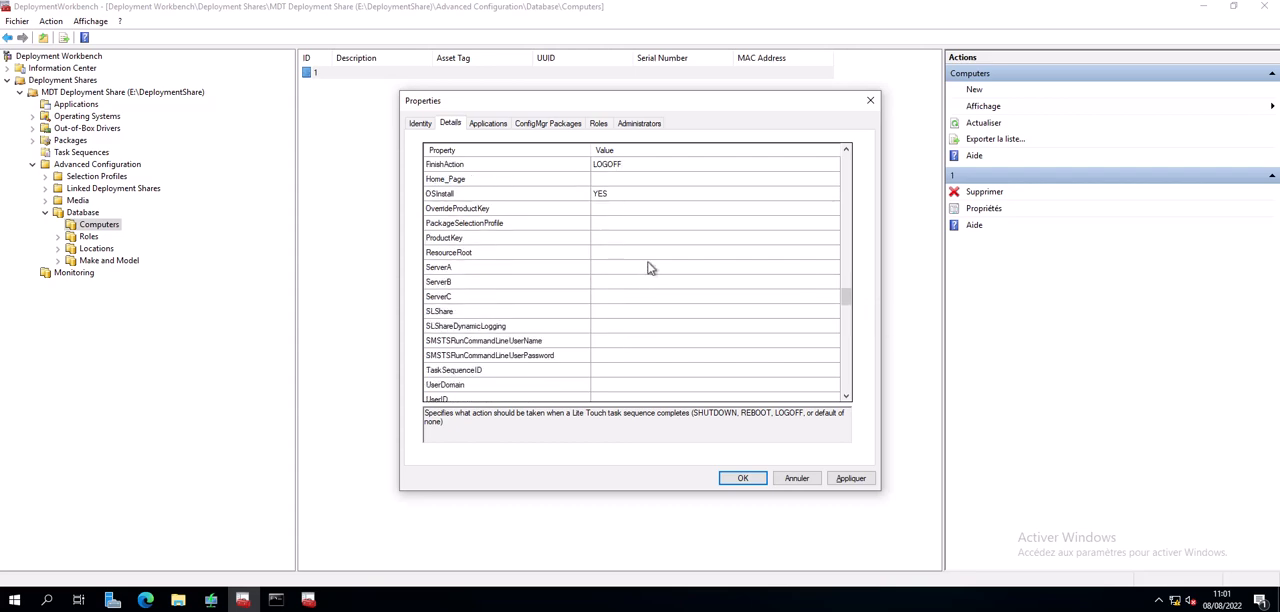
{"action": "scroll", "coordinate": [648, 268], "scroll_direction": "down", "scroll_amount": 1}
{"action": "left_click", "coordinate": [624, 326]}
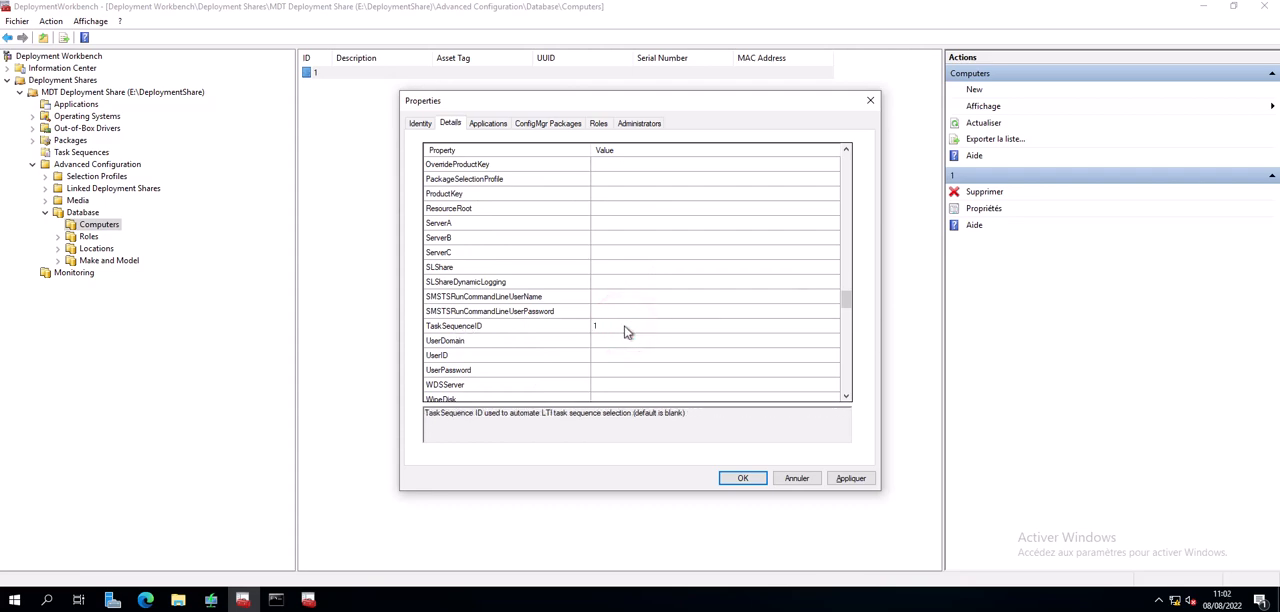
- Set SkipWizard, SkipBDDWelcome and SkipBitLocker to yes in the computer's Wizard Control properties
{"action": "scroll", "coordinate": [624, 348], "scroll_direction": "down", "scroll_amount": 2}
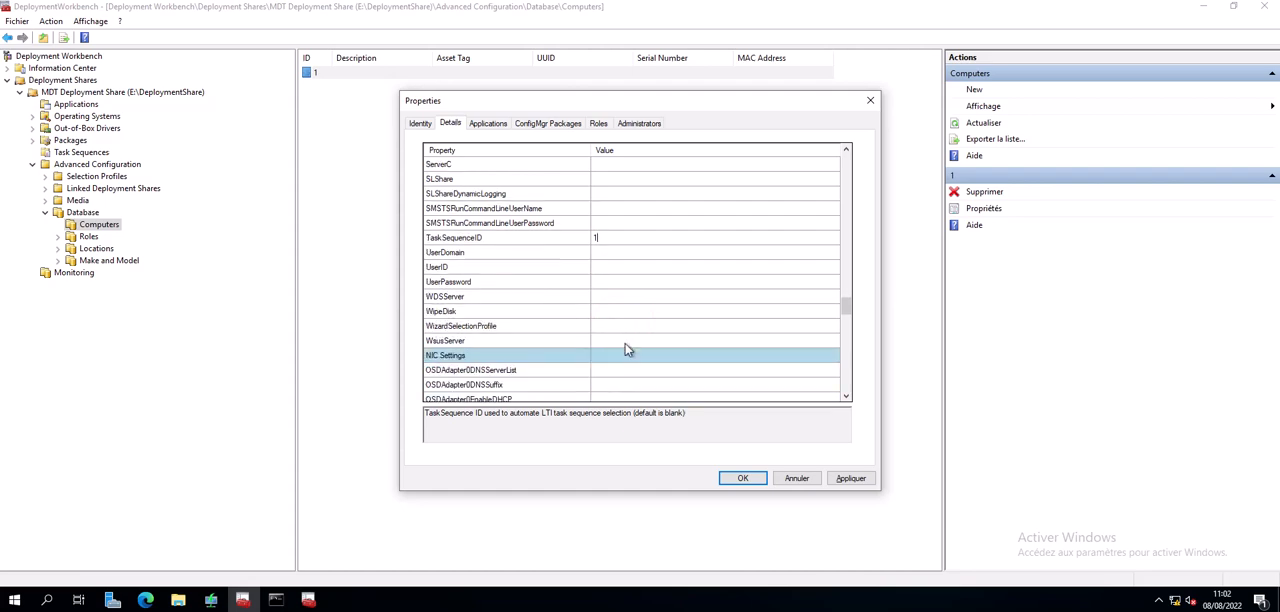
{"action": "scroll", "coordinate": [626, 348], "scroll_direction": "down", "scroll_amount": 6}
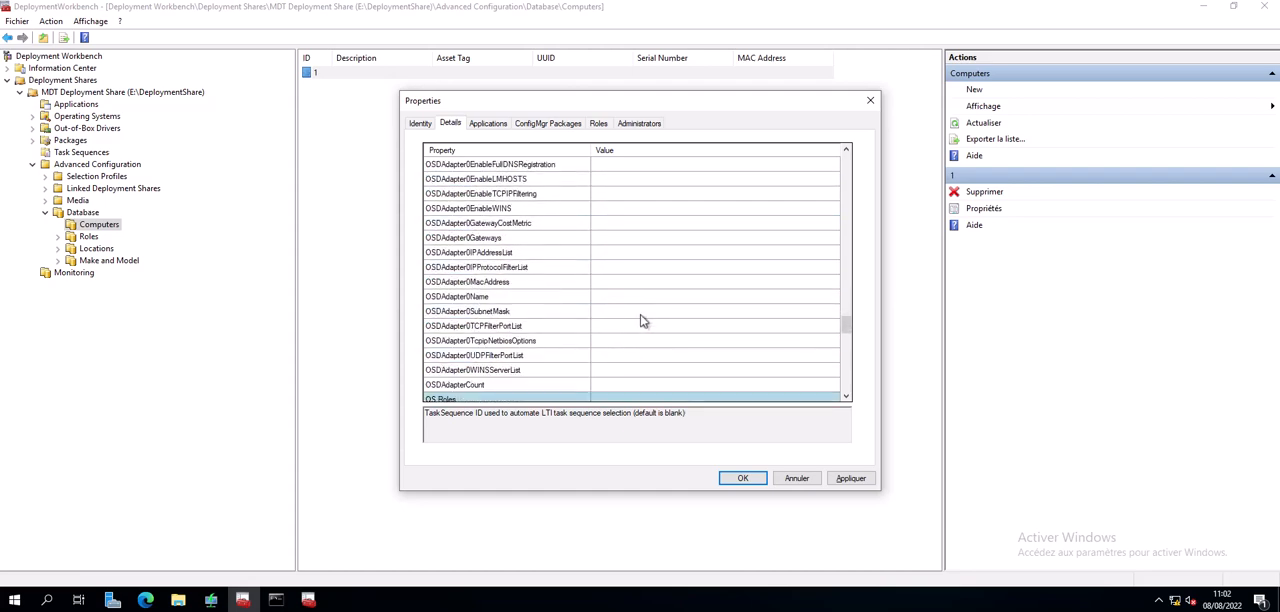
{"action": "scroll", "coordinate": [643, 320], "scroll_direction": "down", "scroll_amount": 5}
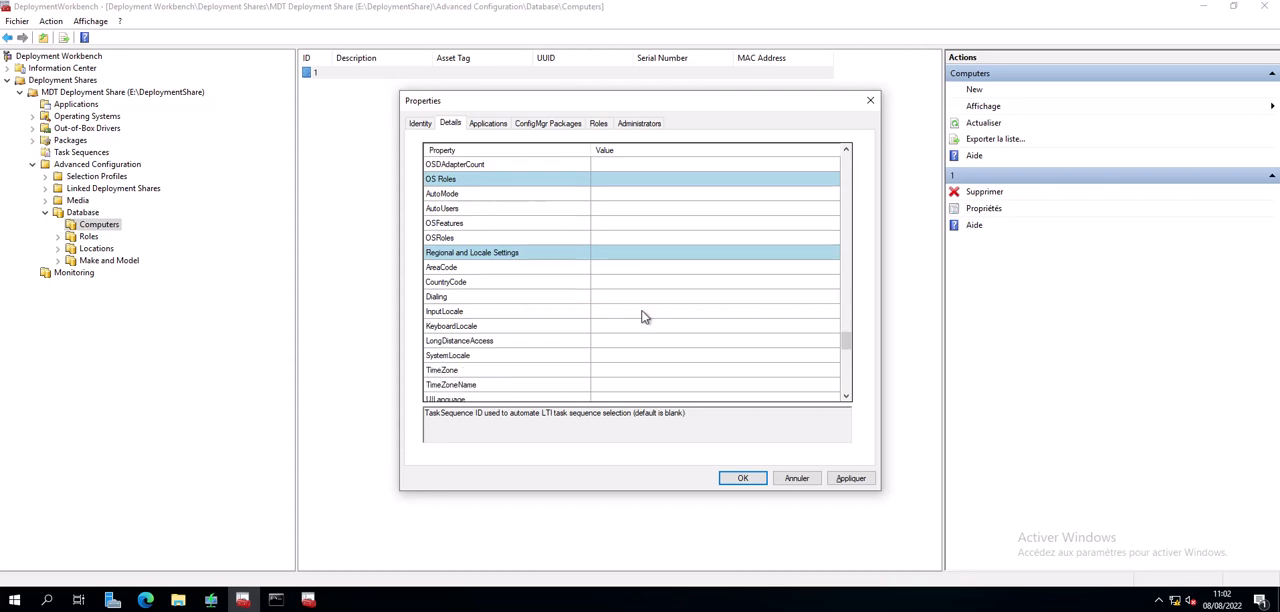
{"action": "scroll", "coordinate": [643, 317], "scroll_direction": "down", "scroll_amount": 1}
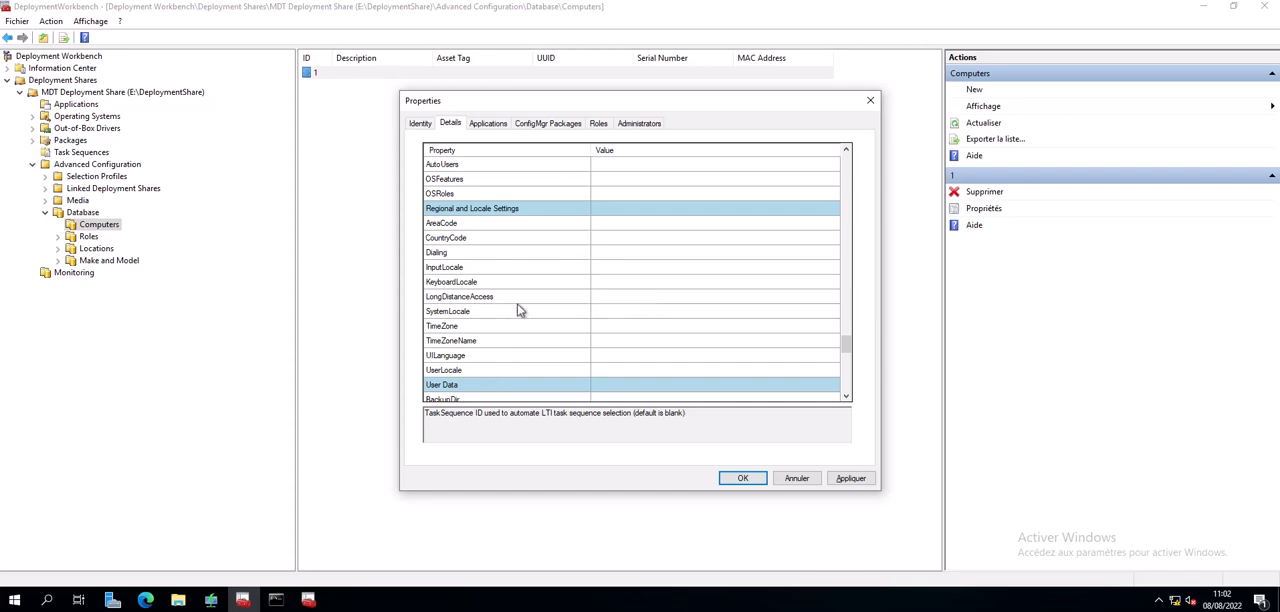
{"action": "left_click", "coordinate": [541, 228]}
{"action": "left_click_drag", "start_coordinate": [846, 344], "coordinate": [848, 387]}
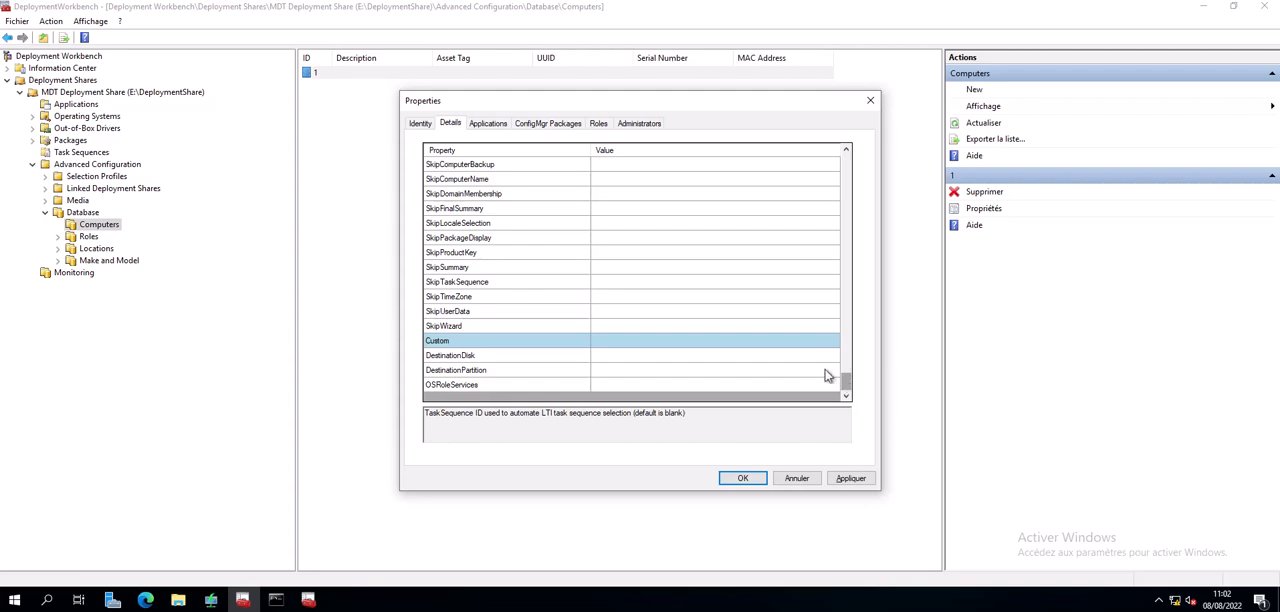
{"action": "scroll", "coordinate": [619, 343], "scroll_direction": "up", "scroll_amount": 1}
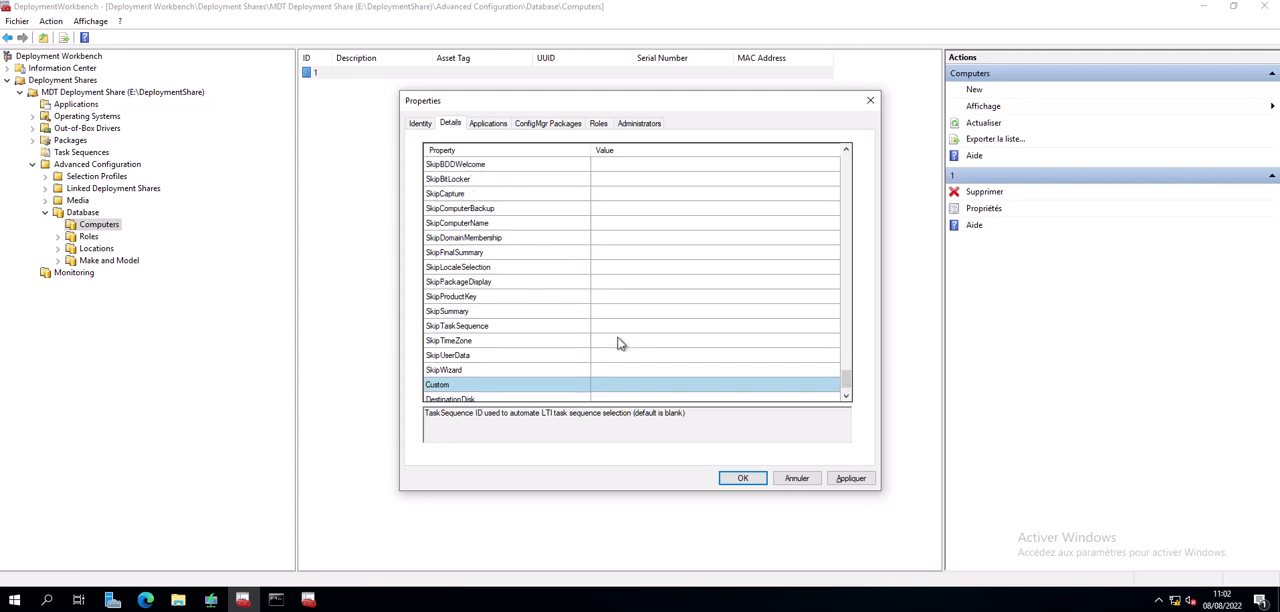
{"action": "left_click", "coordinate": [639, 371]}
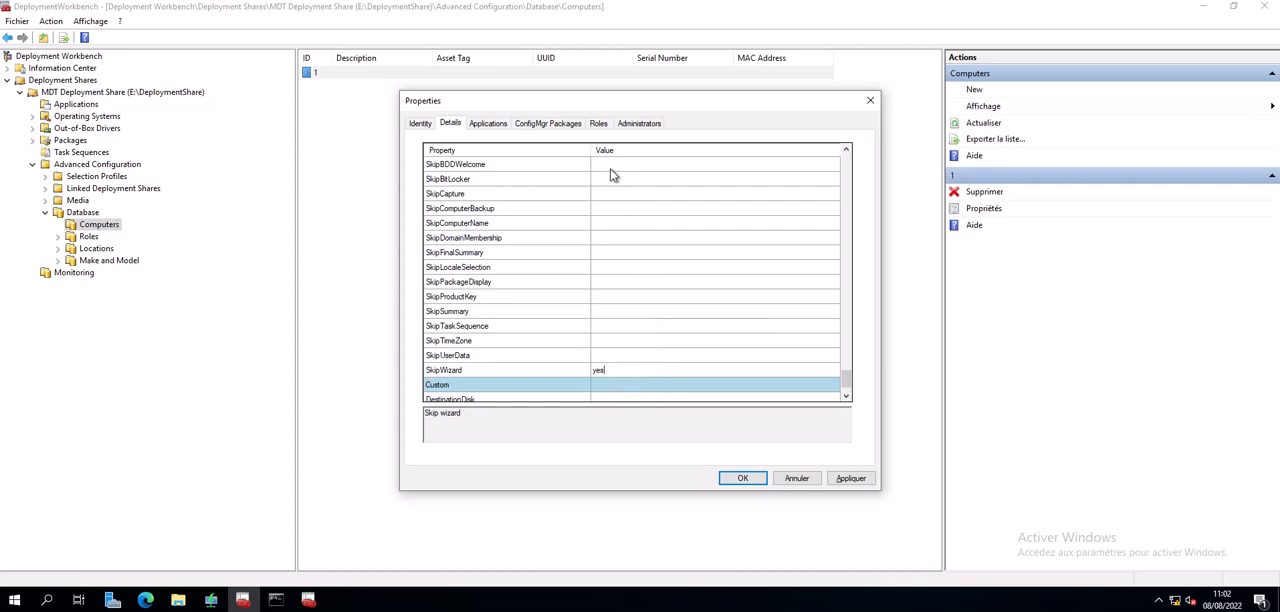
{"action": "left_click", "coordinate": [609, 168]}
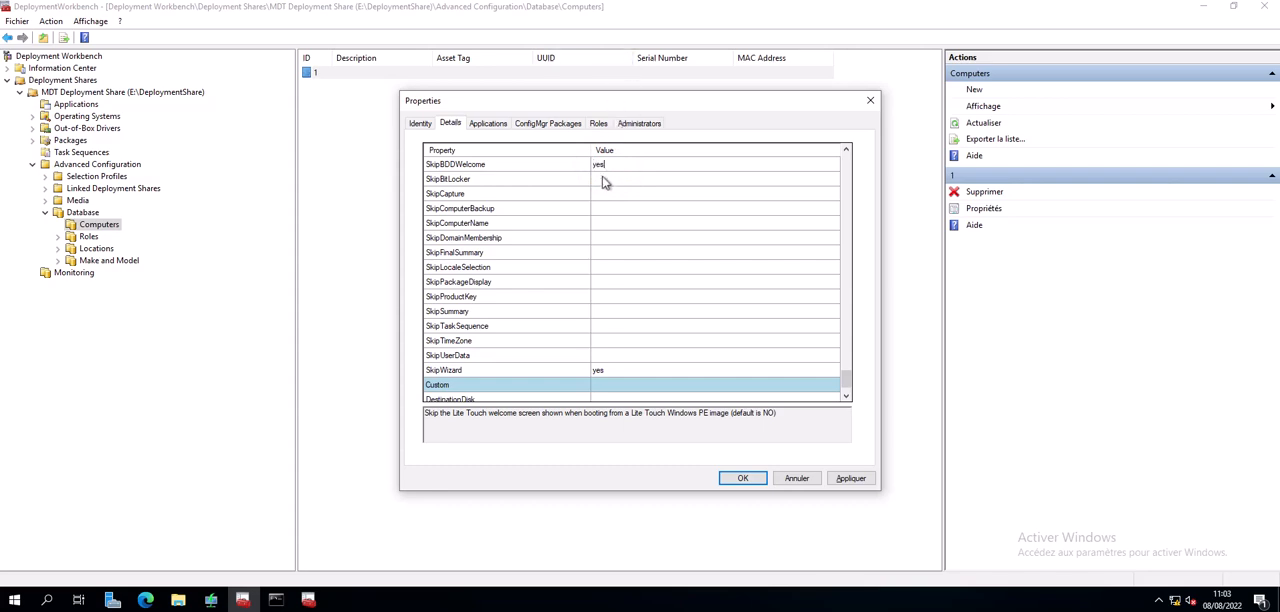
{"action": "left_click", "coordinate": [603, 177]}
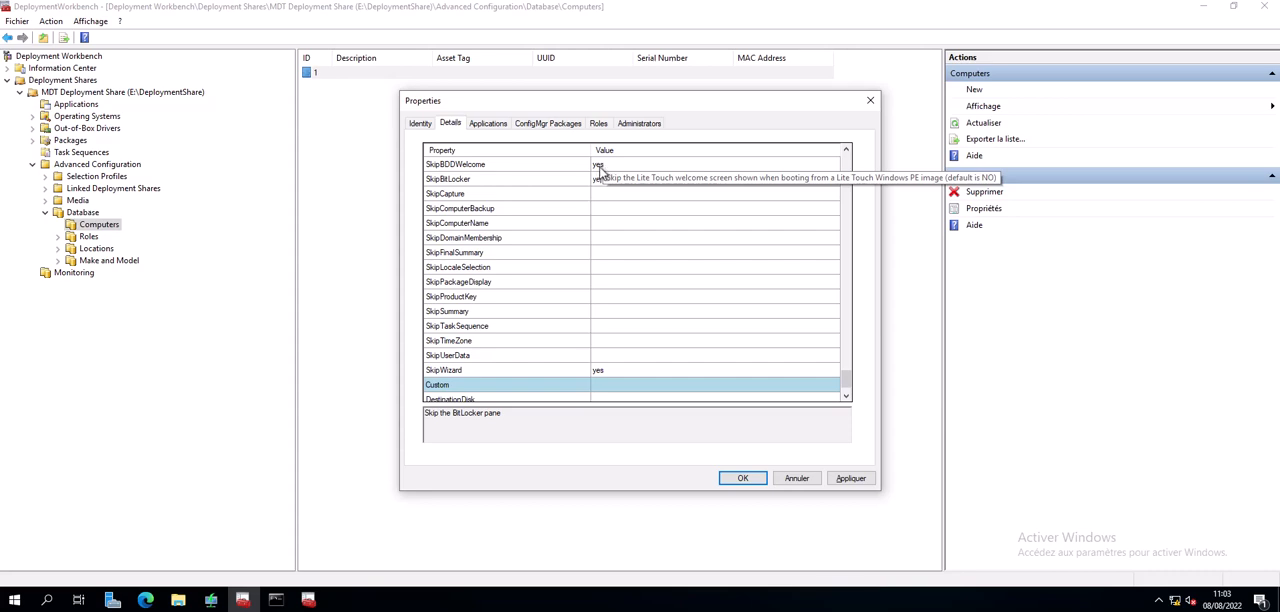
- Set SkipCapture, SkipComputerBackup, SkipComputerName and SkipDomainMembership to yes
{"action": "left_click", "coordinate": [602, 195]}
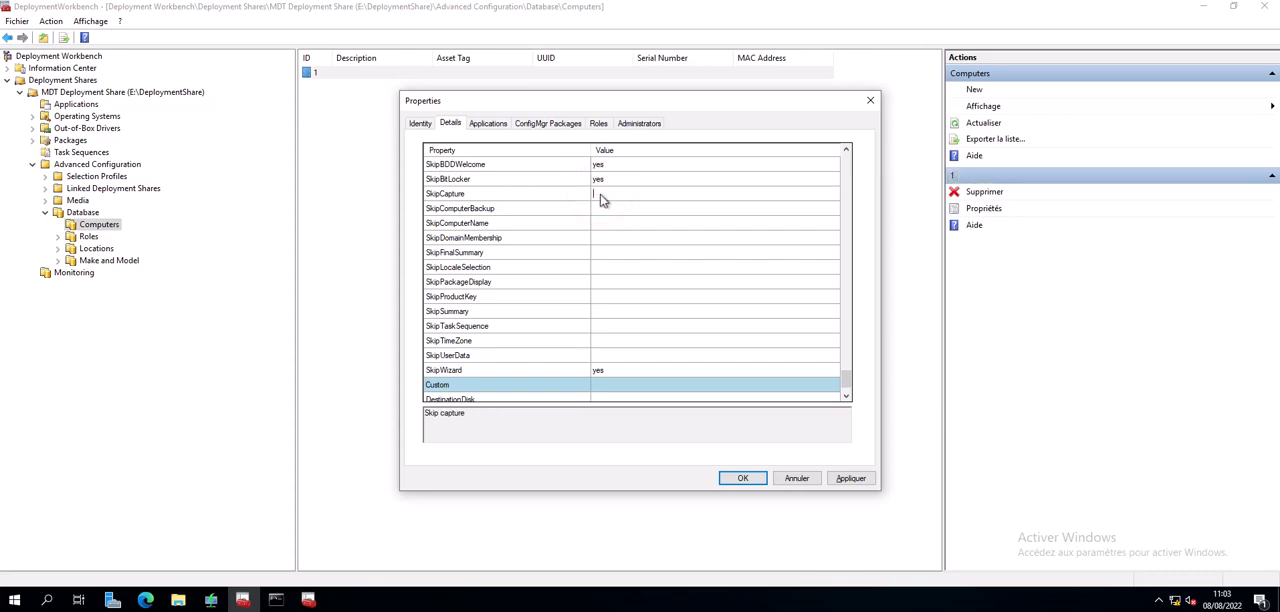
{"action": "type", "text": "yes"}
{"action": "double_click", "coordinate": [598, 196]}
{"action": "key", "text": "ctrl+c"}
{"action": "left_click", "coordinate": [603, 209]}
{"action": "key", "text": "ctrl+v"}
{"action": "left_click", "coordinate": [605, 223]}
{"action": "key", "text": "ctrl+v"}
{"action": "left_click", "coordinate": [605, 238]}
{"action": "key", "text": "ctrl+v"}
- Set SkipFinalSummary, SkipLocaleSelection, SkipPackageDisplay and SkipProductKey to yes
{"action": "left_click", "coordinate": [603, 252]}
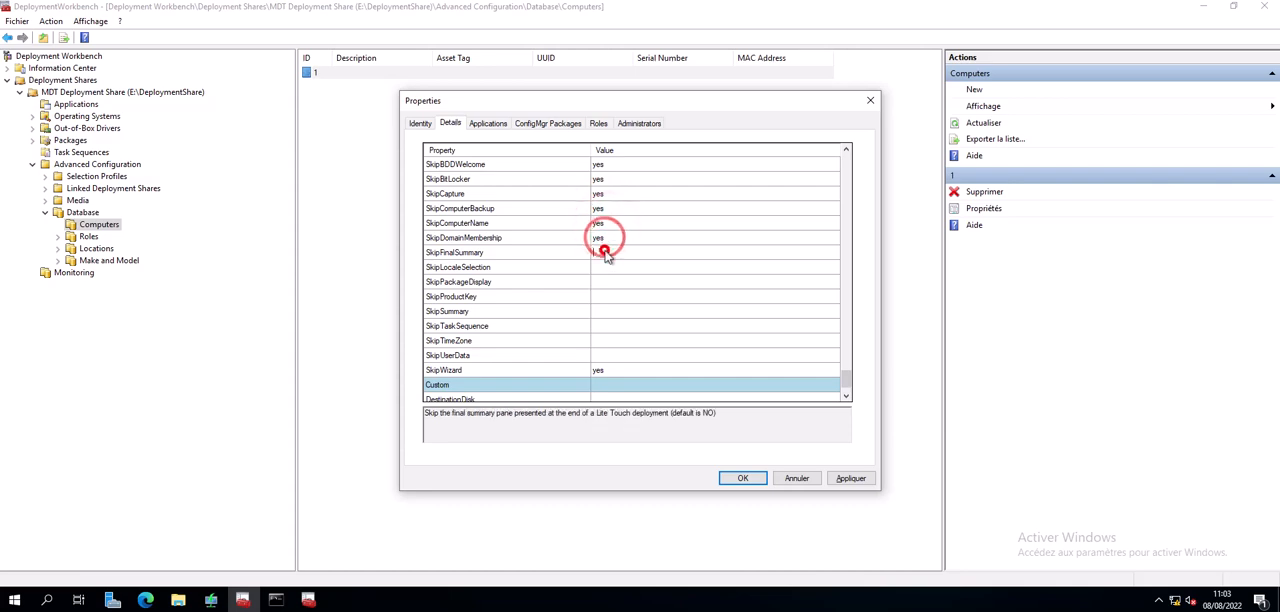
{"action": "key", "text": "ctrl+v"}
{"action": "left_click", "coordinate": [602, 267]}
{"action": "key", "text": "ctrl+v"}
{"action": "left_click", "coordinate": [602, 282]}
{"action": "key", "text": "ctrl+v"}
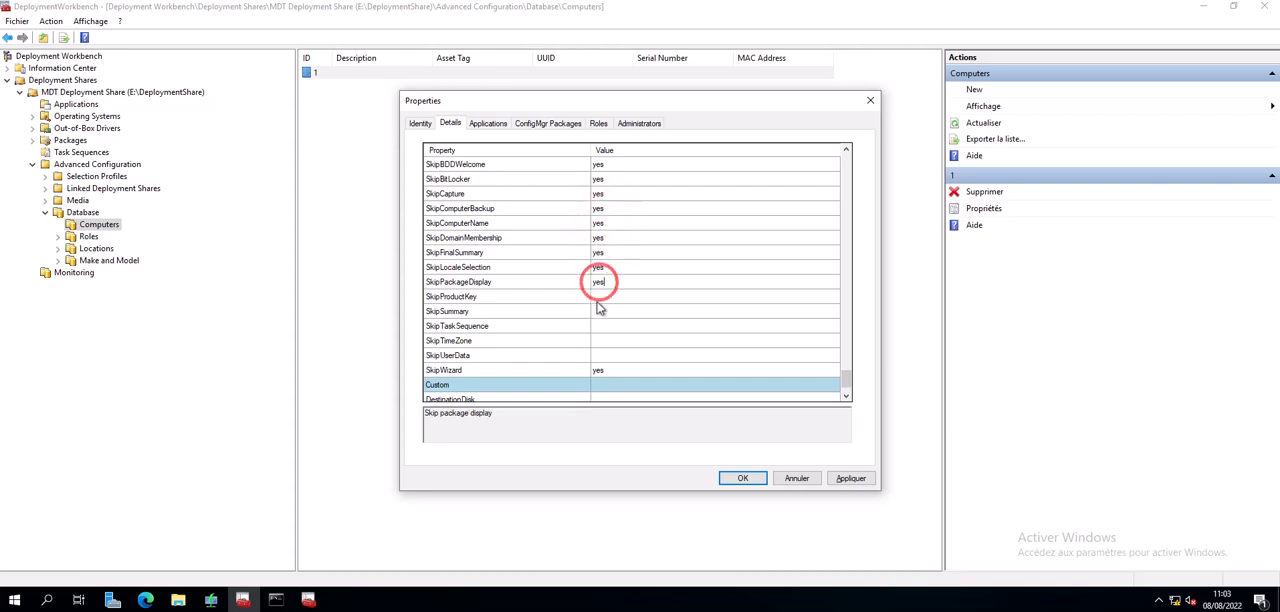
{"action": "left_click", "coordinate": [598, 297]}
{"action": "key", "text": "ctrl+v"}
- Set SkipSummary, SkipTaskSequence, SkipTimeZone and SkipUserData to yes
{"action": "left_click", "coordinate": [596, 311]}
{"action": "key", "text": "ctrl+v"}
{"action": "left_click", "coordinate": [598, 326]}
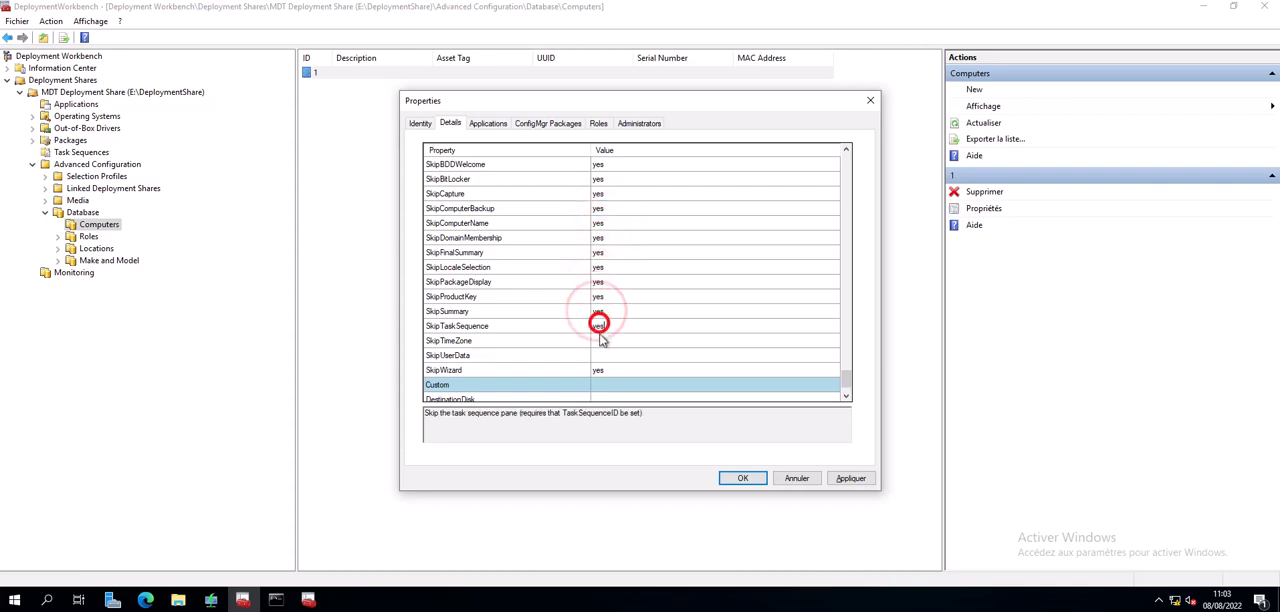
{"action": "key", "text": "ctrl+v"}
{"action": "left_click", "coordinate": [601, 341]}
{"action": "key", "text": "ctrl+v"}
{"action": "left_click", "coordinate": [600, 355]}
{"action": "key", "text": "ctrl+v"}
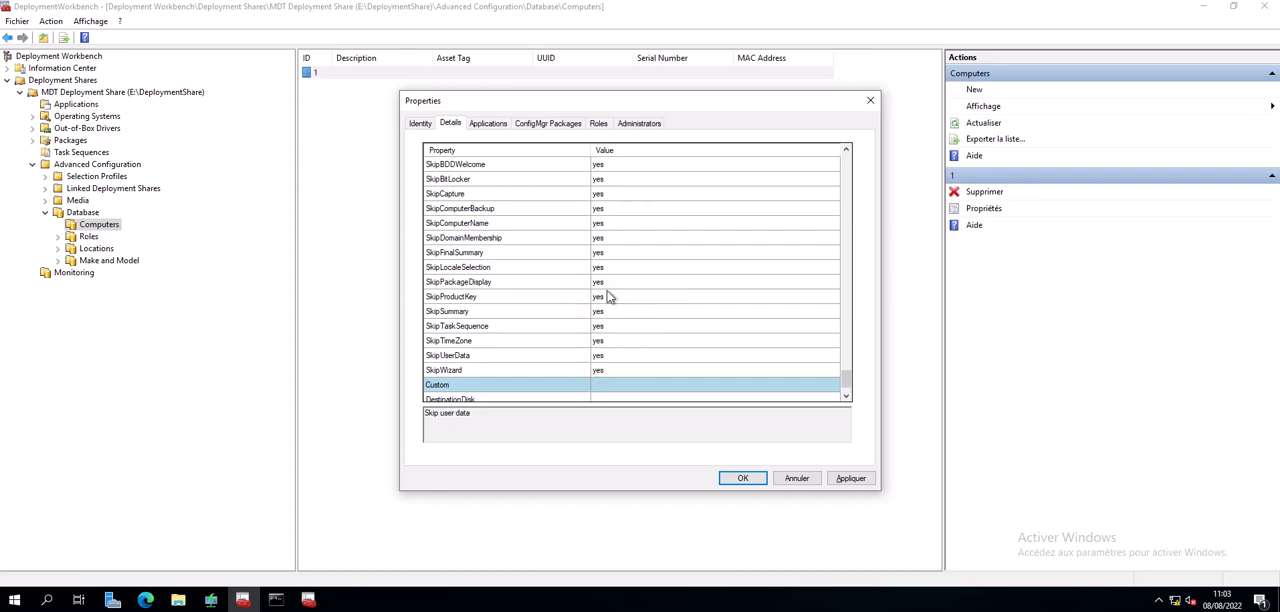
- Set SkipAdminPassword and SkipApplications to yes at the start of the Wizard Control properties
{"action": "scroll", "coordinate": [610, 290], "scroll_direction": "up", "scroll_amount": 2}
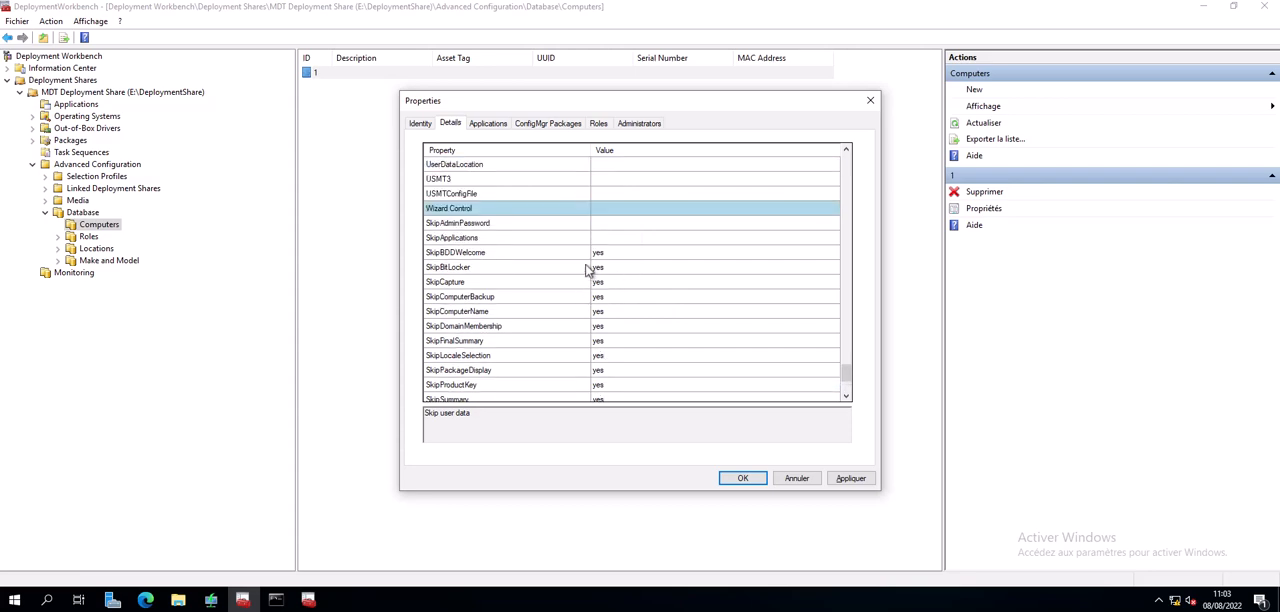
{"action": "left_click", "coordinate": [607, 224]}
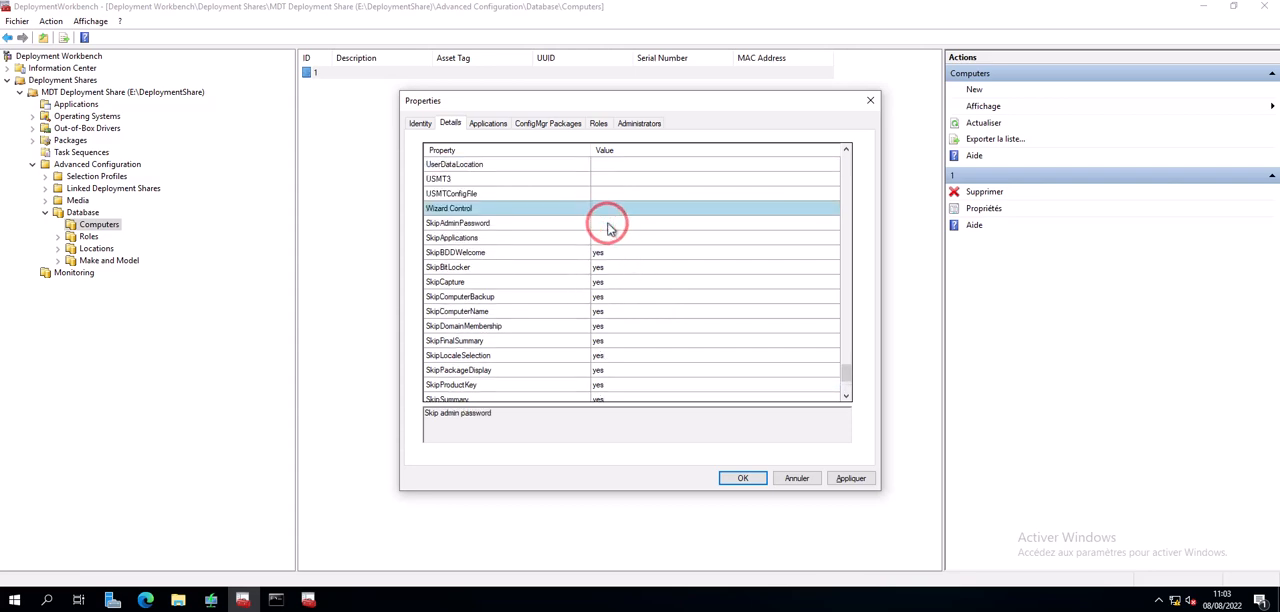
{"action": "type", "text": "yes"}
{"action": "left_click", "coordinate": [607, 241]}
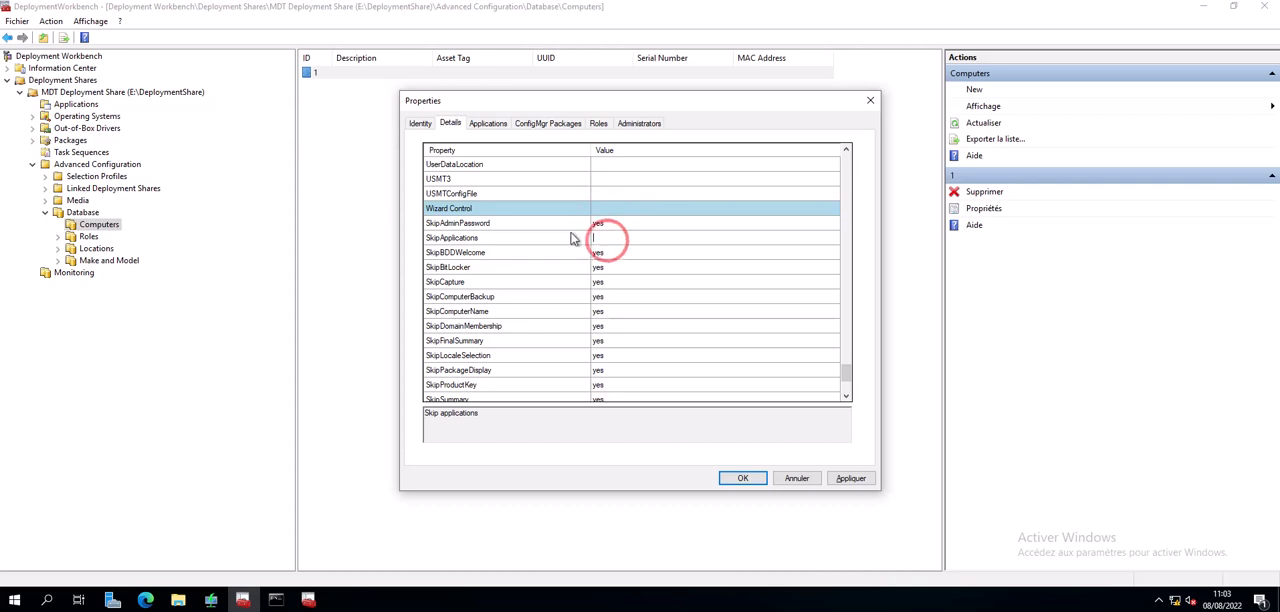
{"action": "type", "text": "yes"}
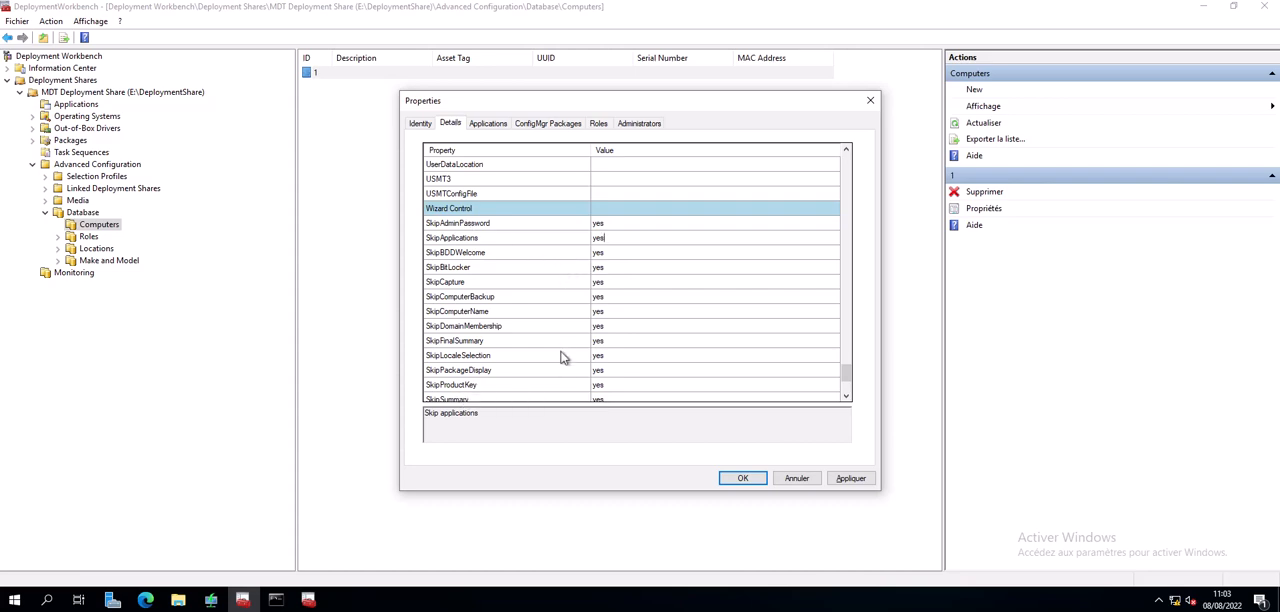
{"action": "scroll", "coordinate": [563, 356], "scroll_direction": "up", "scroll_amount": 8}
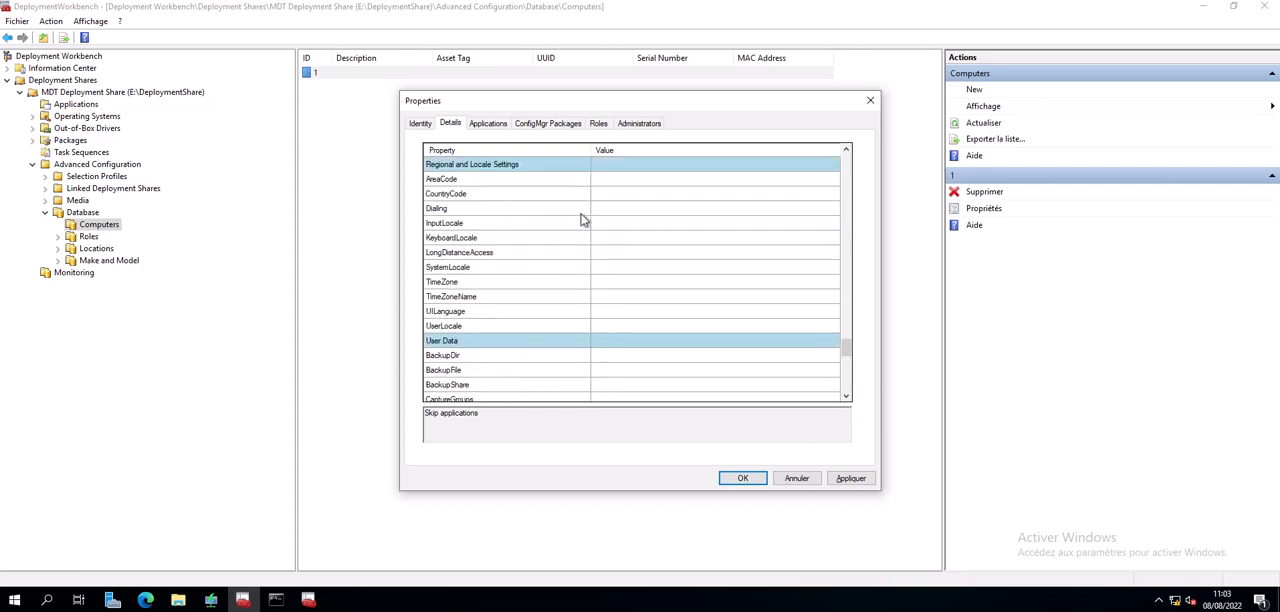
{"action": "scroll", "coordinate": [555, 258], "scroll_direction": "down", "scroll_amount": 8}
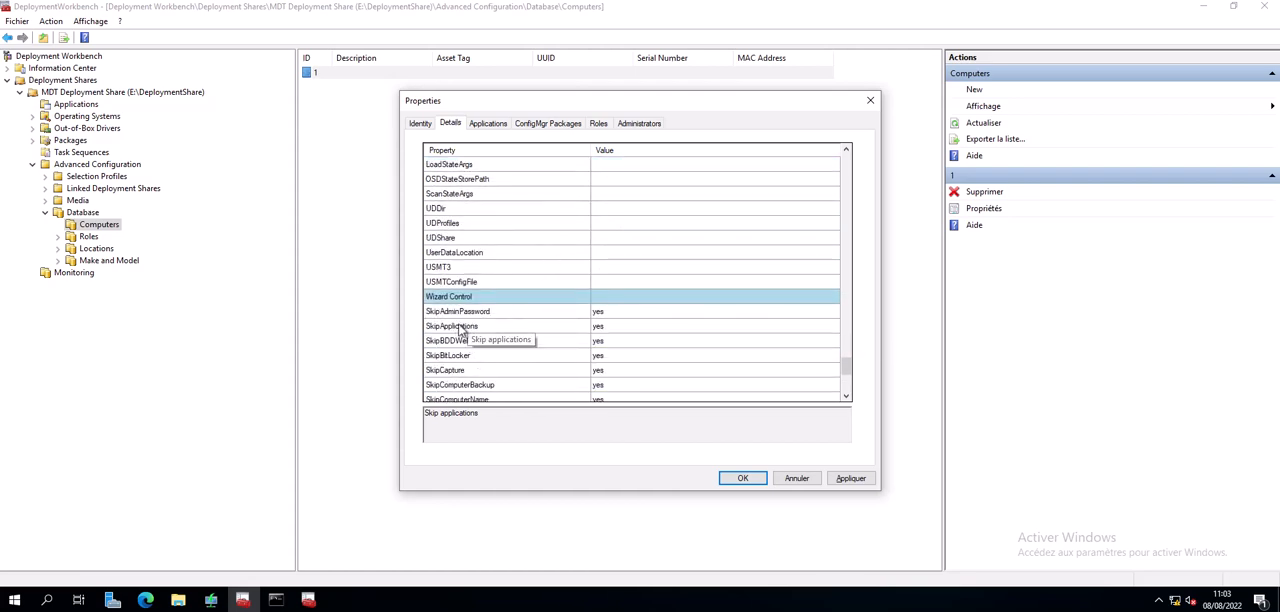
{"action": "scroll", "coordinate": [520, 357], "scroll_direction": "down", "scroll_amount": 1}
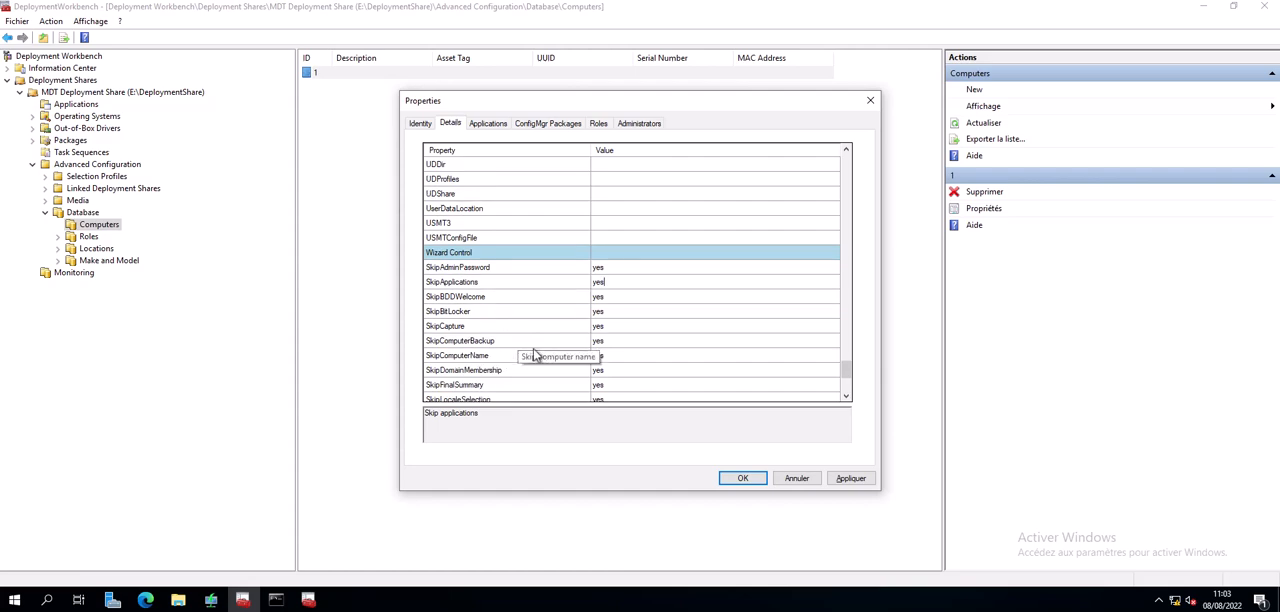
{"action": "scroll", "coordinate": [535, 355], "scroll_direction": "up", "scroll_amount": 4}
{"action": "scroll", "coordinate": [535, 355], "scroll_direction": "up", "scroll_amount": 1}
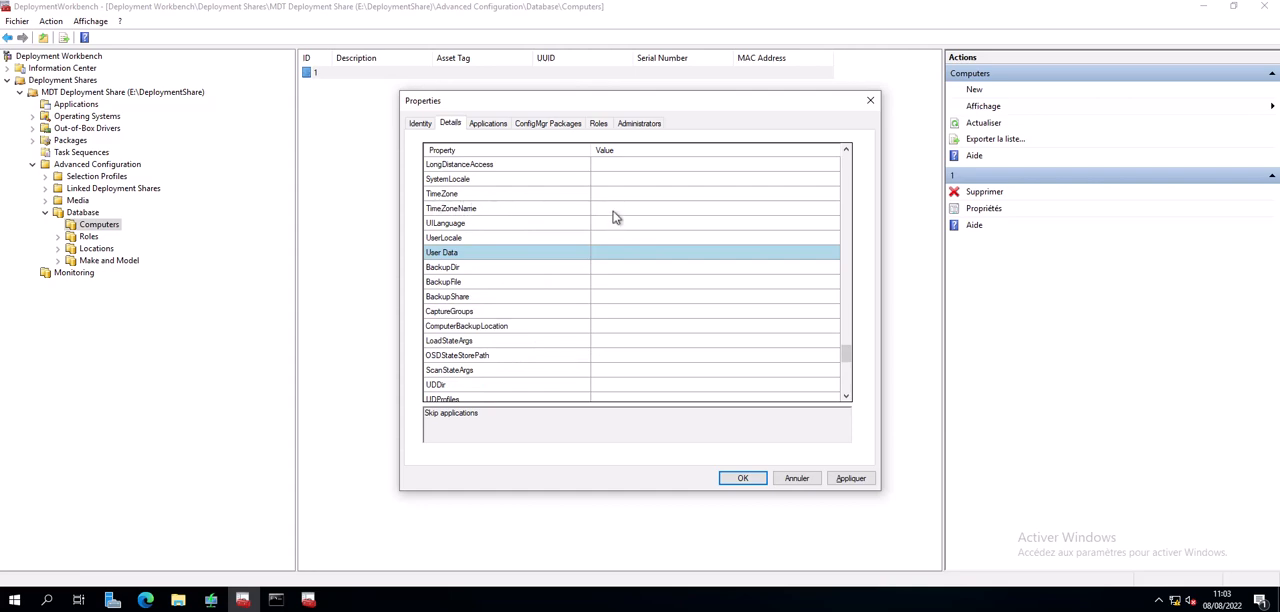
- Set TimeZoneName to "Romance time zone" in the computer entry's details and save the entry
{"action": "scroll", "coordinate": [616, 217], "scroll_direction": "down", "scroll_amount": 8}
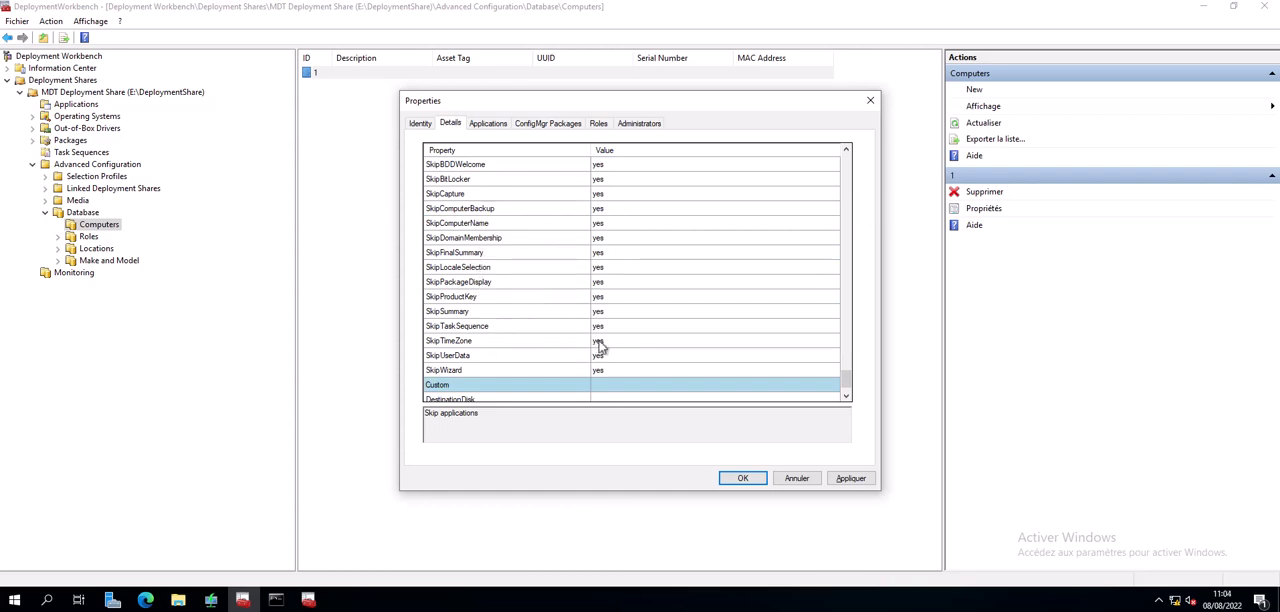
{"action": "scroll", "coordinate": [646, 340], "scroll_direction": "up", "scroll_amount": 6}
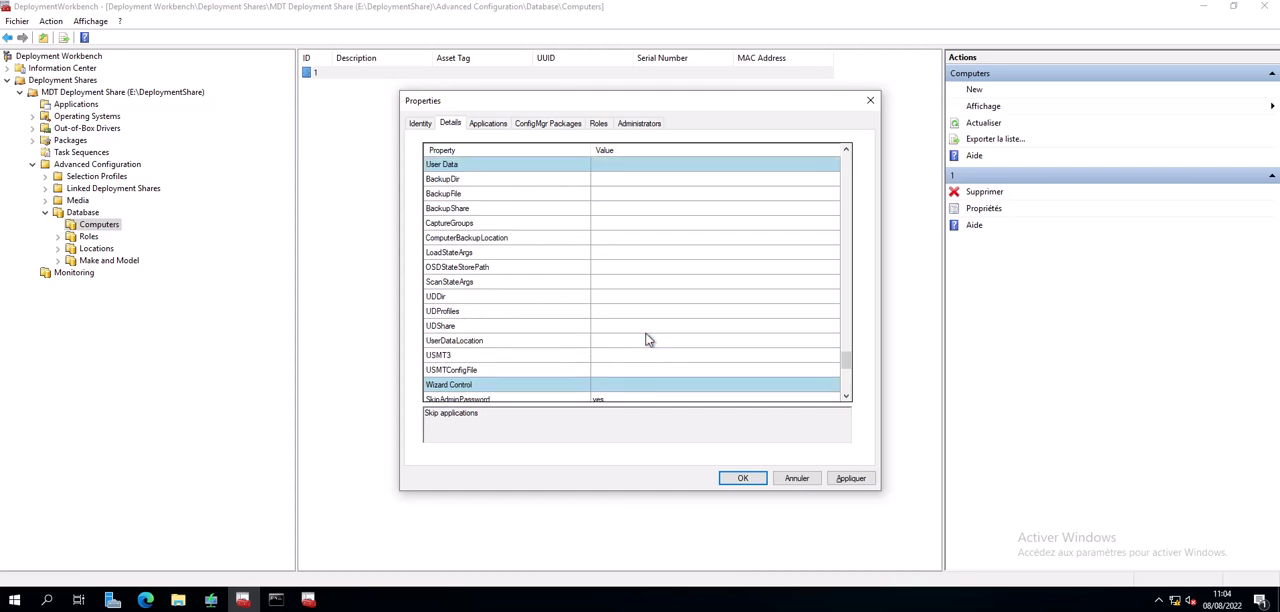
{"action": "scroll", "coordinate": [646, 340], "scroll_direction": "up", "scroll_amount": 2}
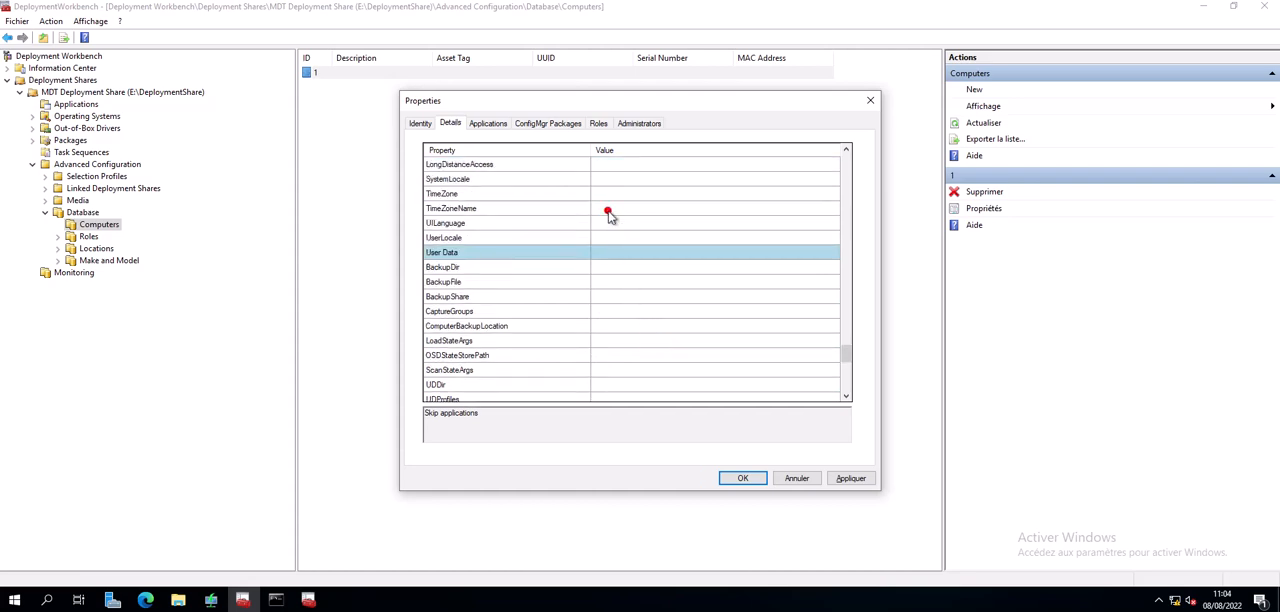
{"action": "left_click", "coordinate": [610, 214]}
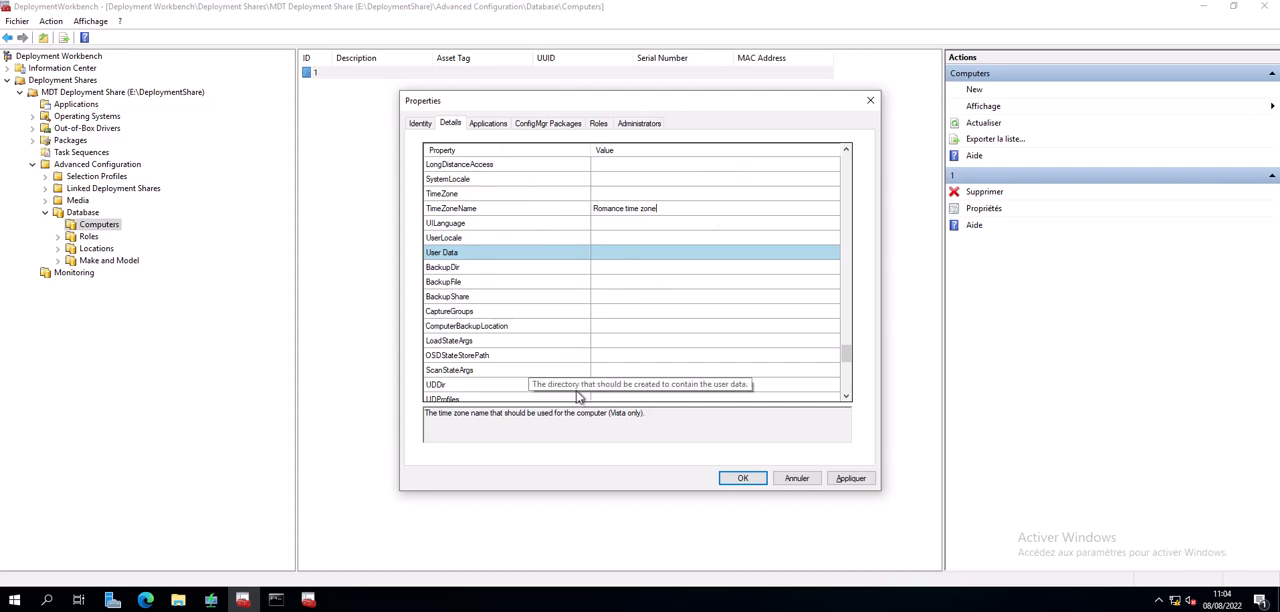
{"action": "left_click", "coordinate": [858, 480]}
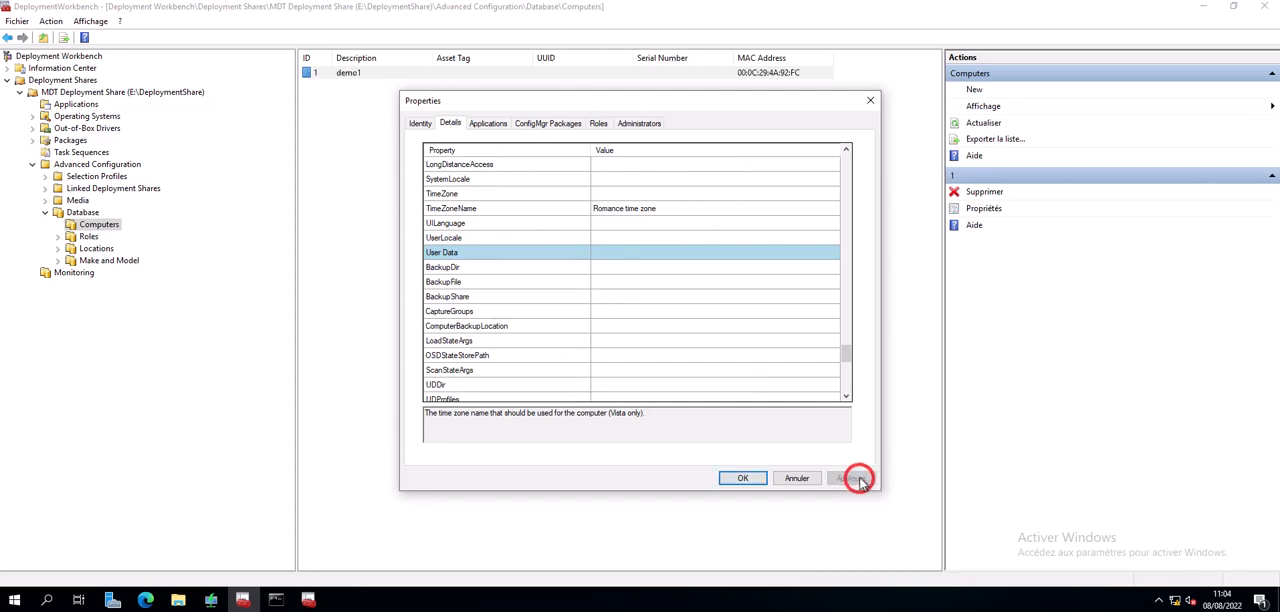
{"action": "left_click", "coordinate": [738, 480]}
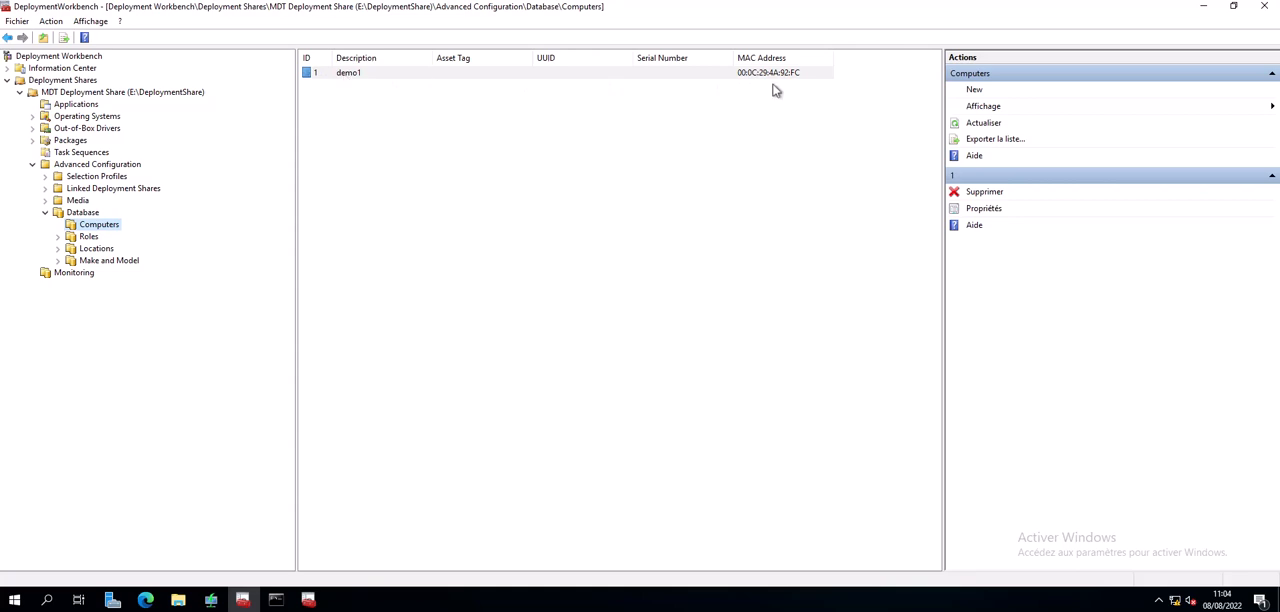
- Clear the open windows off the desktop and launch Microsoft SQL Server Management Studio
{"action": "left_click", "coordinate": [1203, 7]}
{"action": "left_click", "coordinate": [1231, 200]}
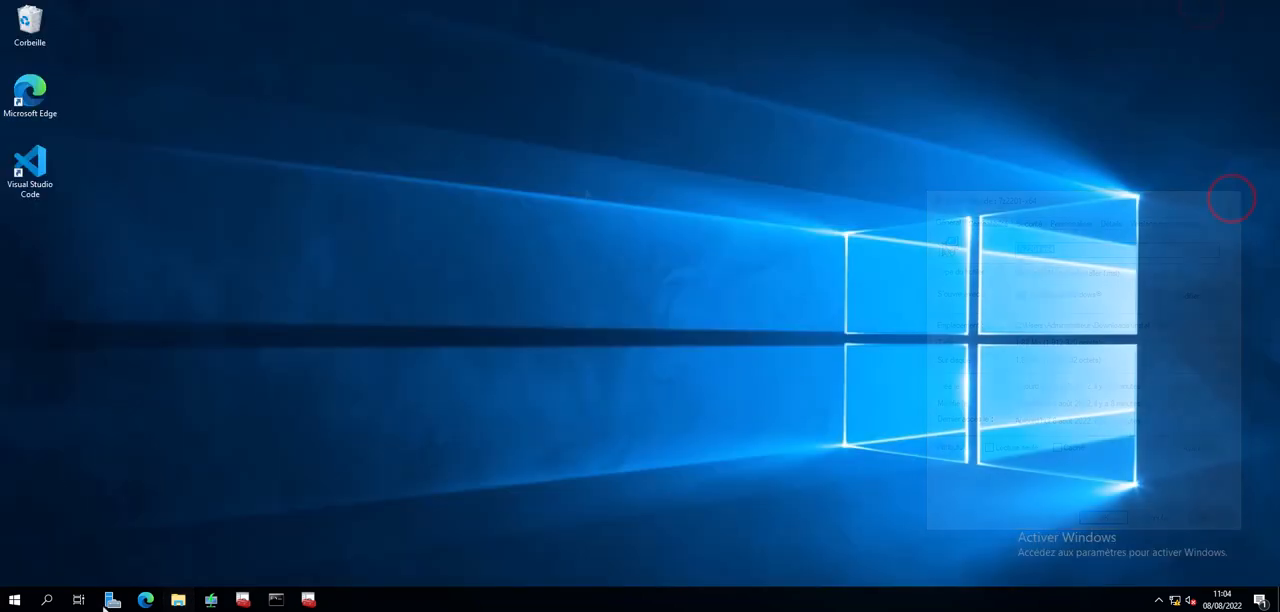
{"action": "left_click", "coordinate": [14, 604]}
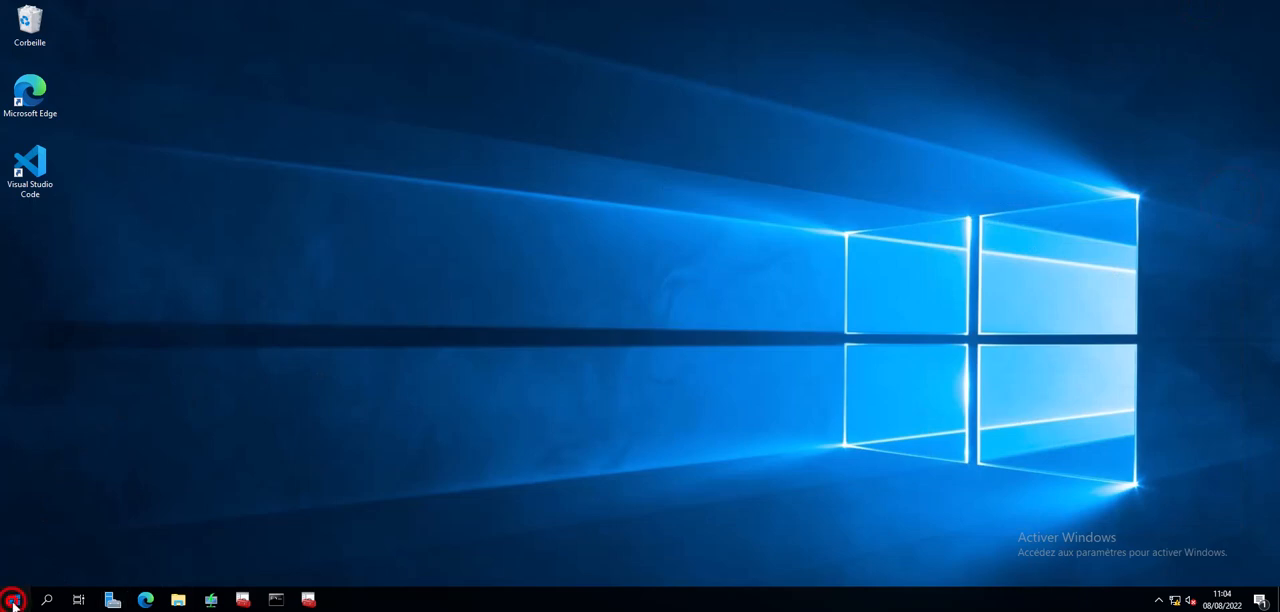
{"action": "left_click", "coordinate": [88, 273]}
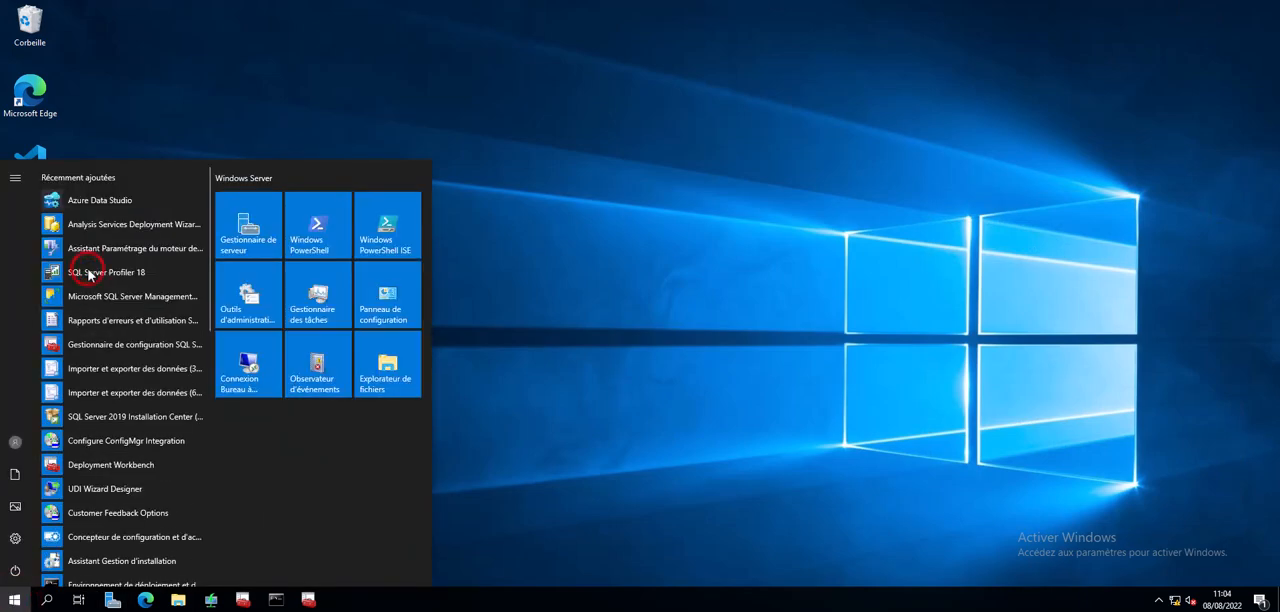
{"action": "left_click", "coordinate": [141, 300]}
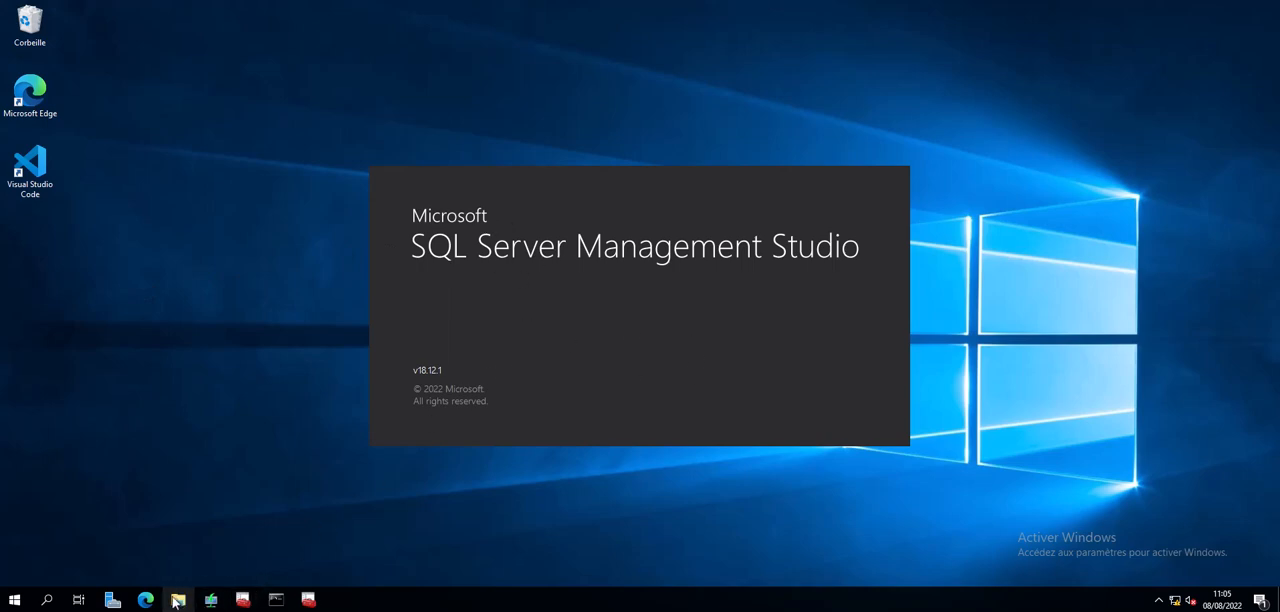
- Select the MDT Deployment Share in Deployment Workbench and open File Explorer
{"action": "mouse_move", "coordinate": [257, 604]}
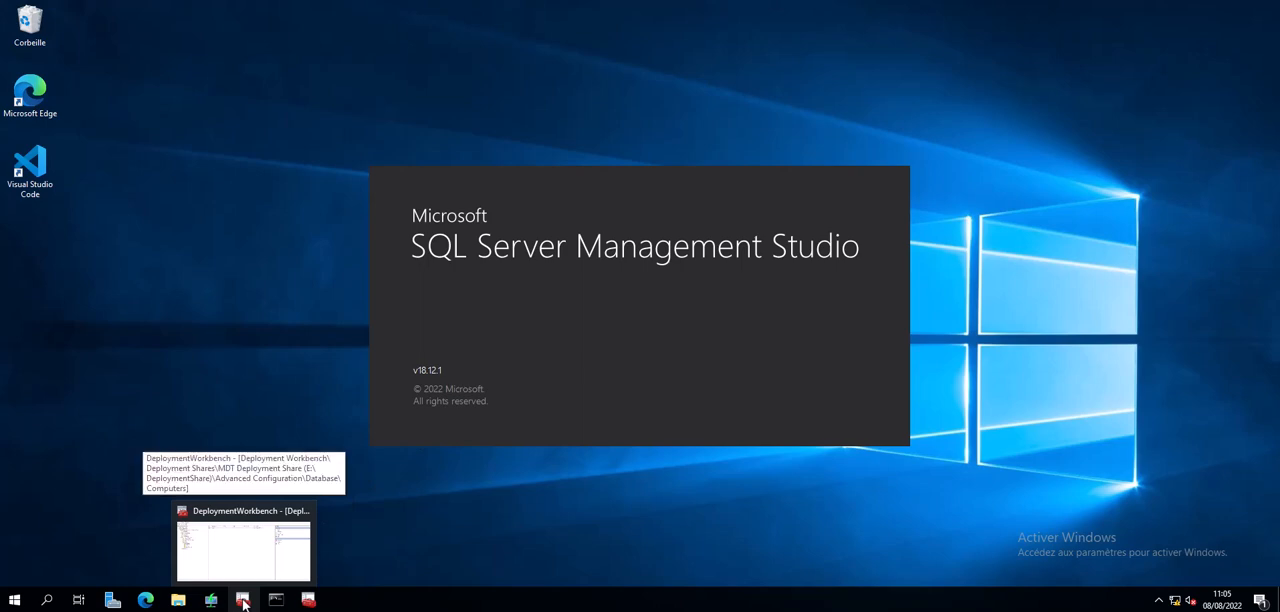
{"action": "left_click", "coordinate": [244, 602]}
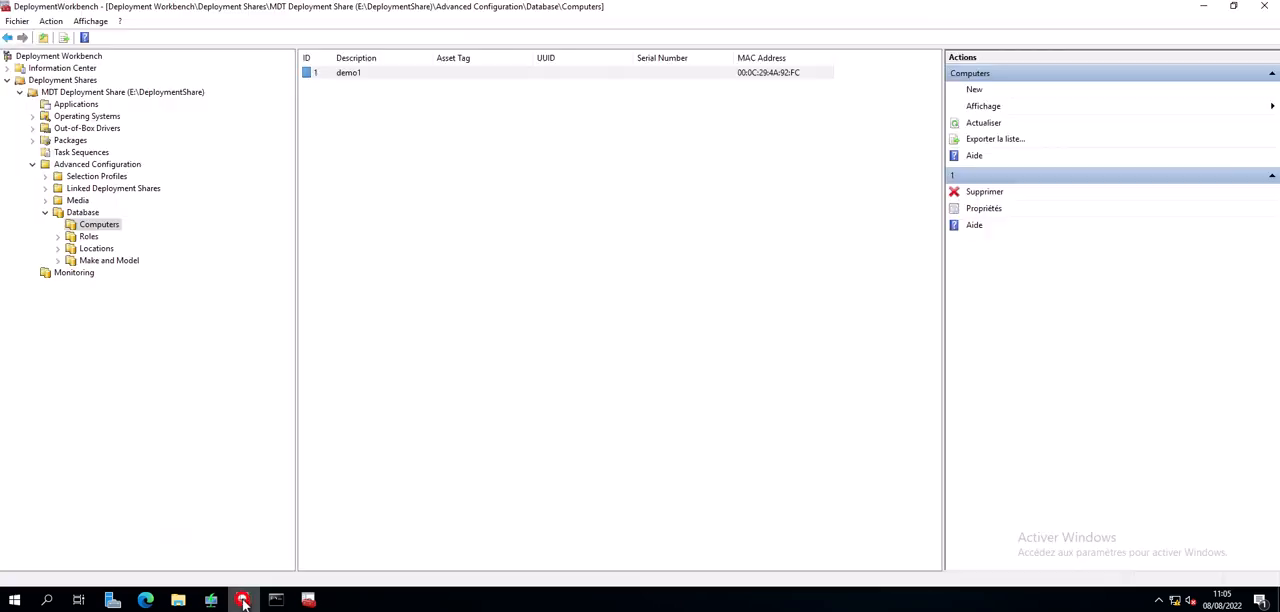
{"action": "left_click", "coordinate": [91, 92]}
{"action": "left_click", "coordinate": [180, 600]}
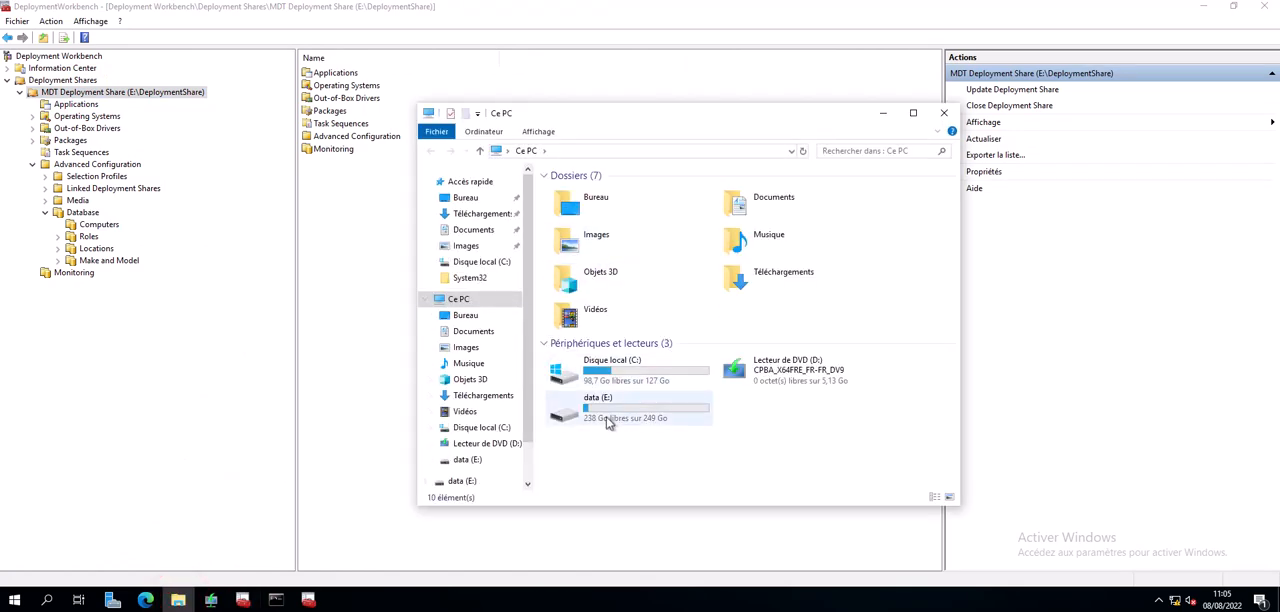
{"action": "right_click", "coordinate": [608, 422]}
{"action": "left_click", "coordinate": [640, 410]}
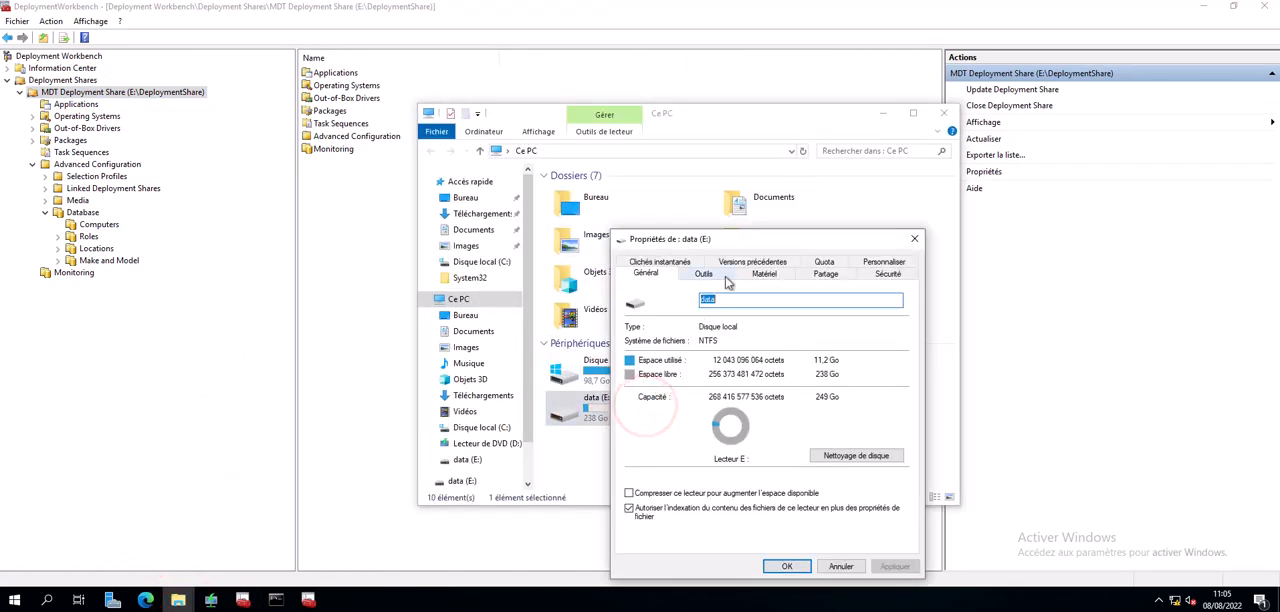
{"action": "key", "text": "Escape"}
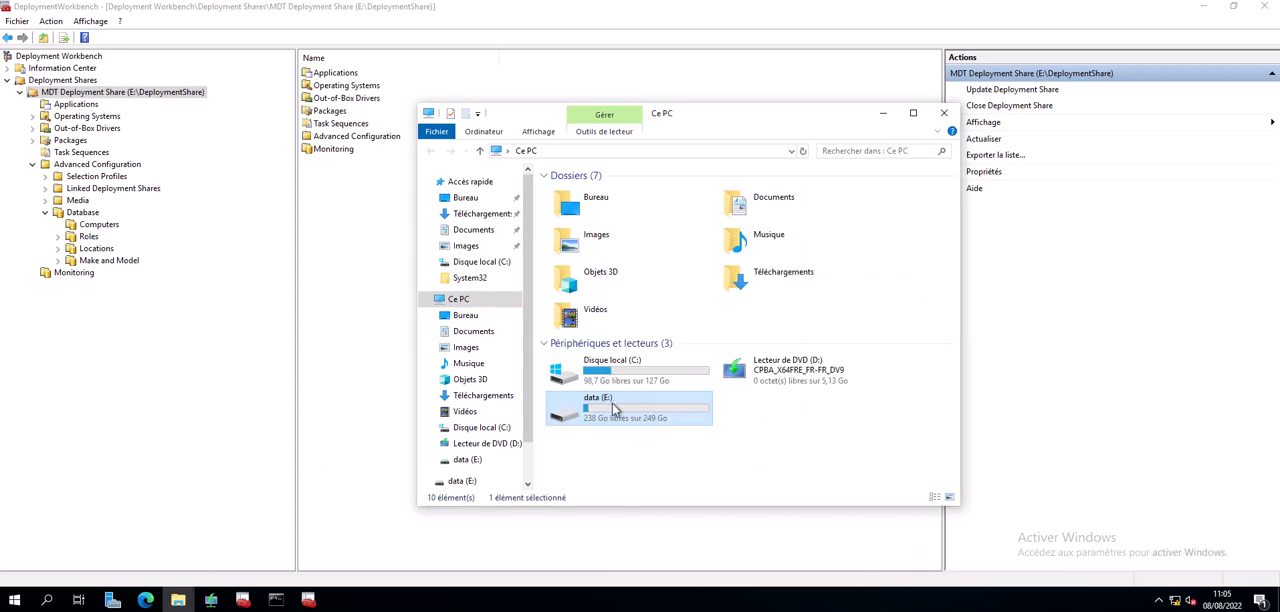
- Examine the share permissions of the DeploymentShare folder on the data (E:) drive, leaving them unmodified
{"action": "double_click", "coordinate": [608, 400]}
{"action": "right_click", "coordinate": [596, 192]}
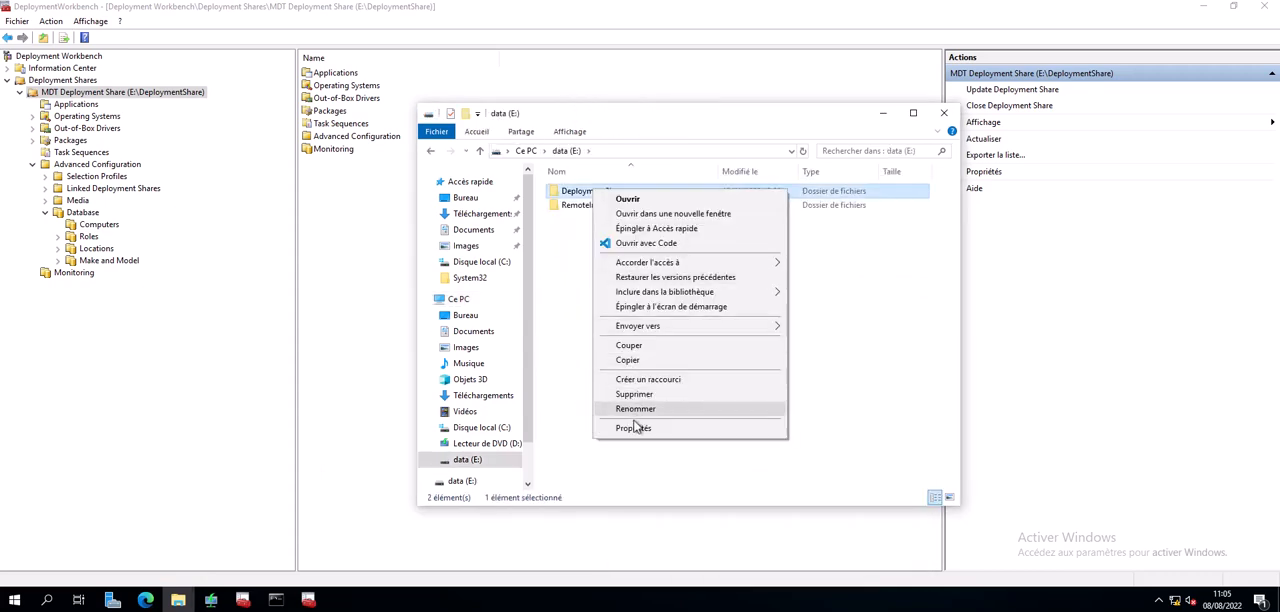
{"action": "left_click", "coordinate": [633, 429]}
{"action": "left_click", "coordinate": [652, 222]}
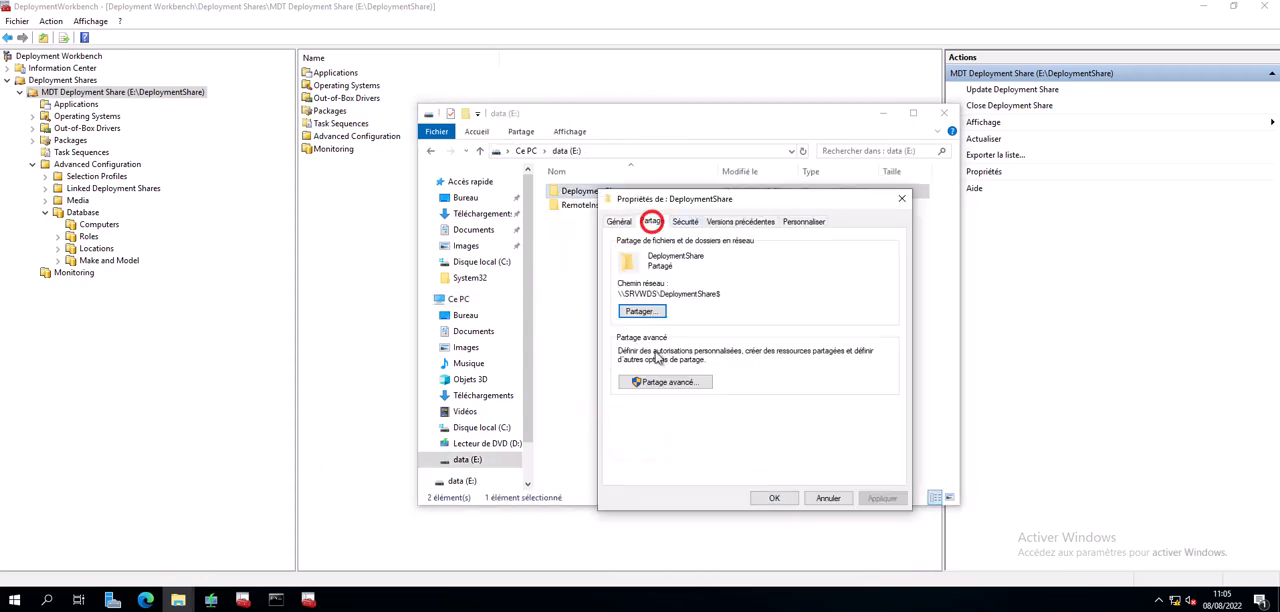
{"action": "left_click", "coordinate": [658, 380]}
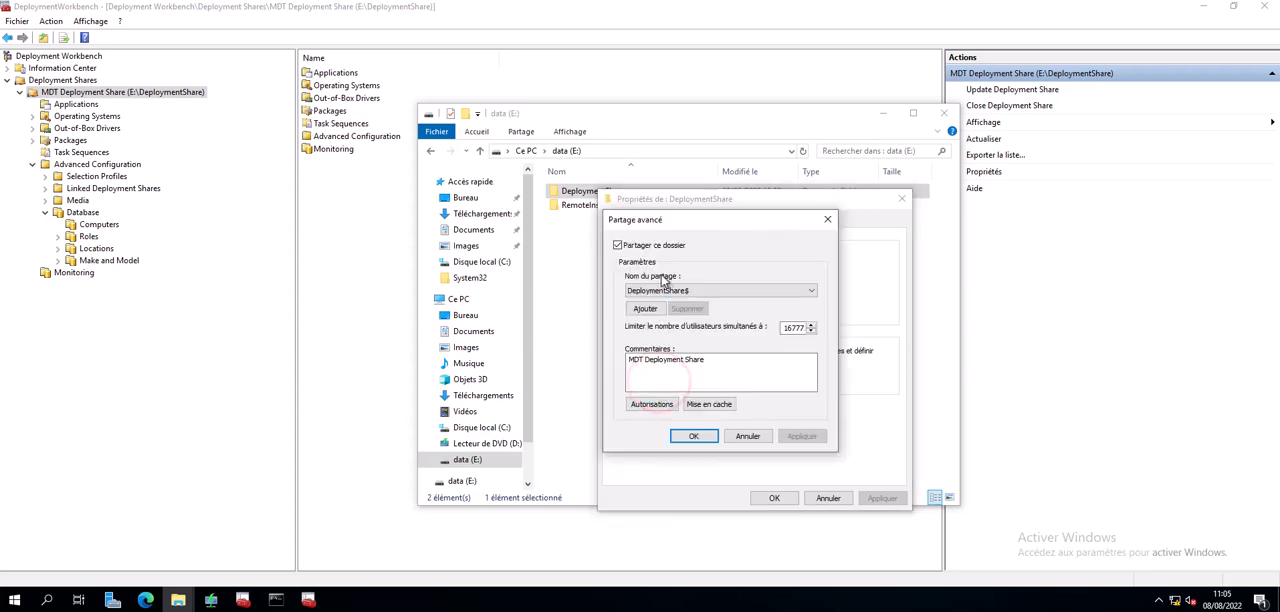
{"action": "left_click", "coordinate": [651, 404]}
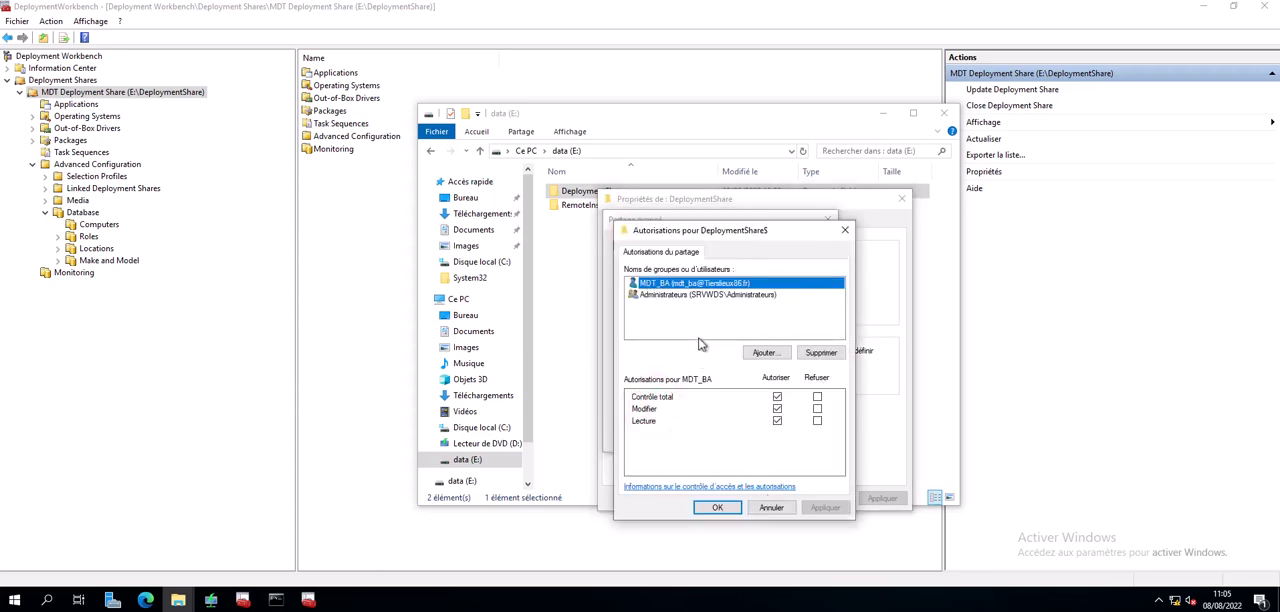
{"action": "left_click", "coordinate": [772, 506]}
{"action": "left_click", "coordinate": [748, 437]}
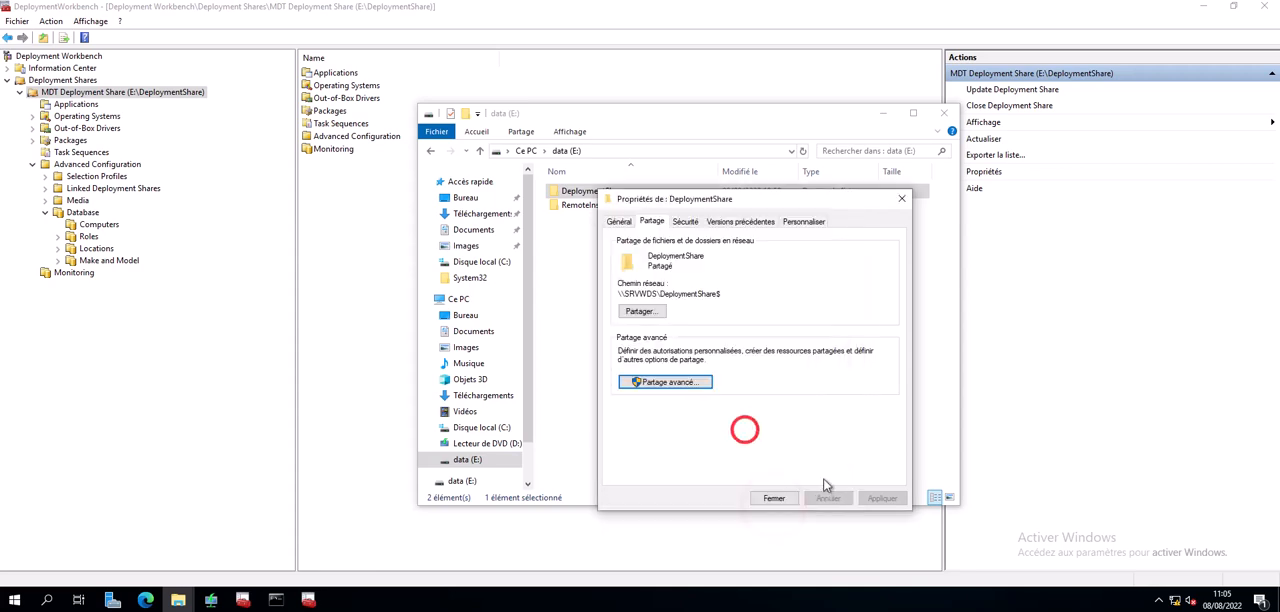
{"action": "left_click", "coordinate": [774, 498]}
{"action": "left_click", "coordinate": [952, 114]}
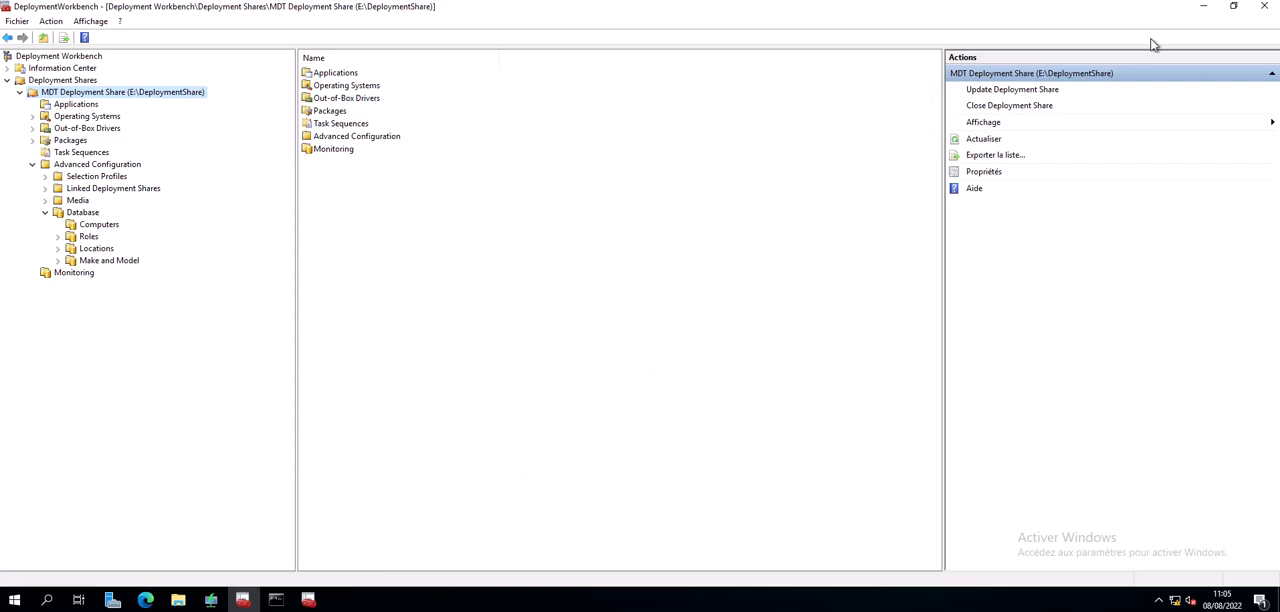
- Connect SQL Server Management Studio to SRVWDS\SQLEXPRESS with Windows authentication and expand the server's security logins
{"action": "left_click", "coordinate": [1203, 8]}
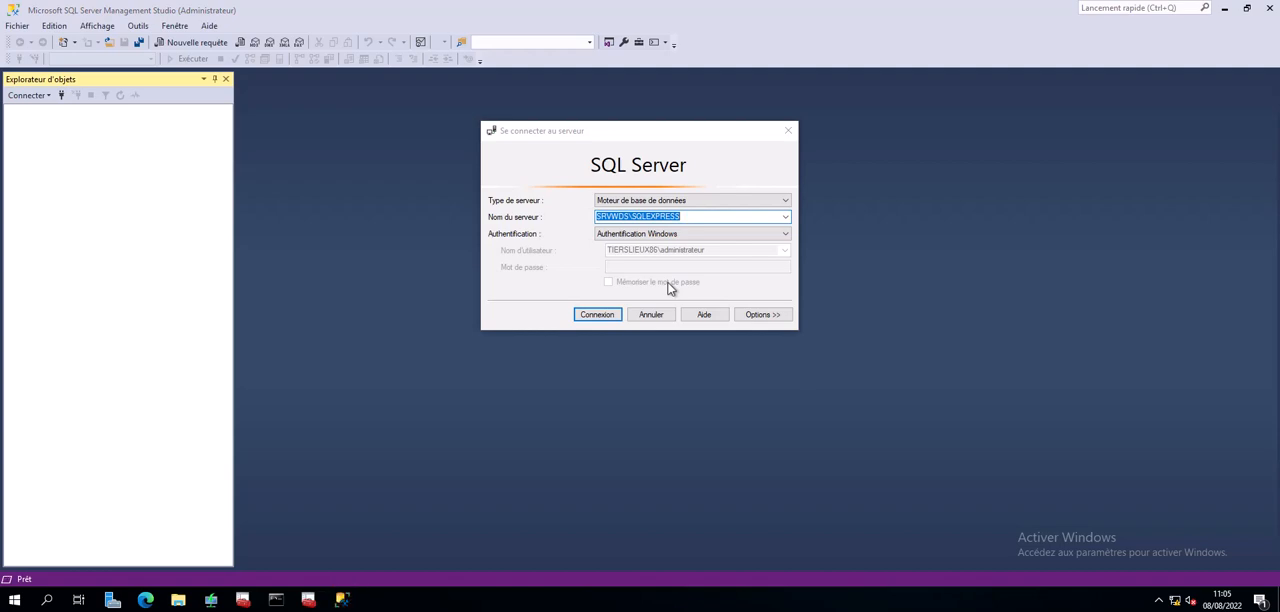
{"action": "left_click", "coordinate": [598, 316]}
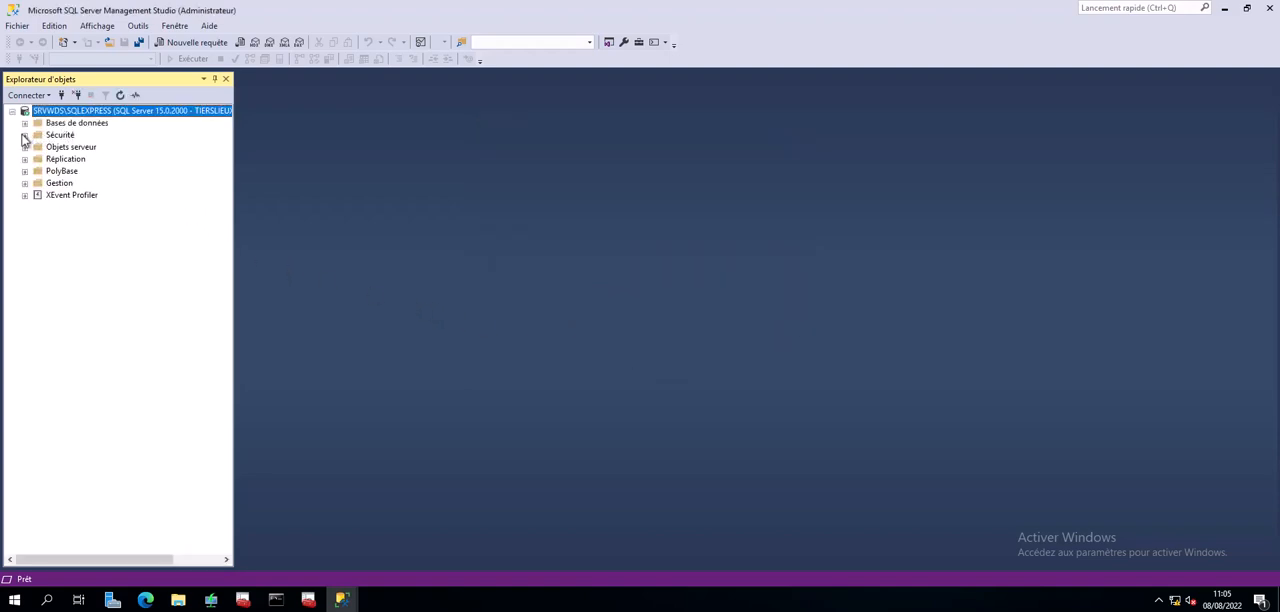
{"action": "left_click", "coordinate": [24, 134]}
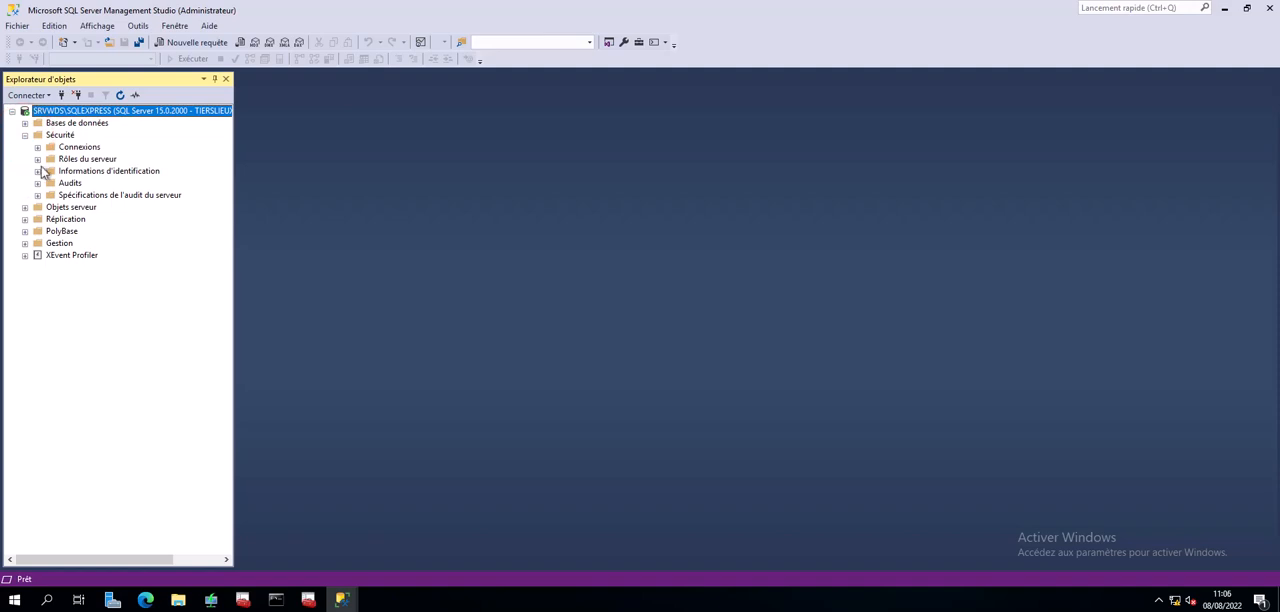
{"action": "left_click", "coordinate": [37, 148]}
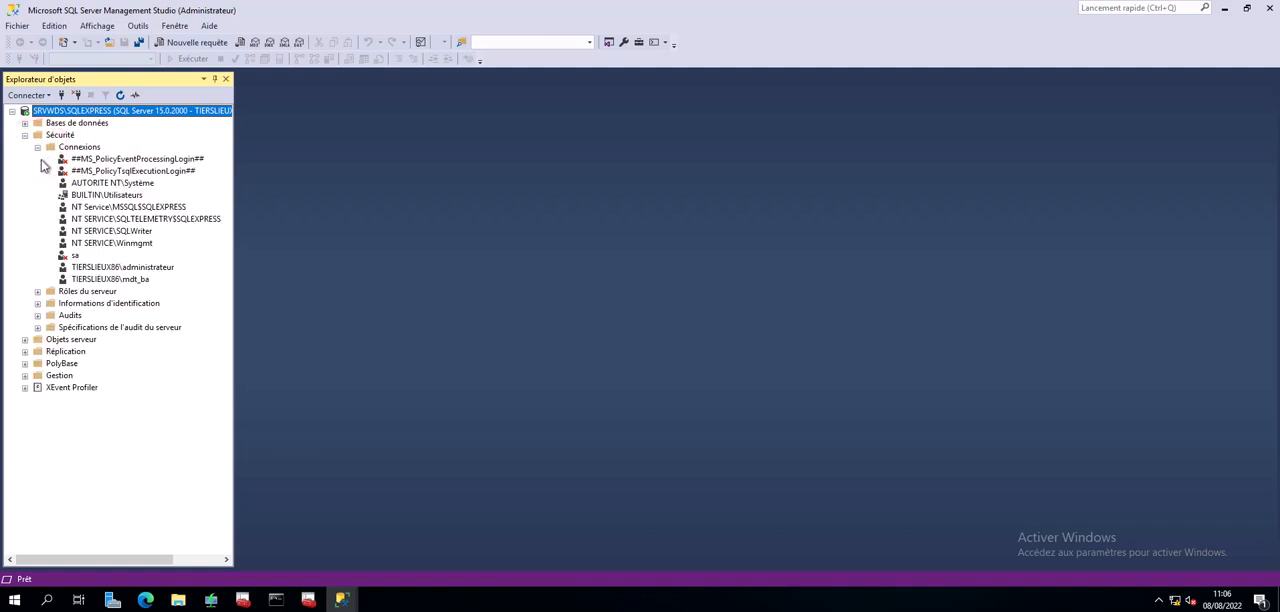
- Review the mdt_ba login's server roles, user mapping, securables and status without changing anything
{"action": "left_click", "coordinate": [112, 282]}
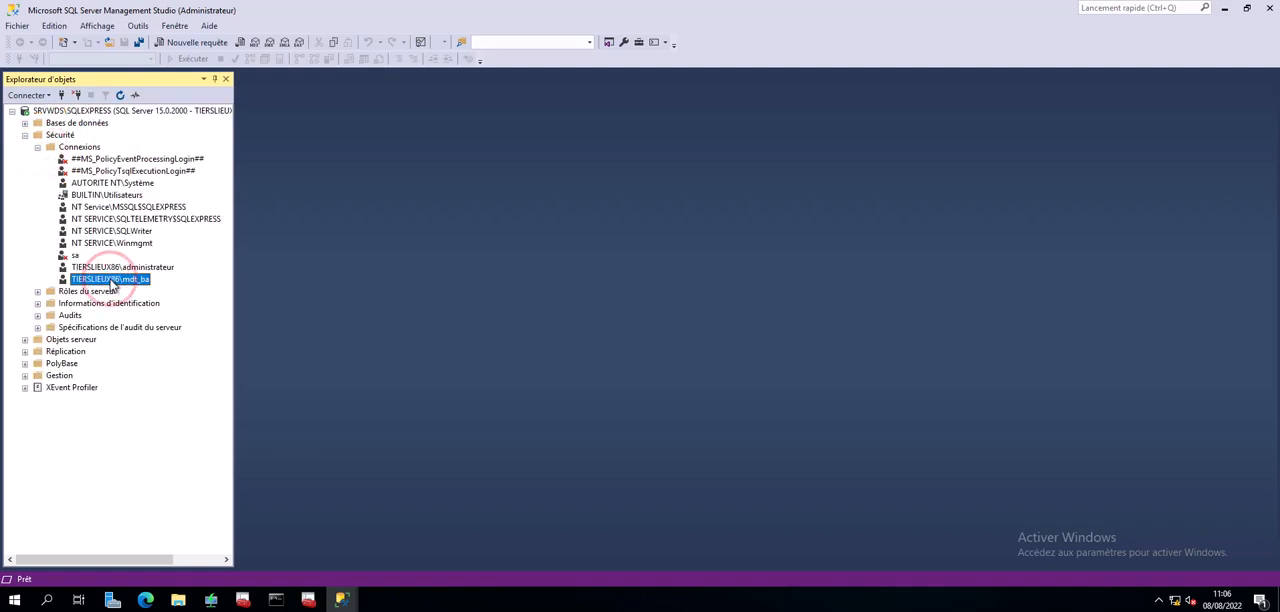
{"action": "double_click", "coordinate": [112, 282]}
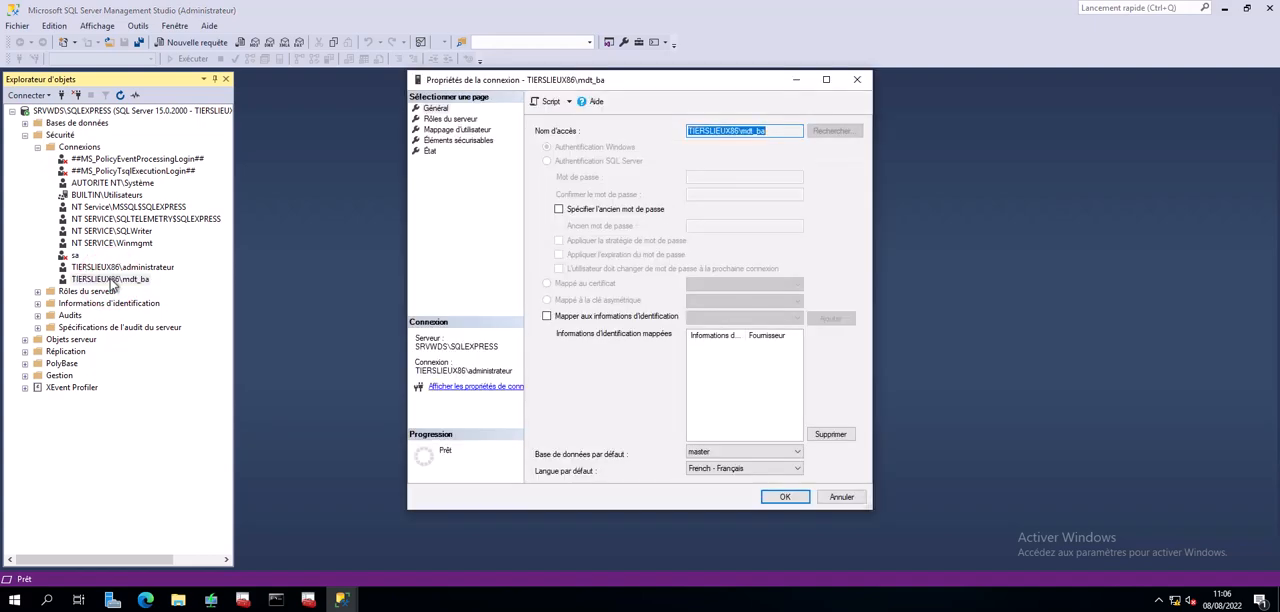
{"action": "left_click", "coordinate": [452, 119]}
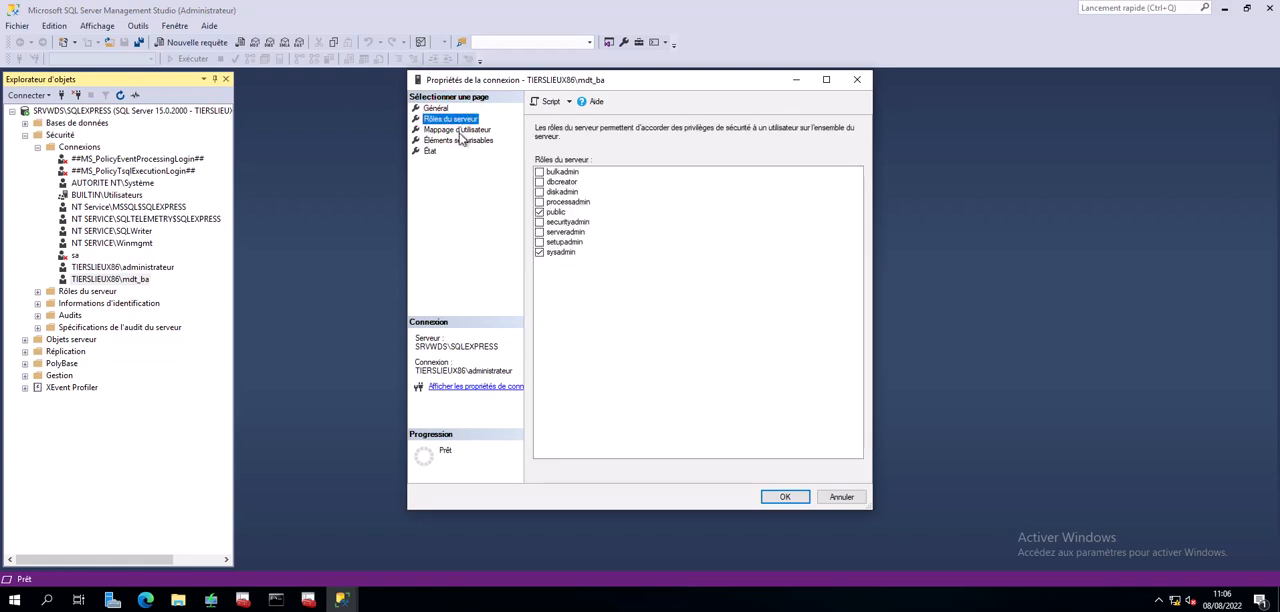
{"action": "left_click", "coordinate": [457, 131]}
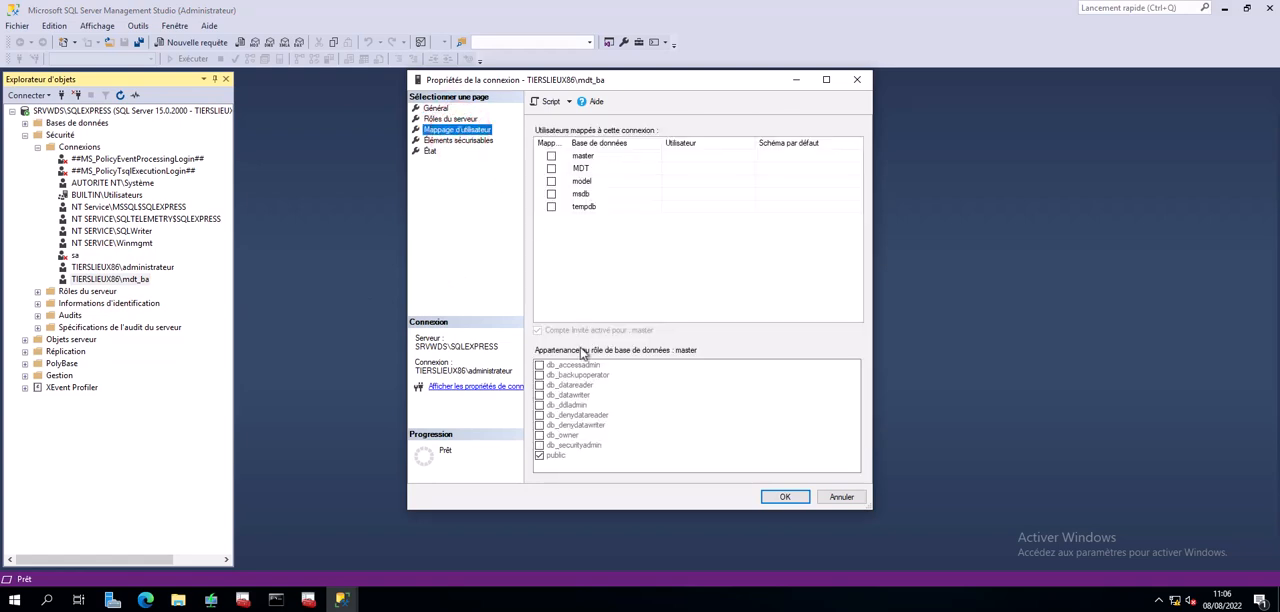
{"action": "left_click", "coordinate": [441, 141]}
{"action": "left_click", "coordinate": [429, 151]}
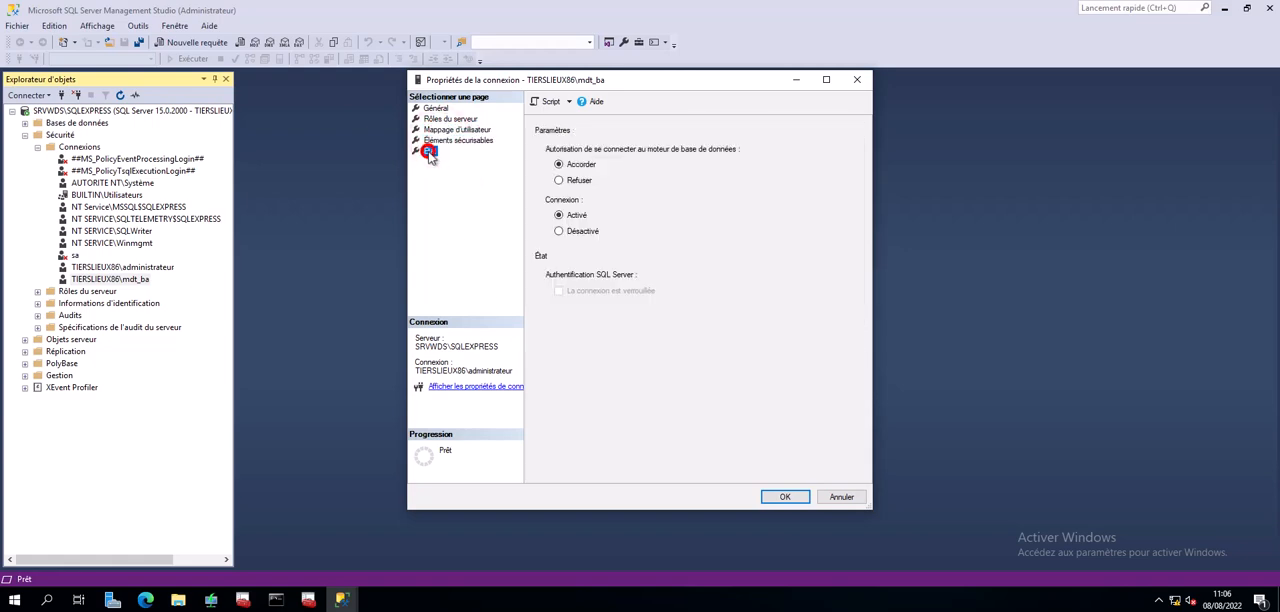
{"action": "left_click", "coordinate": [843, 496]}
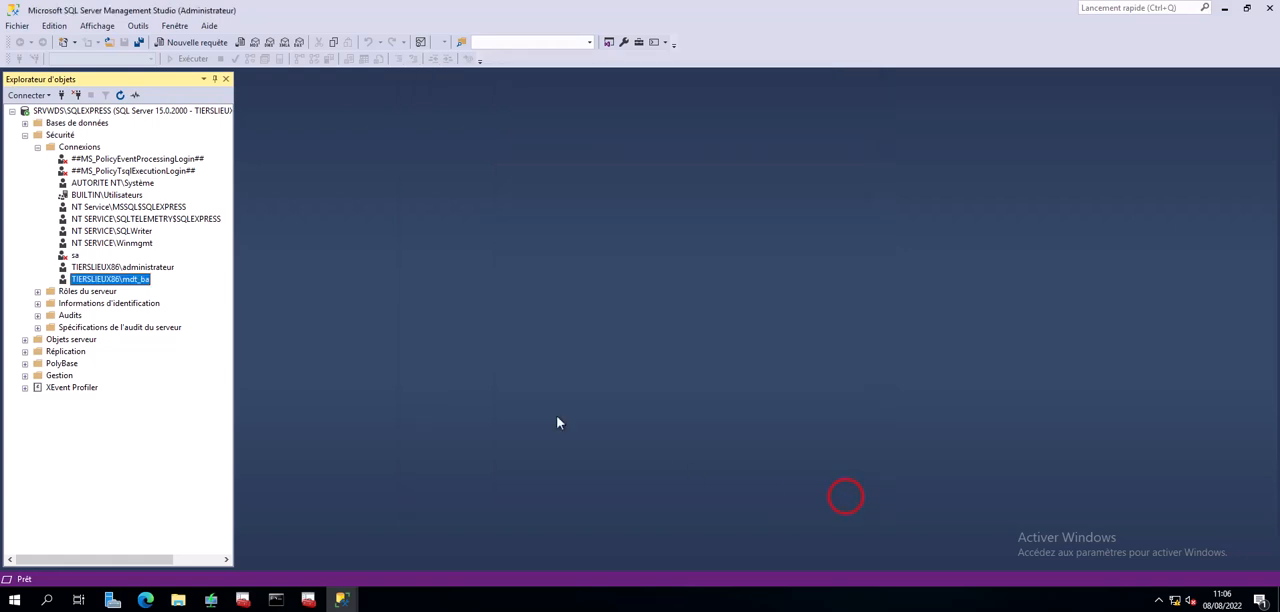
- Collapse the server's security folder and expand the MDT database to show its object folders
{"action": "left_click", "coordinate": [25, 134]}
{"action": "left_click", "coordinate": [52, 123]}
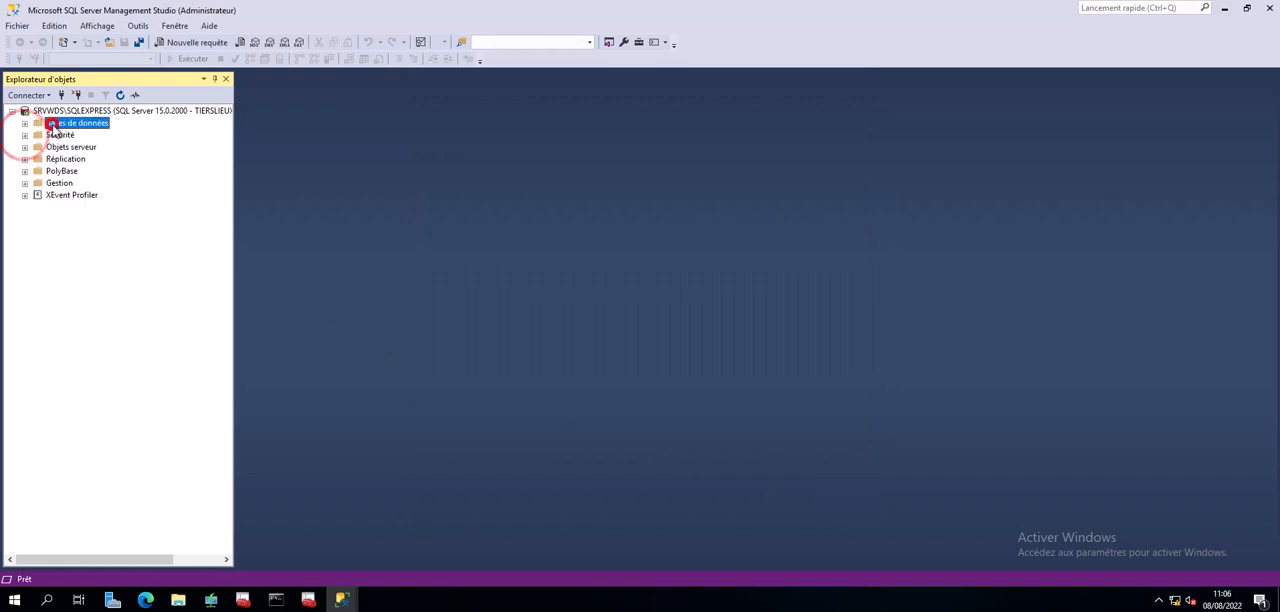
{"action": "left_click", "coordinate": [25, 123]}
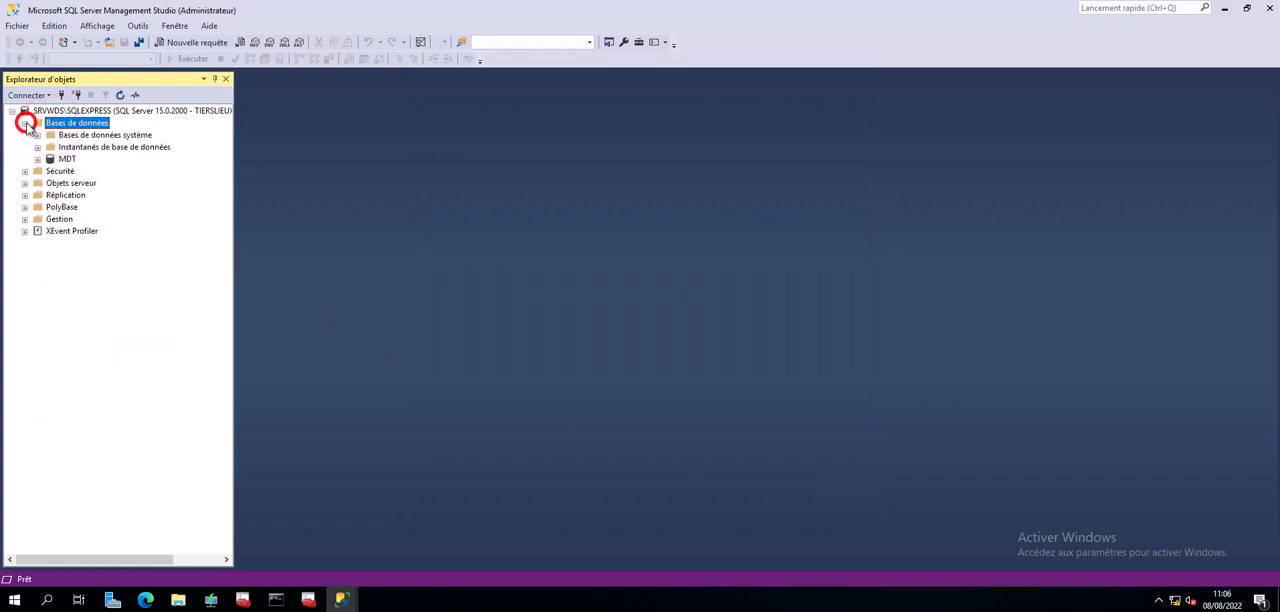
{"action": "left_click", "coordinate": [70, 161]}
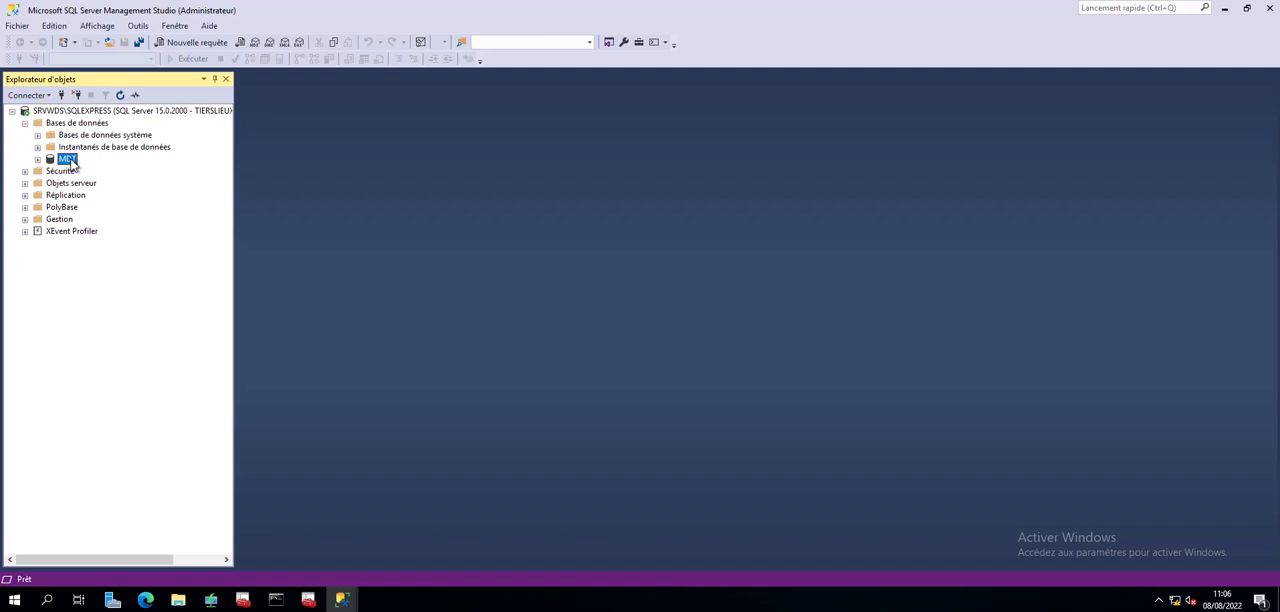
{"action": "left_click", "coordinate": [38, 160]}
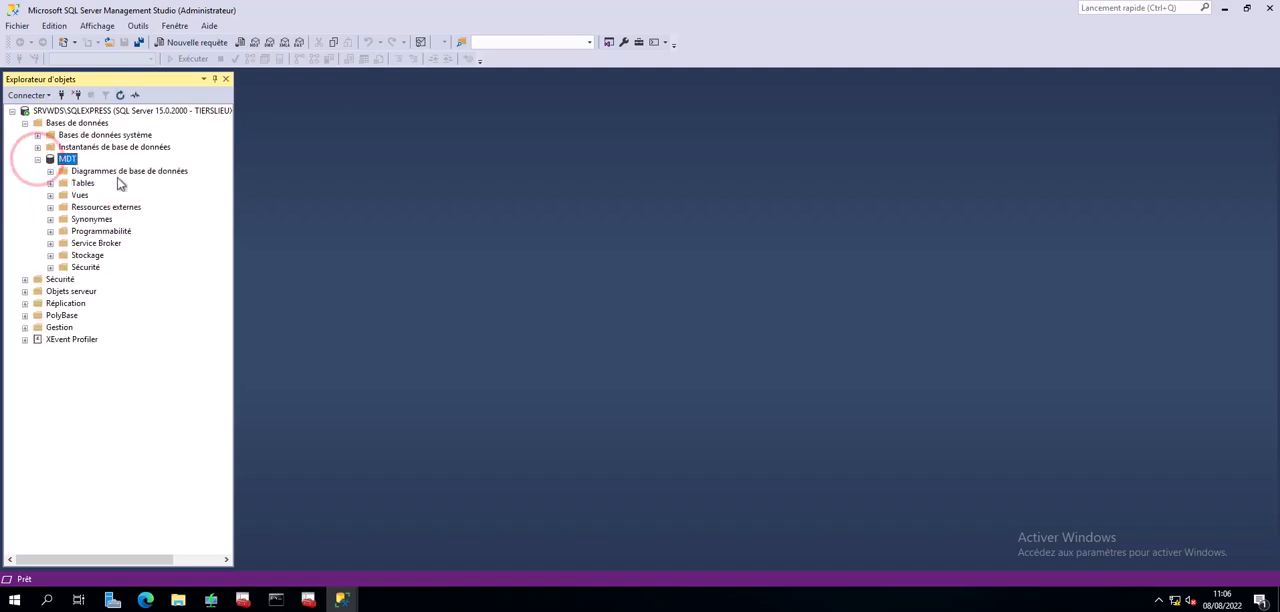
- List the first 1000 rows of the MDT database's dbo.Settings table and examine the stored computer settings in the results
{"action": "double_click", "coordinate": [72, 185]}
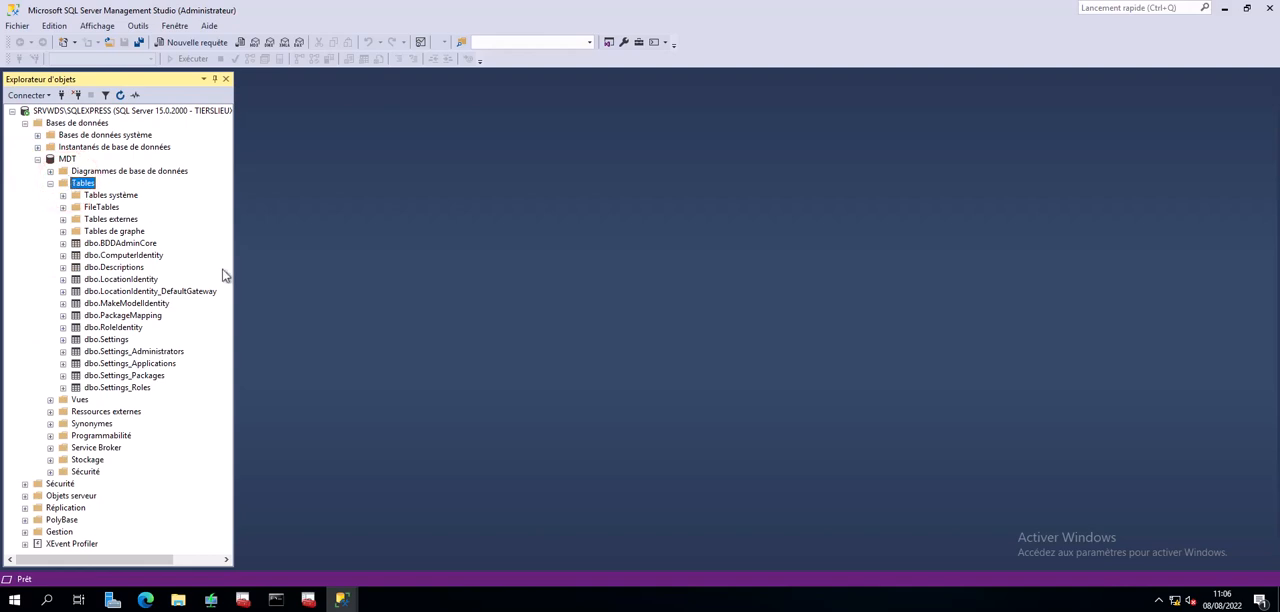
{"action": "left_click", "coordinate": [112, 341]}
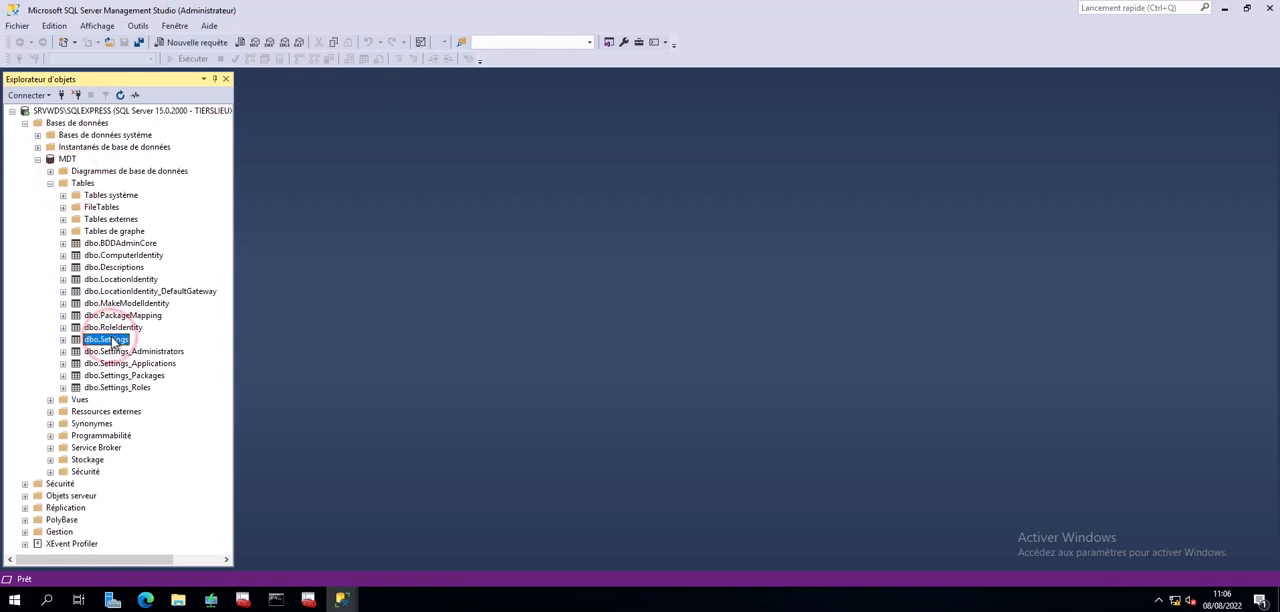
{"action": "right_click", "coordinate": [112, 341]}
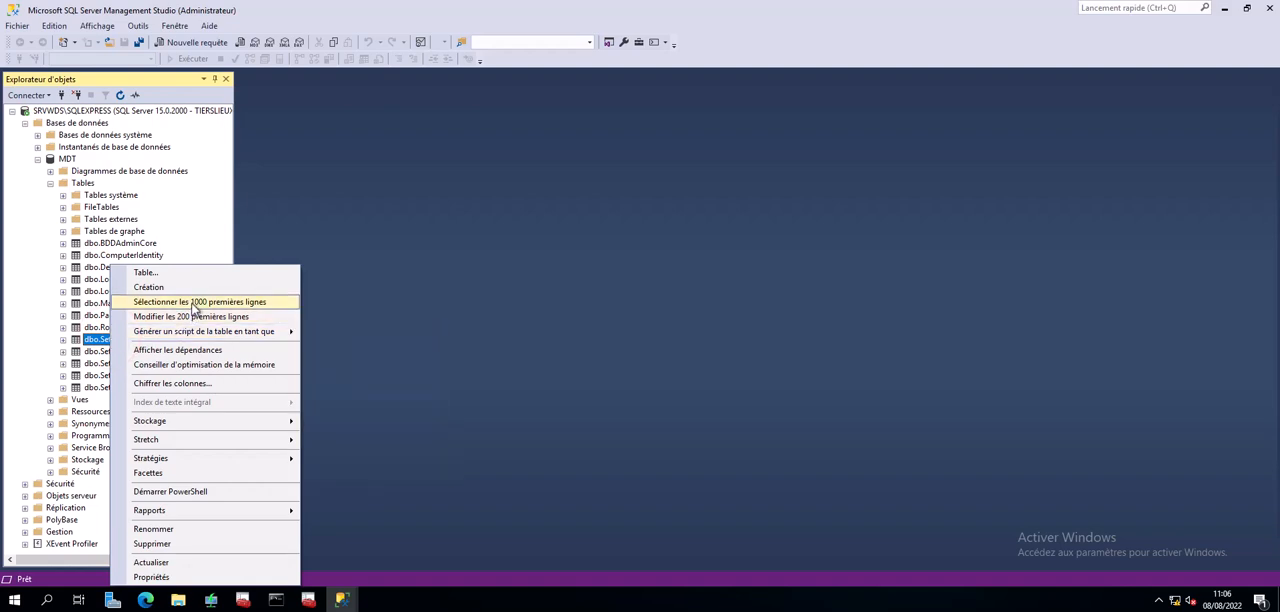
{"action": "left_click", "coordinate": [194, 305]}
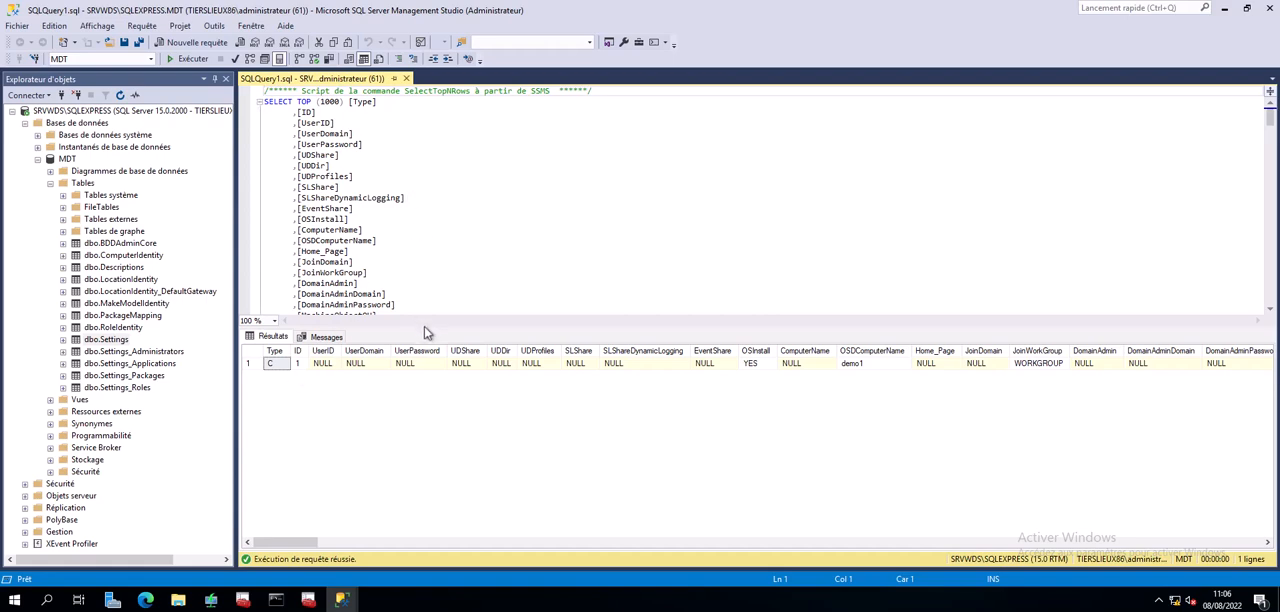
{"action": "left_click_drag", "start_coordinate": [424, 326], "coordinate": [416, 353]}
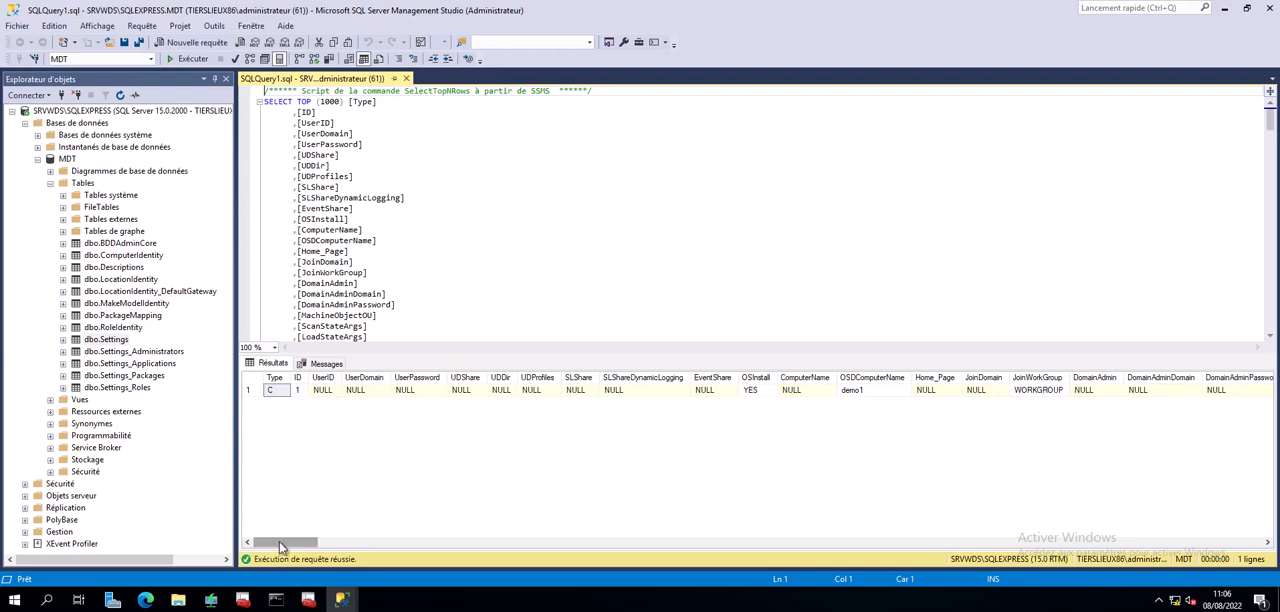
{"action": "mouse_move", "coordinate": [279, 541]}
{"action": "left_mouse_down"}
{"action": "mouse_move", "coordinate": [302, 545]}
{"action": "mouse_move", "coordinate": [275, 548]}
{"action": "left_mouse_up"}
{"action": "mouse_move", "coordinate": [270, 547]}
{"action": "left_mouse_down"}
{"action": "mouse_move", "coordinate": [600, 565]}
{"action": "mouse_move", "coordinate": [268, 562]}
{"action": "left_mouse_up"}
- Close SQL Server Management Studio, cancelling the server connection prompt without connecting
{"action": "left_click", "coordinate": [12, 18]}
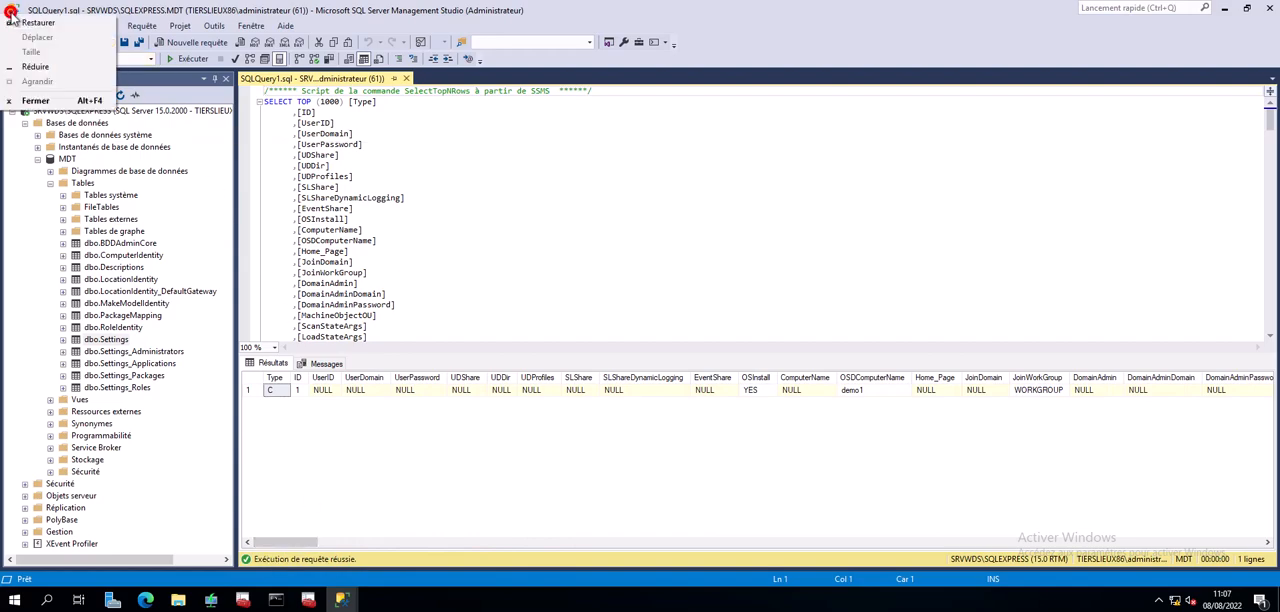
{"action": "left_click", "coordinate": [12, 18]}
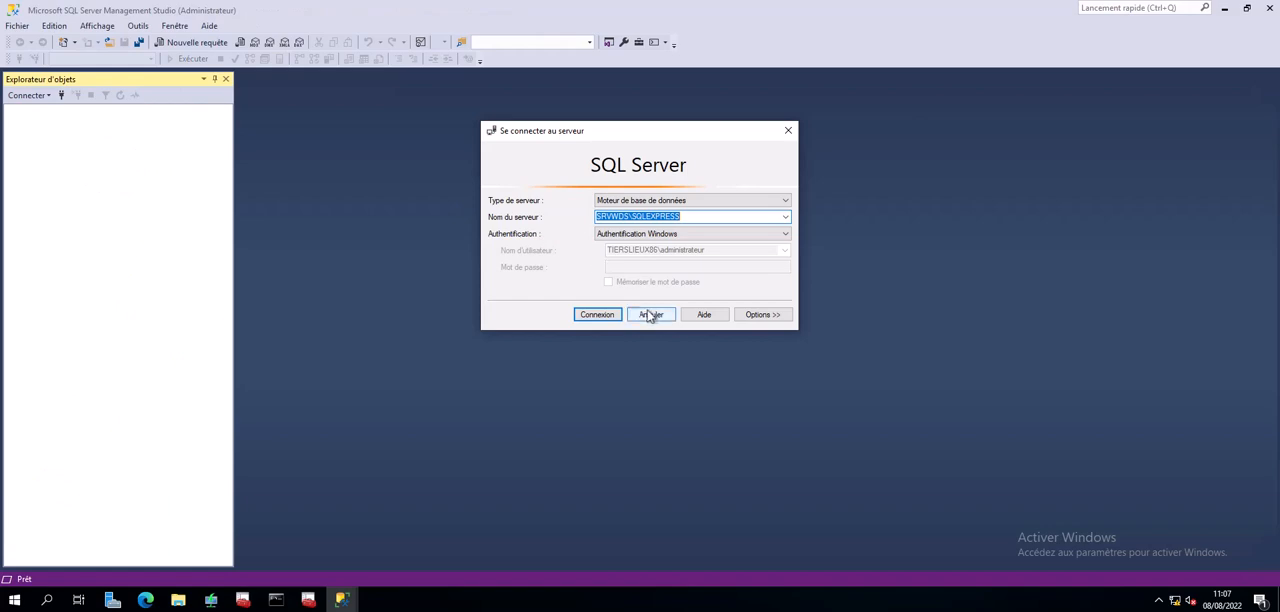
{"action": "left_click", "coordinate": [649, 314]}
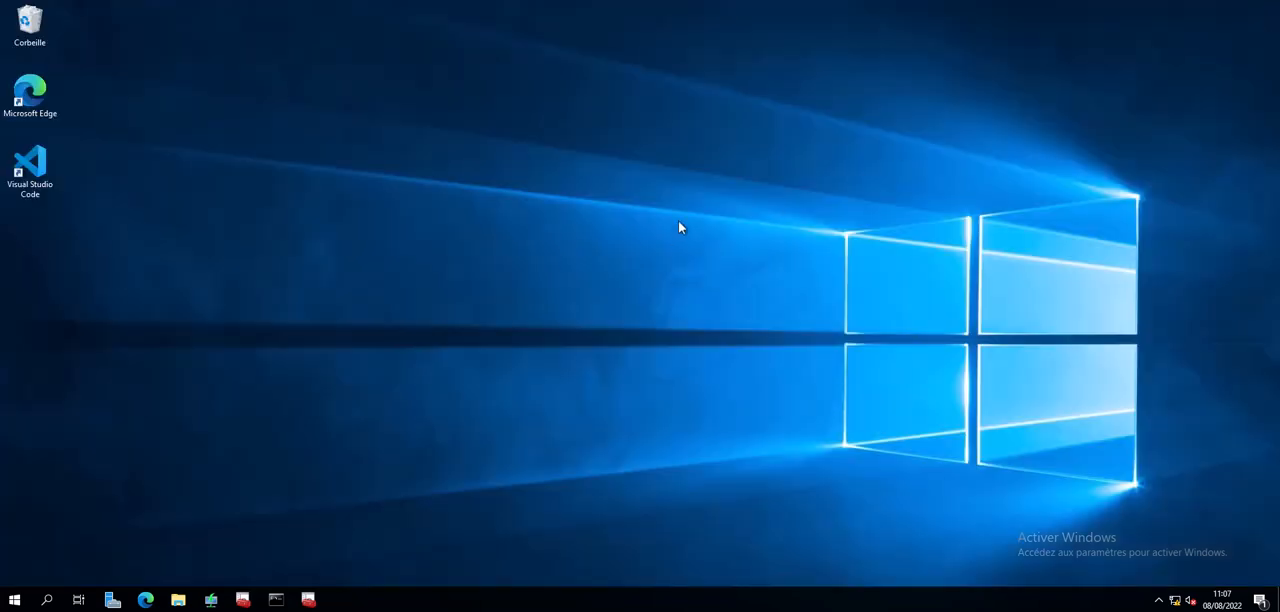
- Switch to Deployment Workbench and collapse the Database and Advanced Configuration nodes of the MDT Deployment Share
{"action": "left_click", "coordinate": [243, 598]}
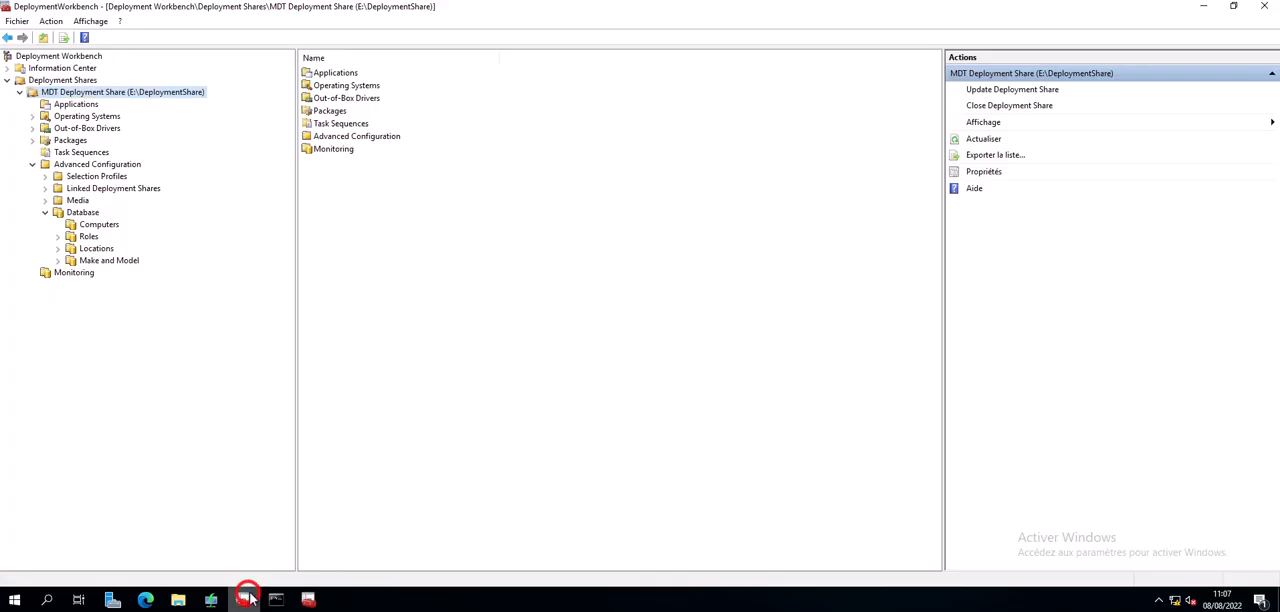
{"action": "left_click", "coordinate": [42, 213]}
{"action": "left_click", "coordinate": [97, 164]}
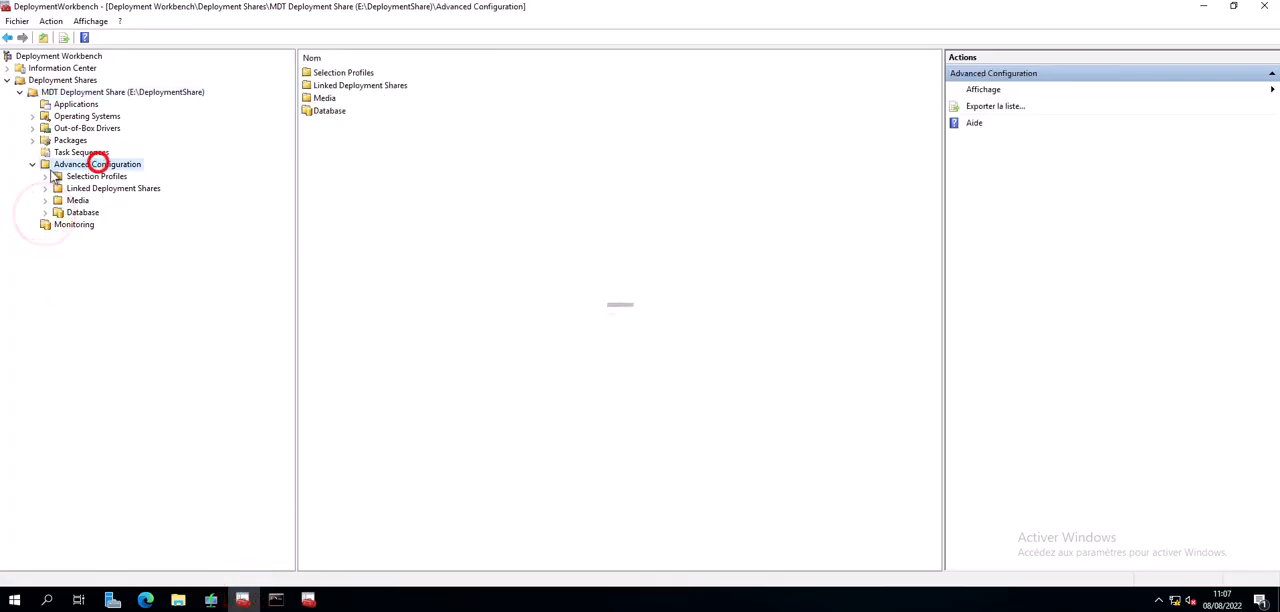
{"action": "left_click", "coordinate": [33, 165]}
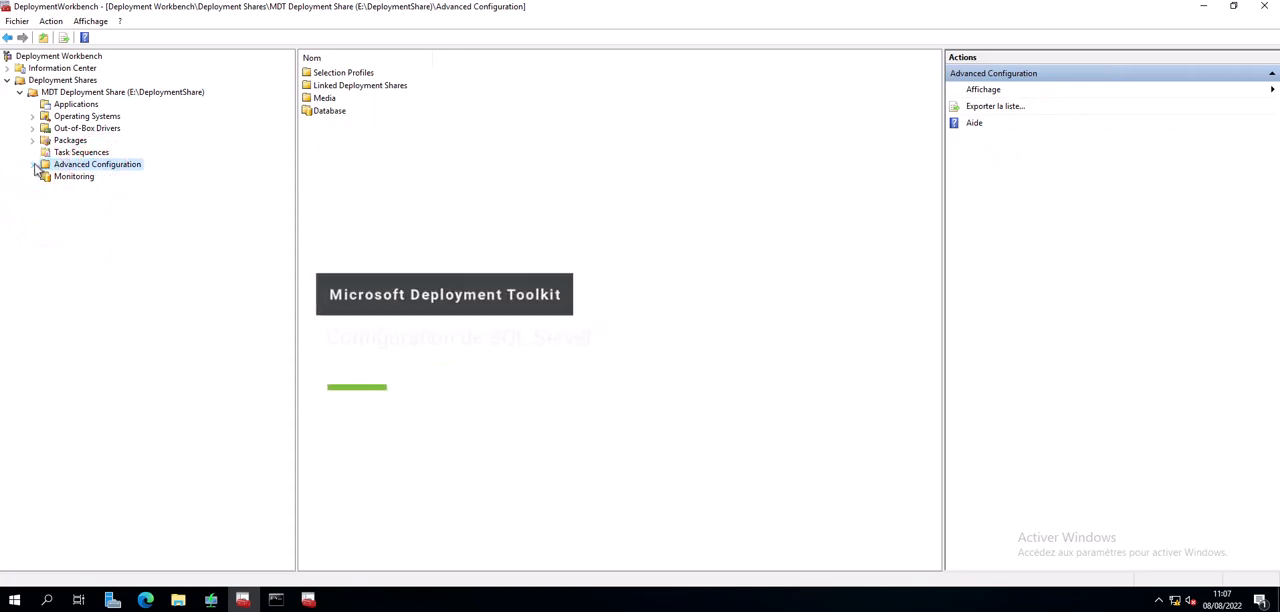